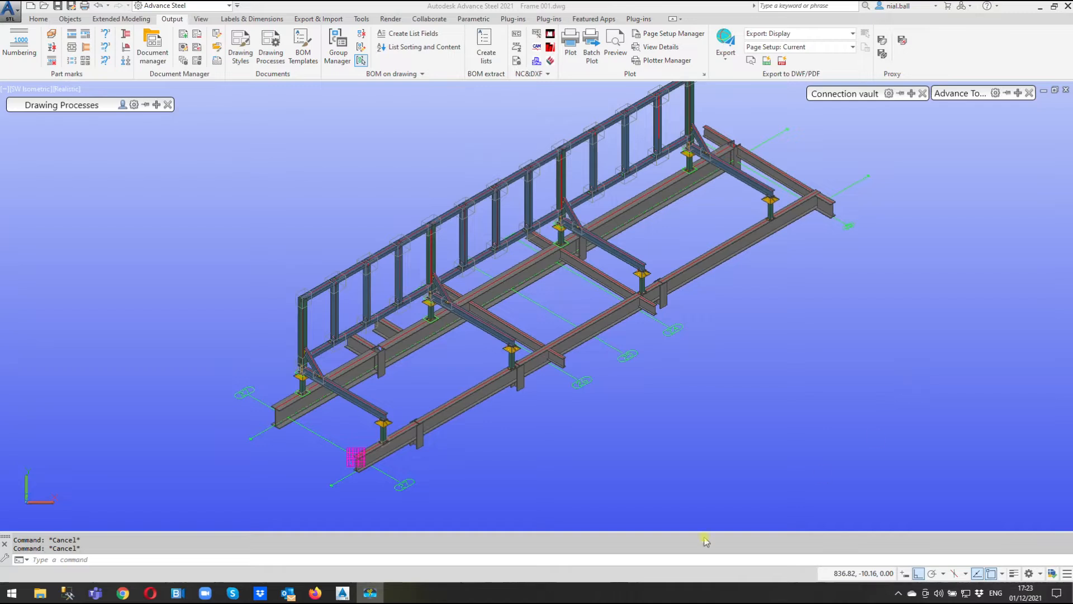
- Switch to TS2-ASC-06-01-DR-X-0001.dwg and examine the Drawing Number field in its title block
mouse_move(347, 597)
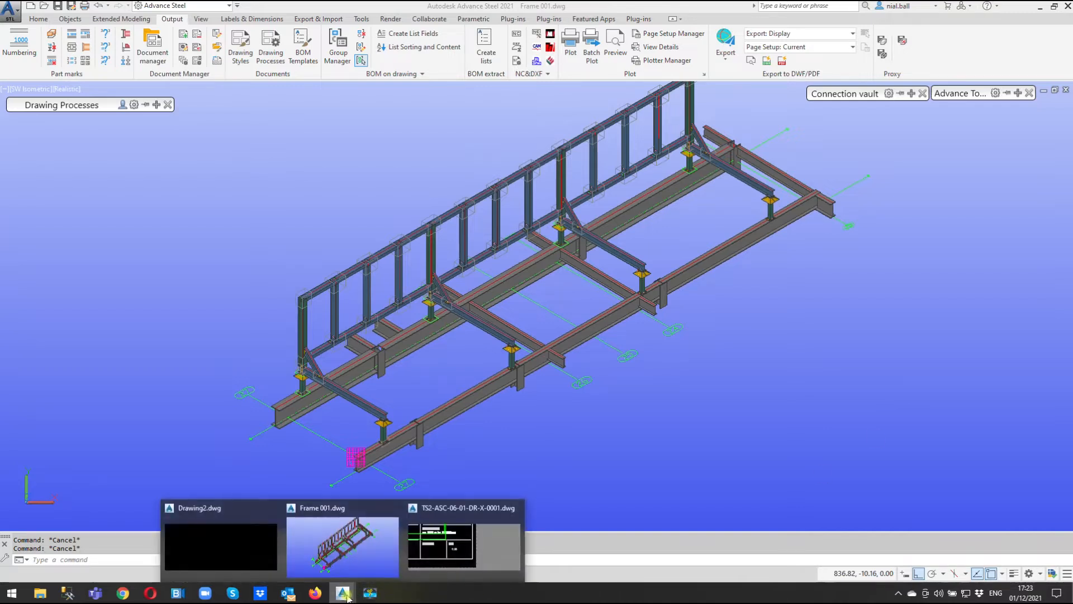
click(426, 553)
scroll(729, 389, down, 2)
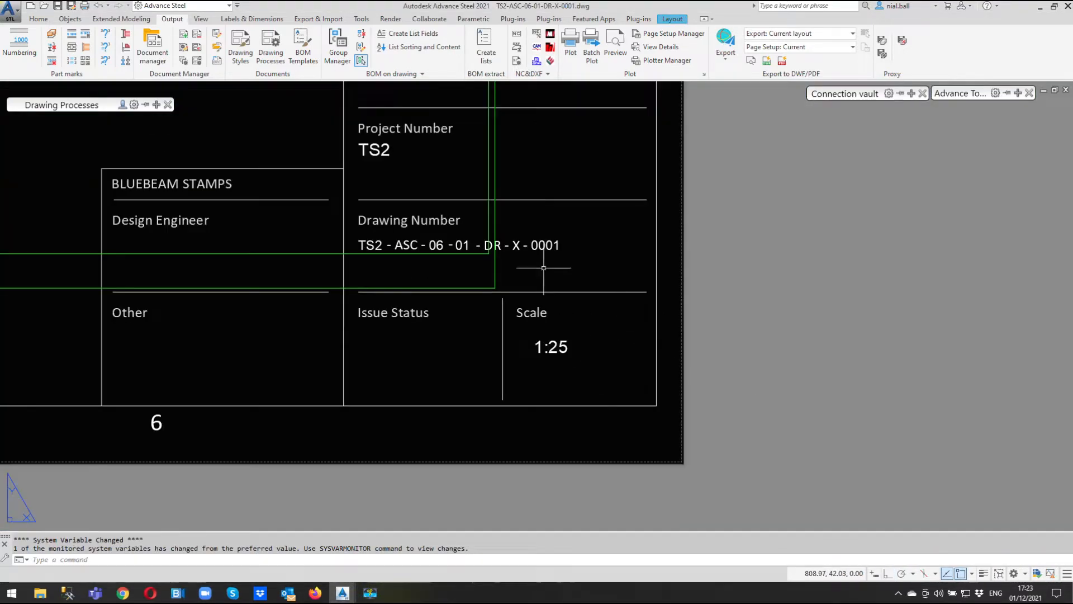
scroll(394, 237, up, 4)
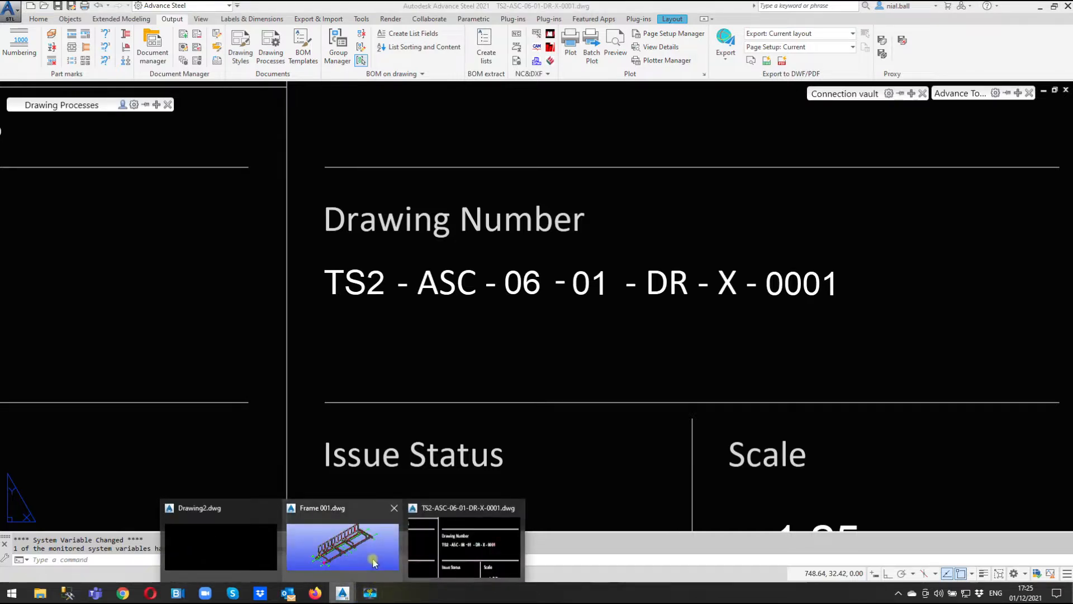
- Return to Frame 001.dwg, select the camera at the front corner of the frame and show the camera drawing processes
click(342, 545)
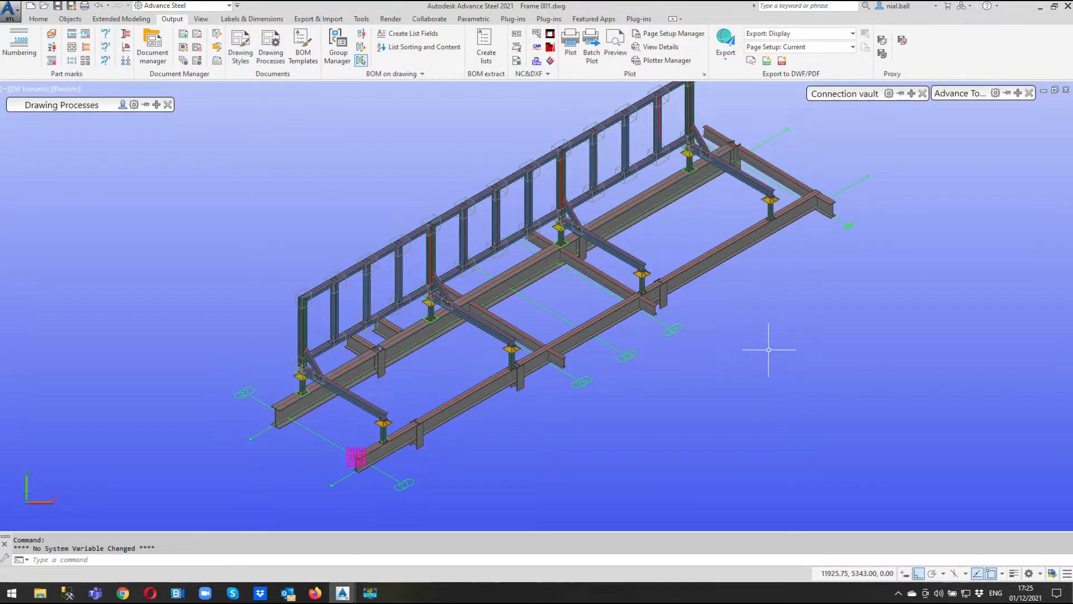
click(356, 450)
mouse_move(82, 104)
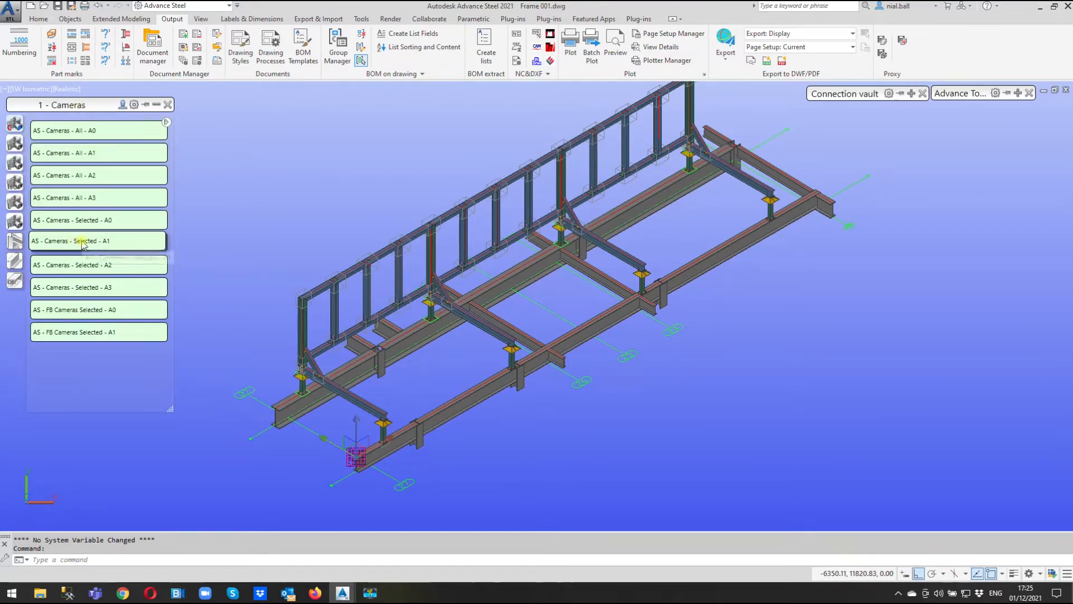
- Compare the camera processes in the alternative drawing process set with those in the AS set
click(122, 106)
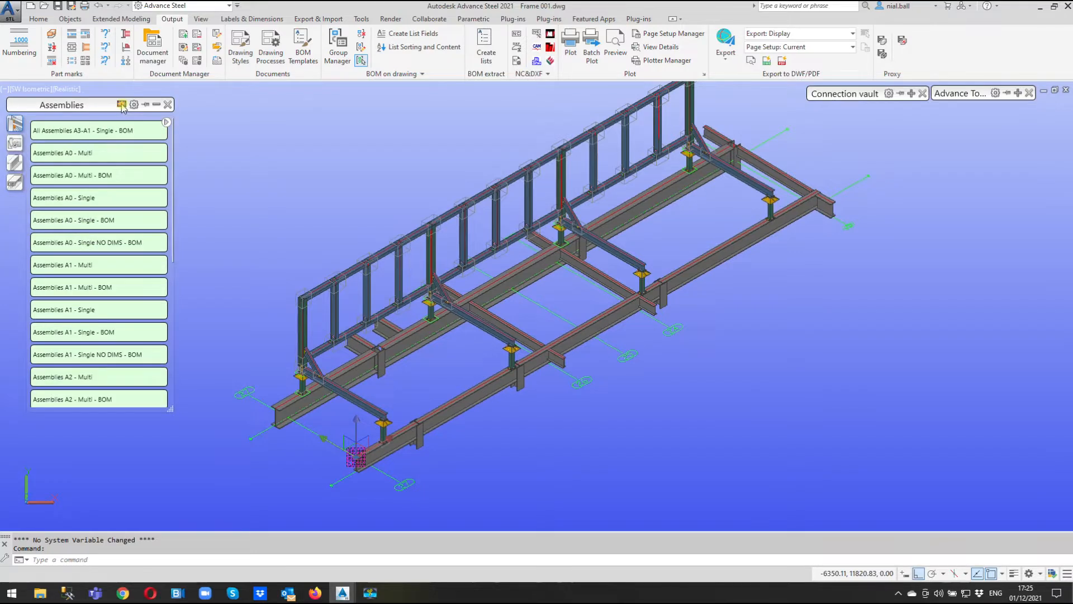
click(14, 144)
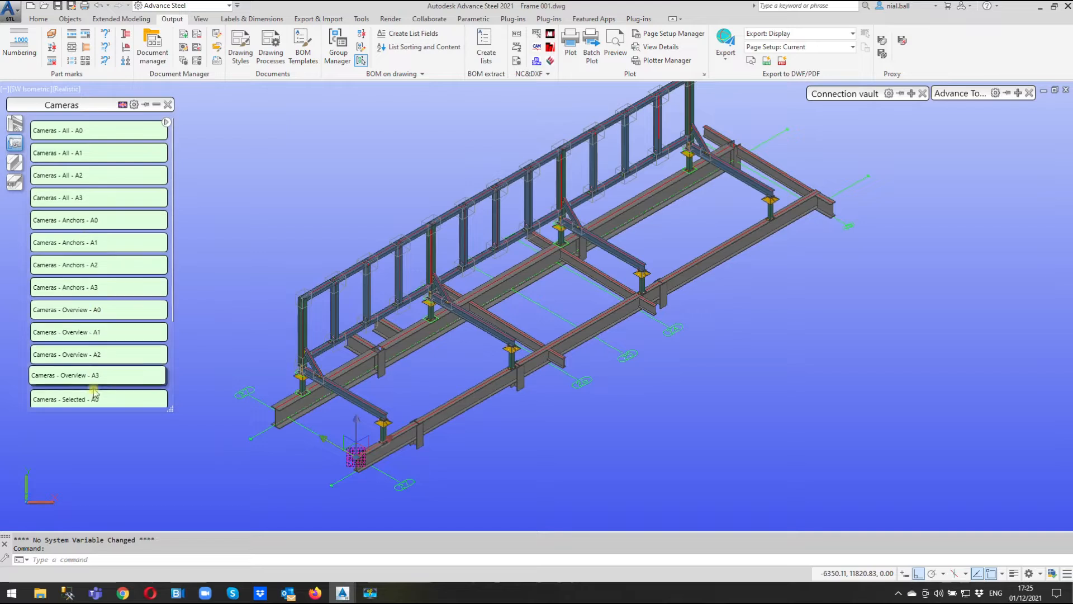
scroll(96, 369, down, 3)
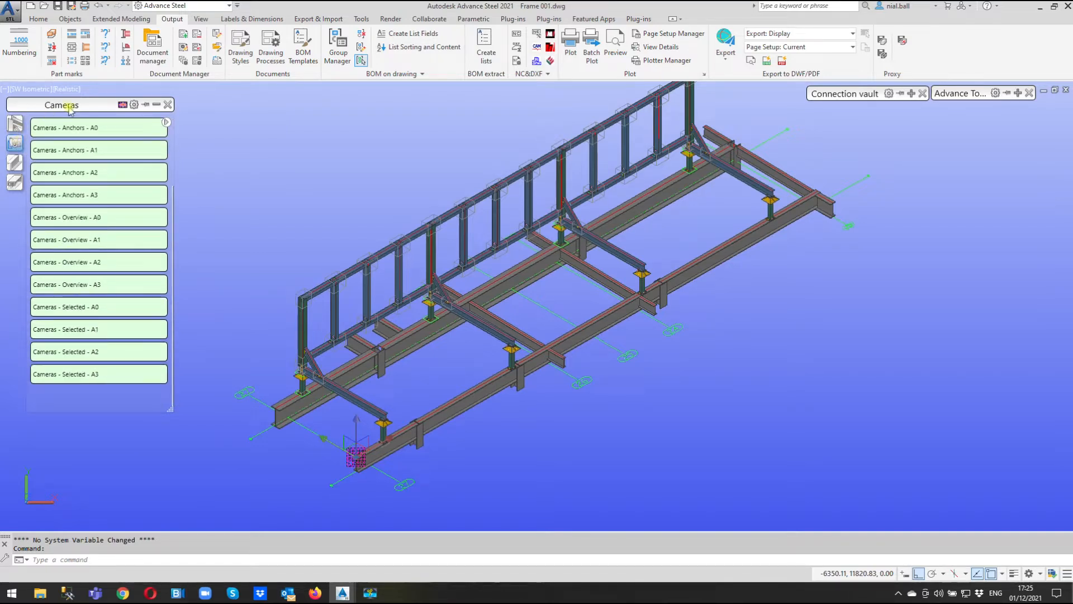
click(122, 105)
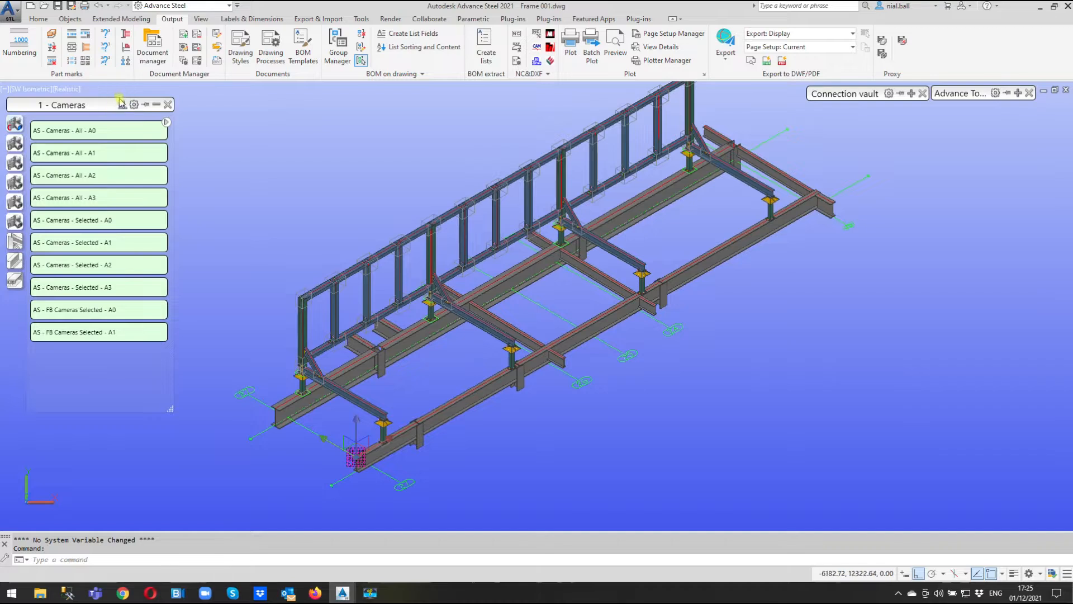
click(122, 105)
click(123, 105)
- Create an A1 drawing from the selected camera with the AS - Cameras - Selected - A1 process
click(83, 242)
click(210, 368)
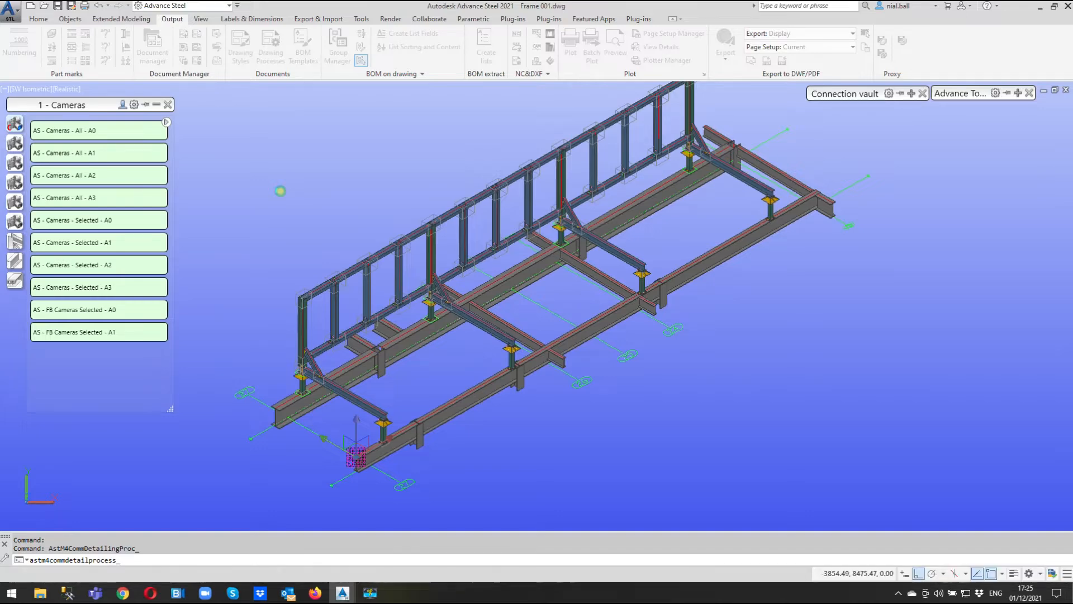
- Open the up-to-date detail drawing [G] - 001 (A1).dwg from the Document Manager
click(152, 47)
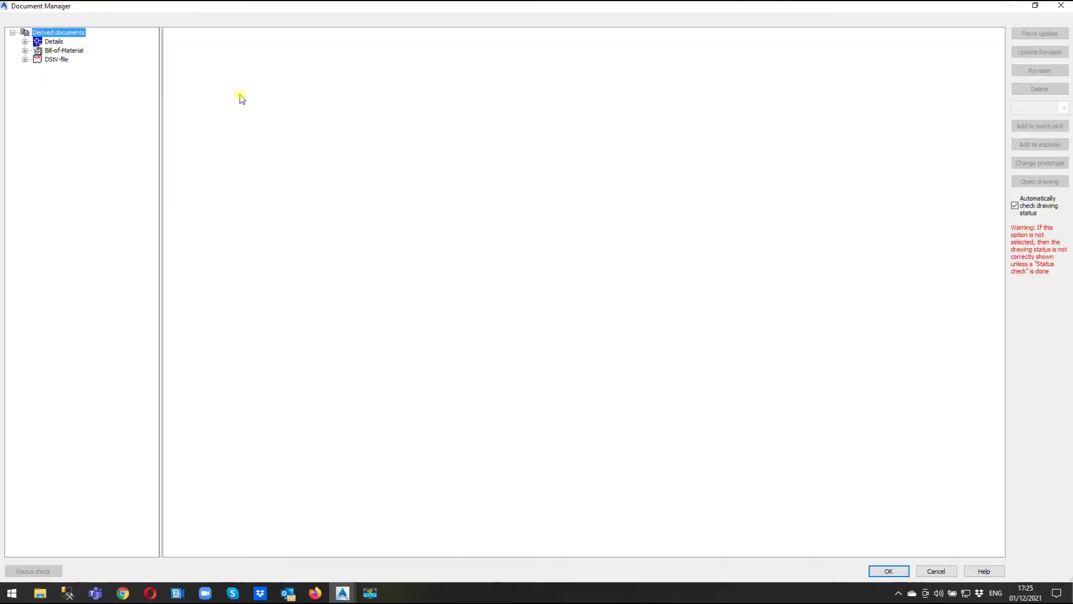
click(25, 41)
click(38, 50)
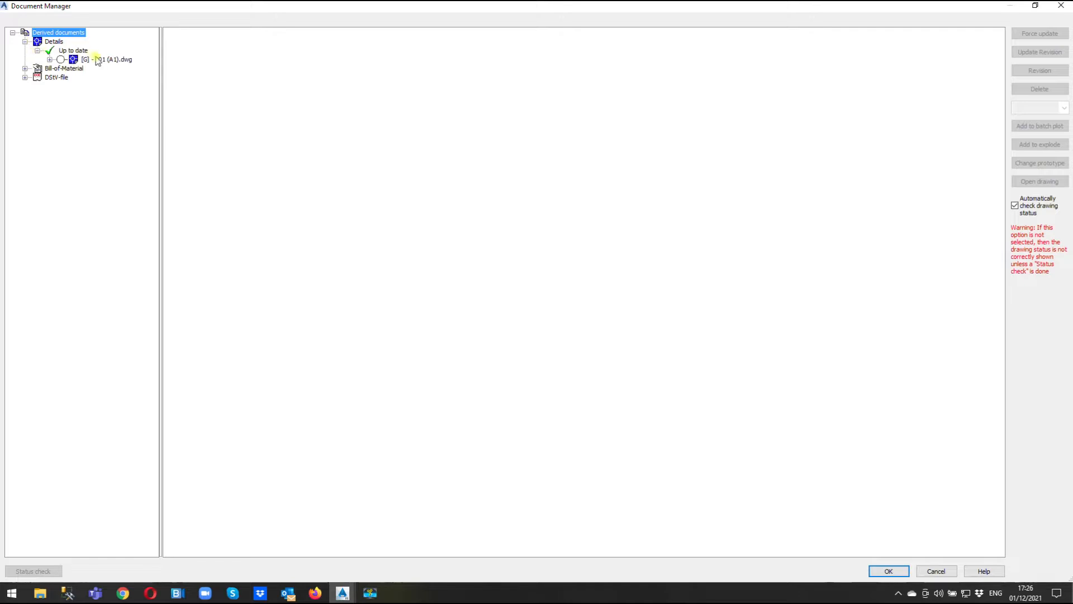
click(93, 60)
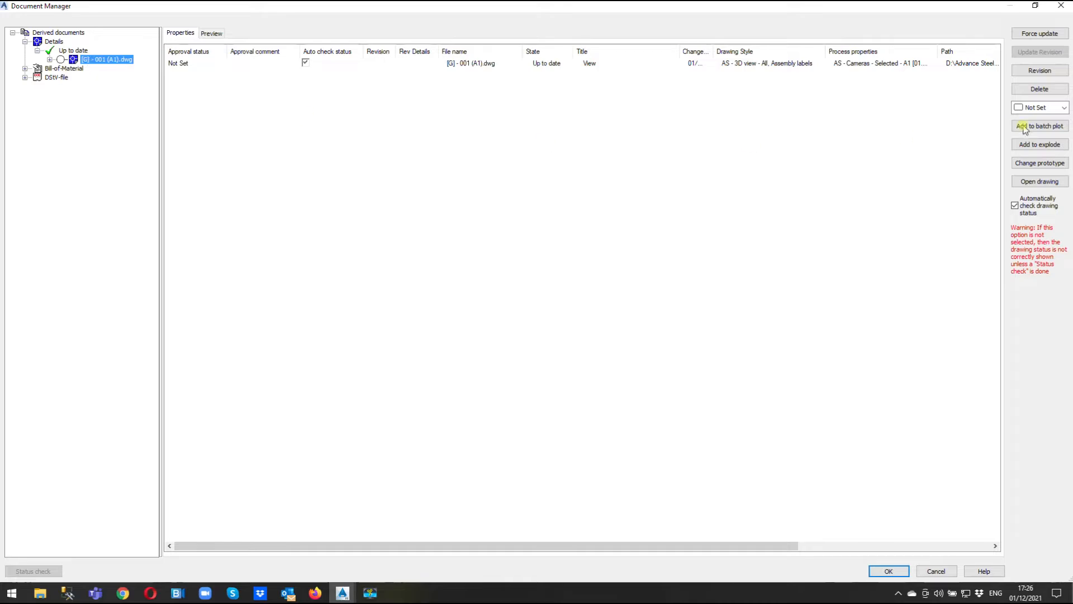
click(1040, 182)
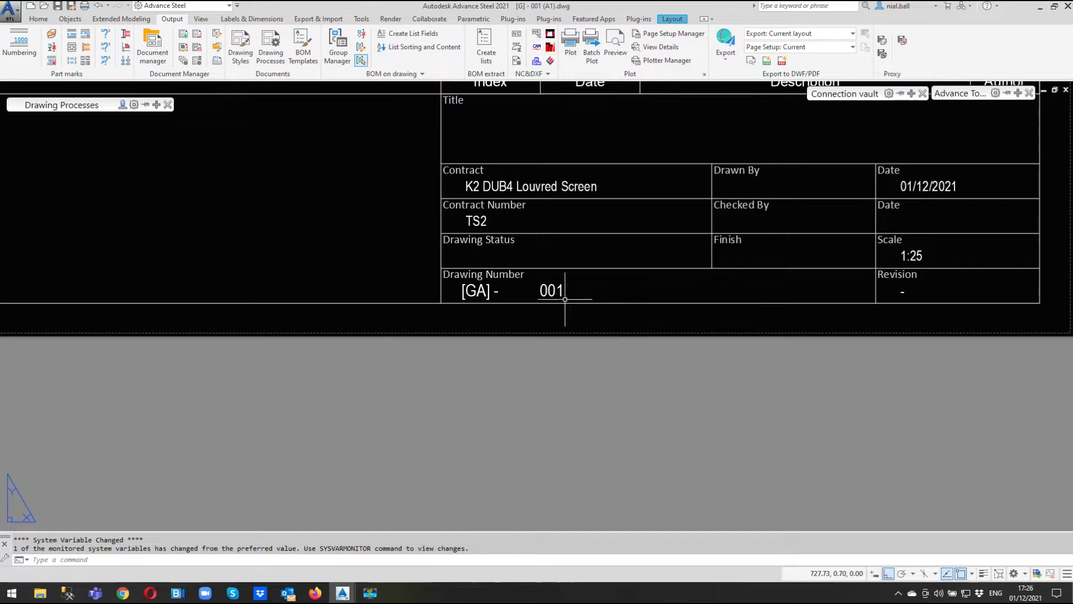
- Examine the drawing number and the other title block fields of the A1 drawing and close it
scroll(582, 288, up, 5)
scroll(505, 371, down, 4)
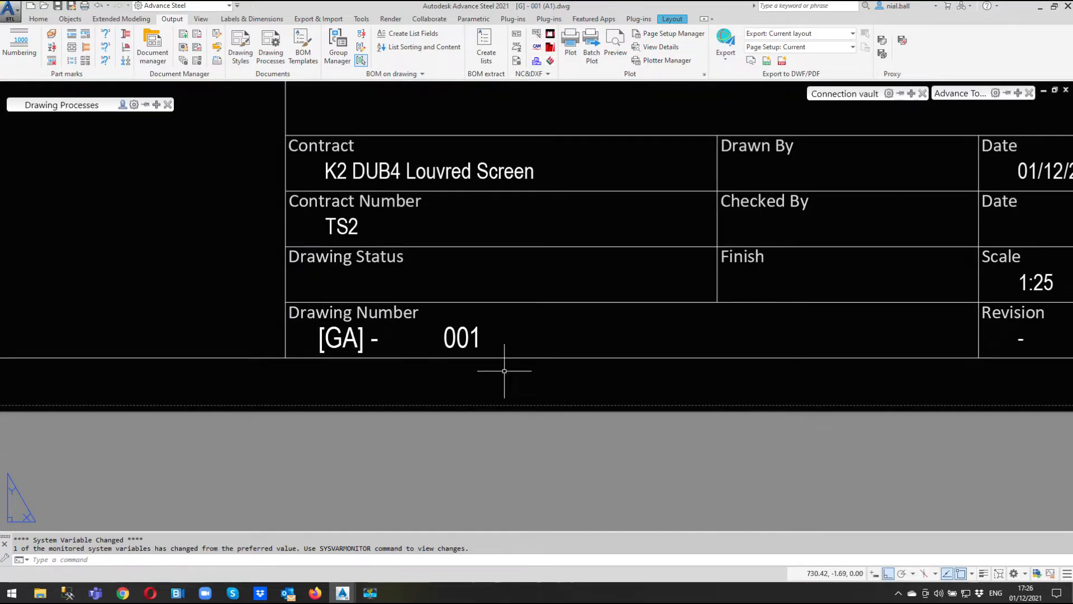
scroll(504, 371, down, 3)
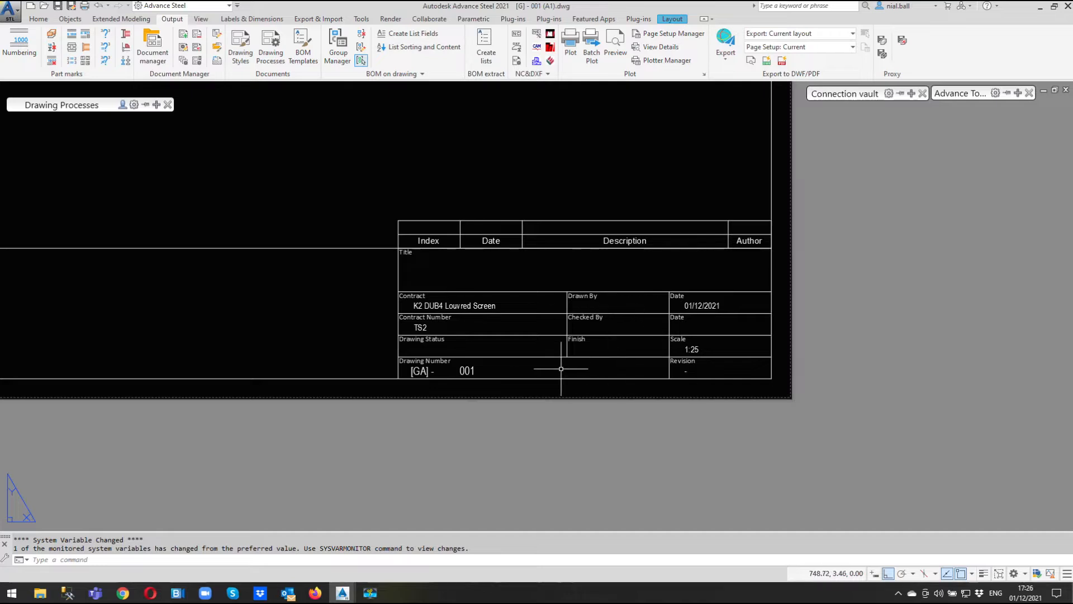
scroll(470, 385, up, 2)
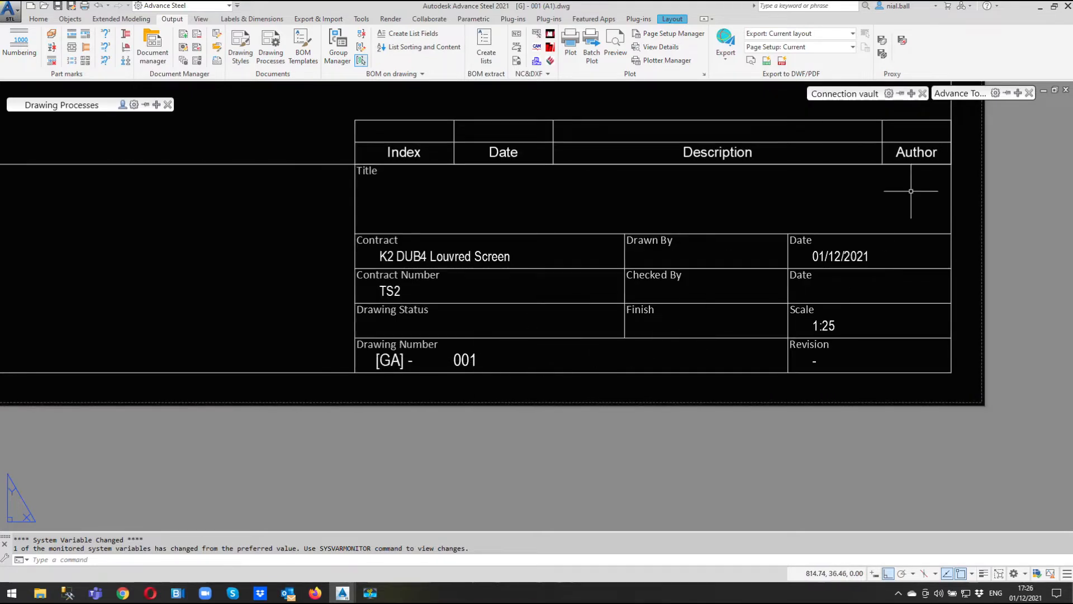
click(1066, 92)
click(573, 320)
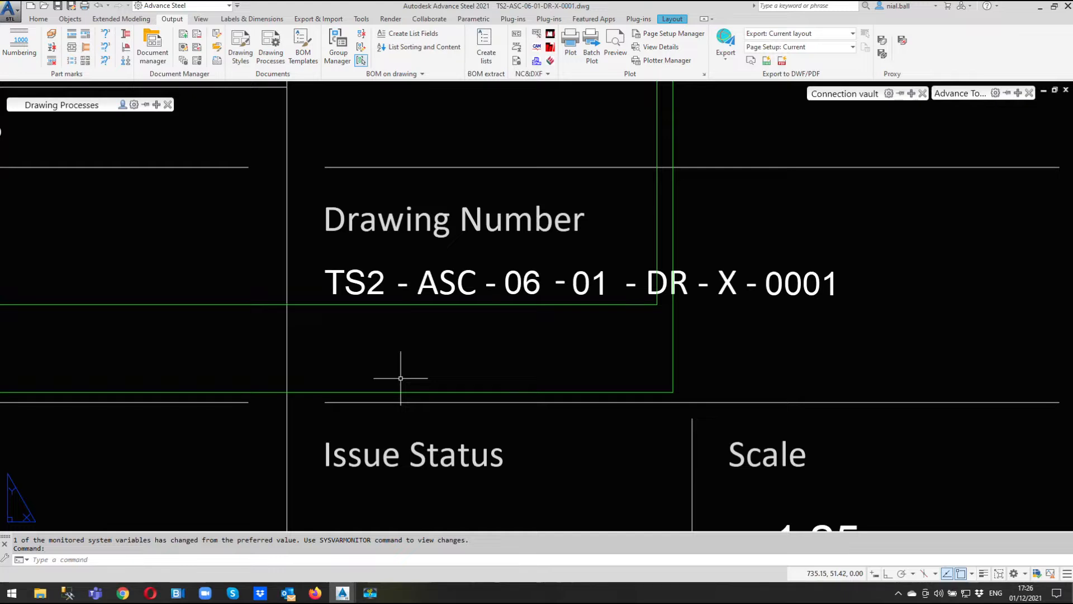
- Review the drawing number format in TS2-ASC-06-01-DR-X-0001.dwg once more and switch back to Frame 001.dwg
scroll(401, 378, down, 2)
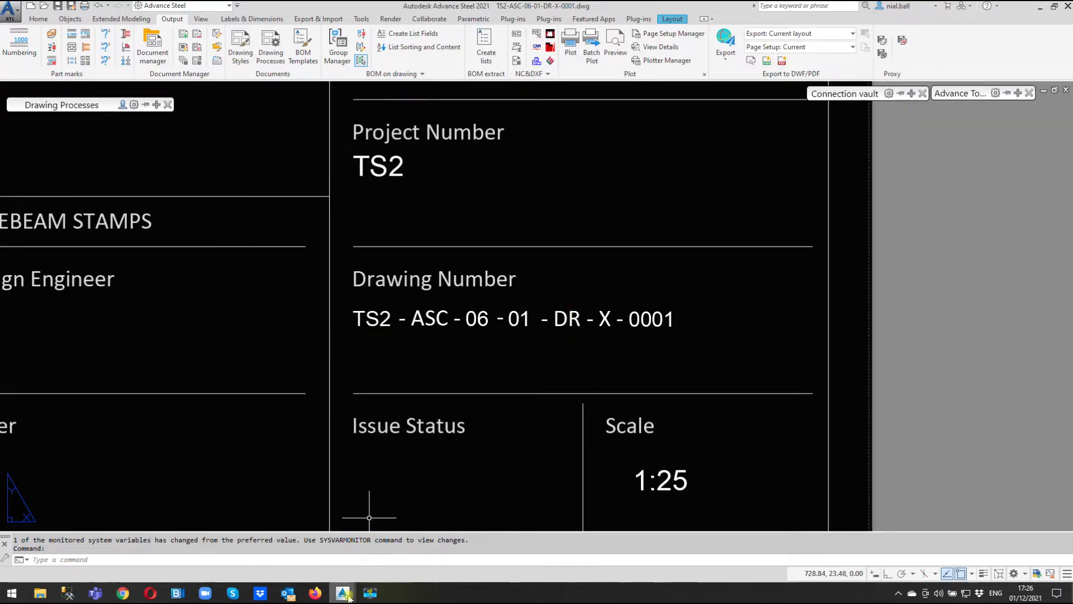
mouse_move(345, 594)
click(341, 545)
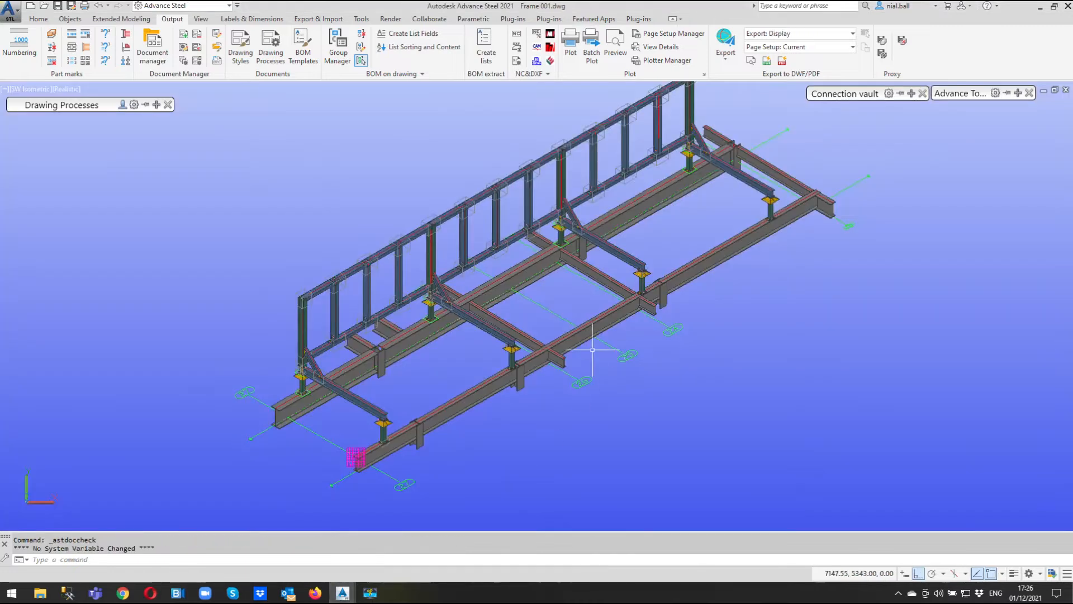
- Open the default prototype UK-GA-A1.dwg from the Prototypes folder for editing
click(216, 47)
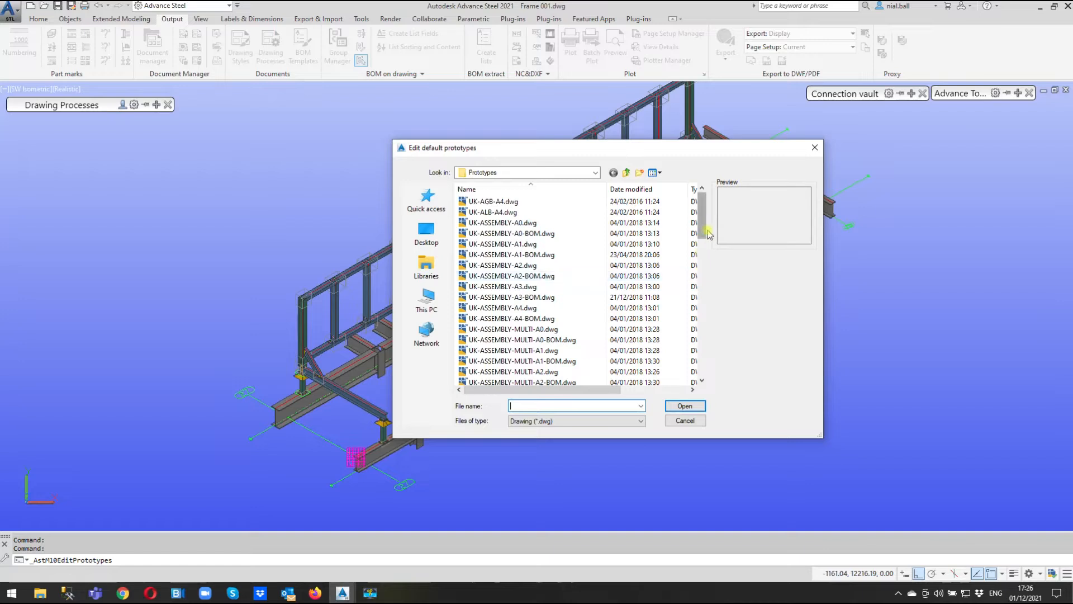
drag(704, 237, 704, 264)
drag(703, 267, 703, 239)
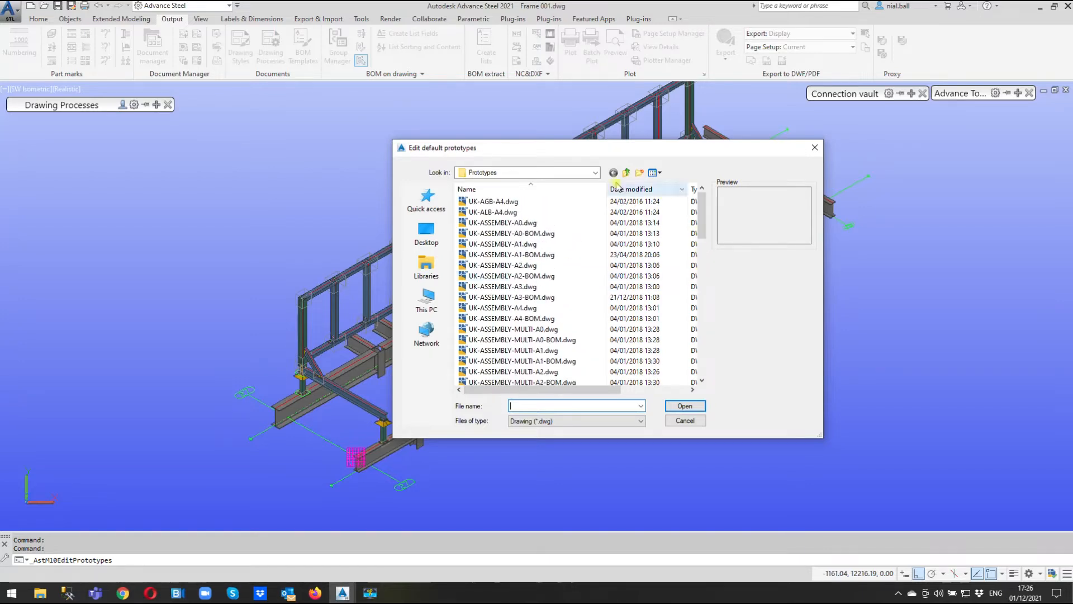
click(596, 173)
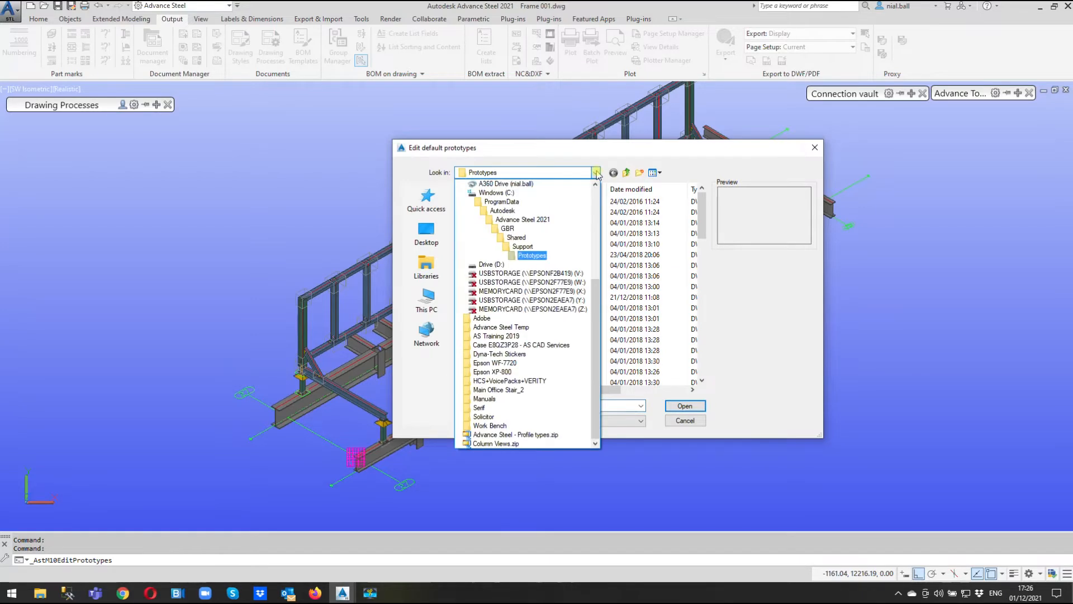
click(531, 255)
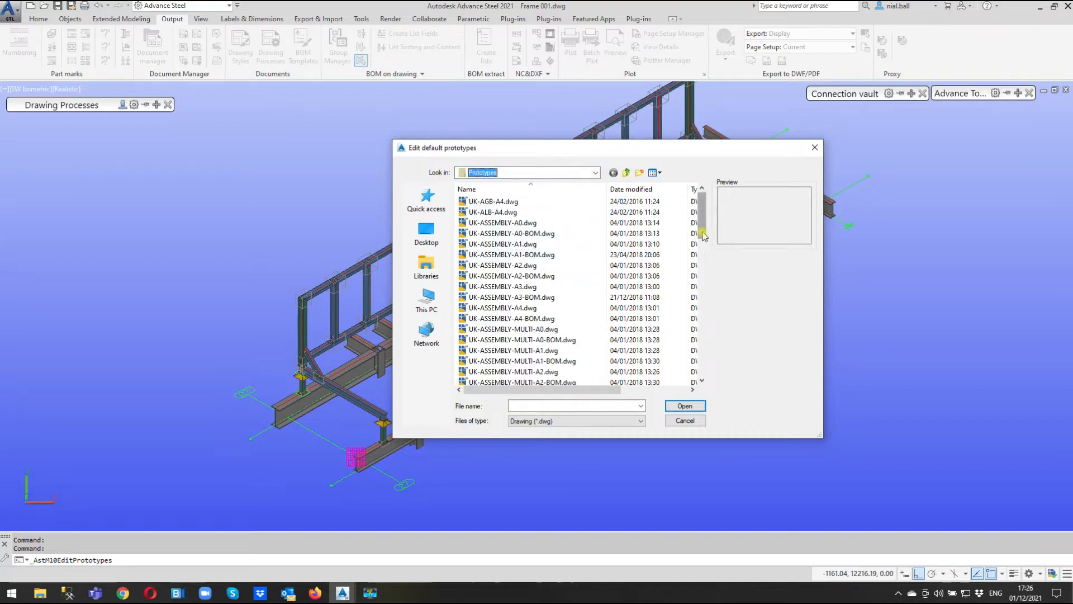
scroll(665, 269, down, 7)
click(659, 318)
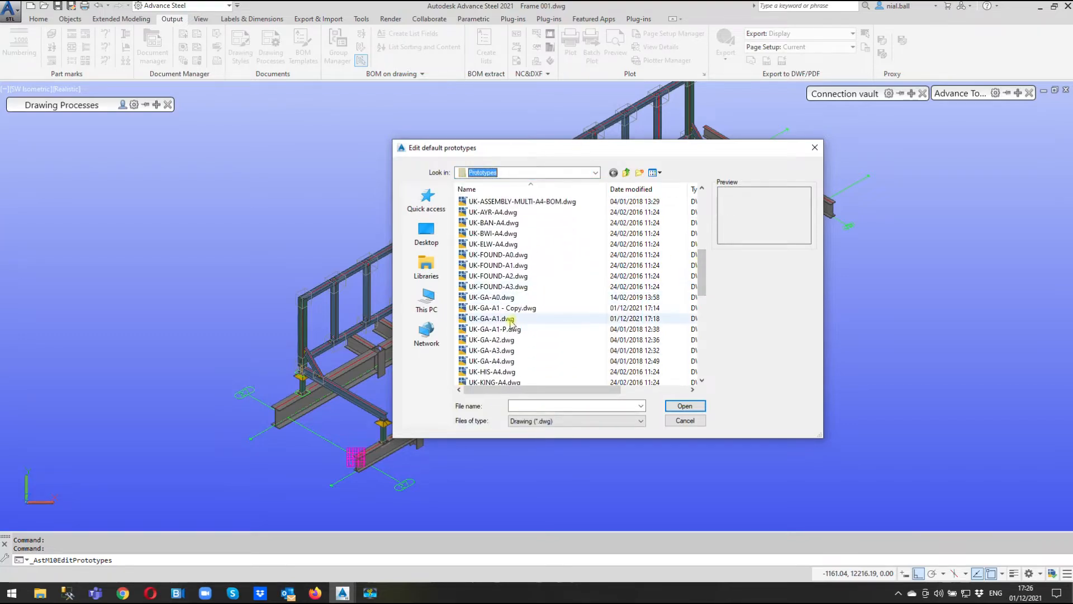
click(694, 407)
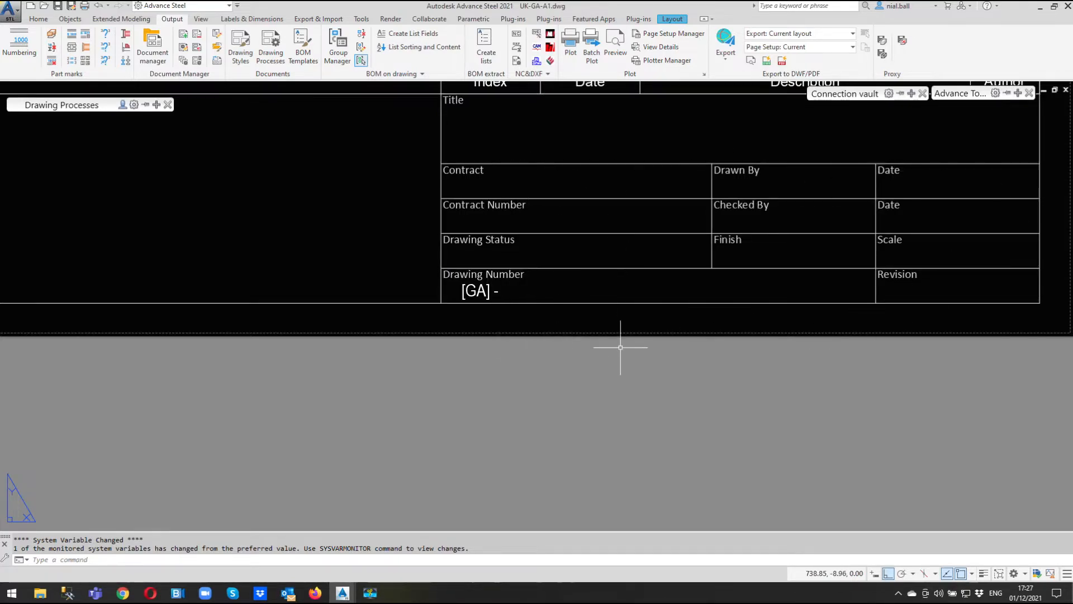
- Open the prototype's title block in the Block Editor
scroll(475, 441, down, 2)
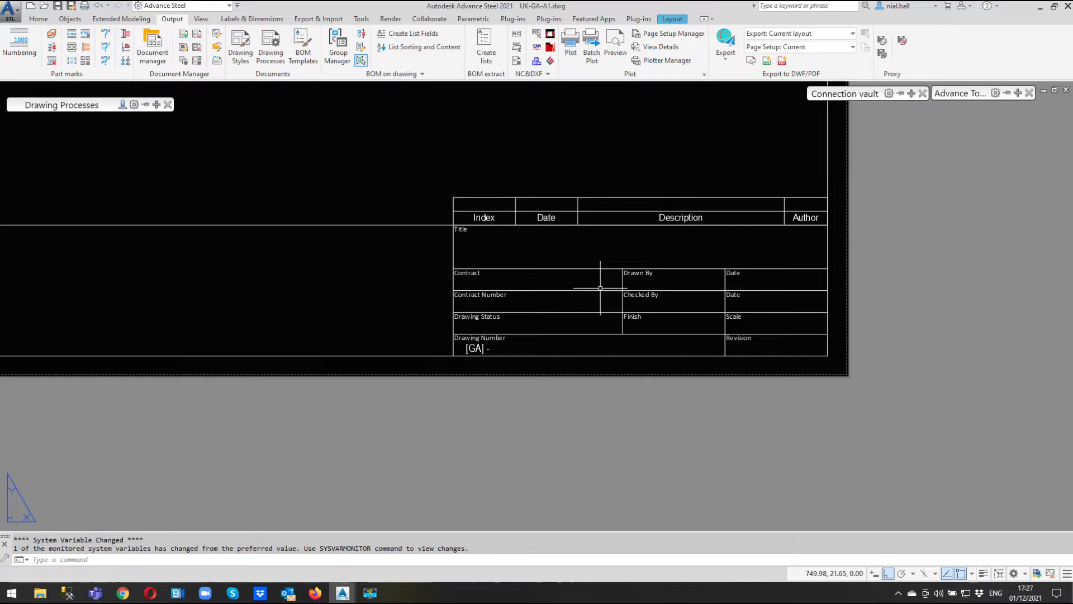
click(545, 290)
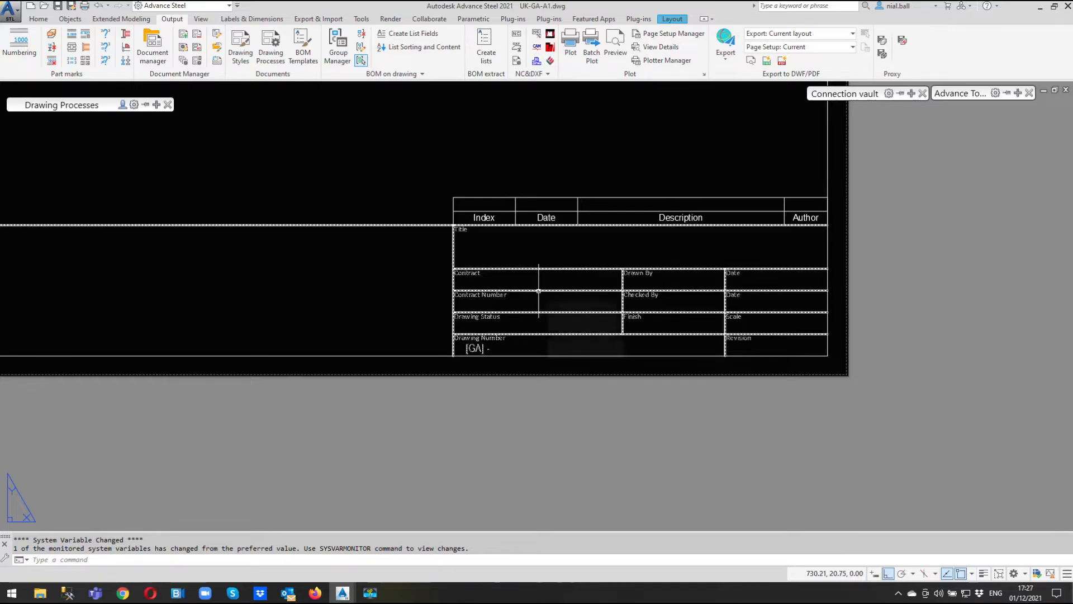
right_click(539, 290)
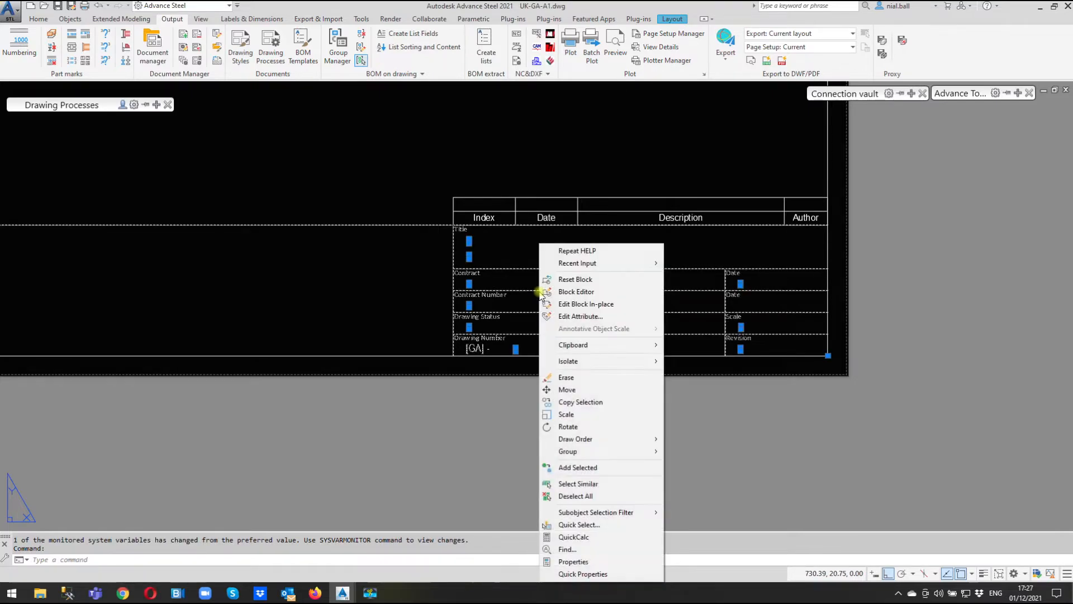
click(579, 293)
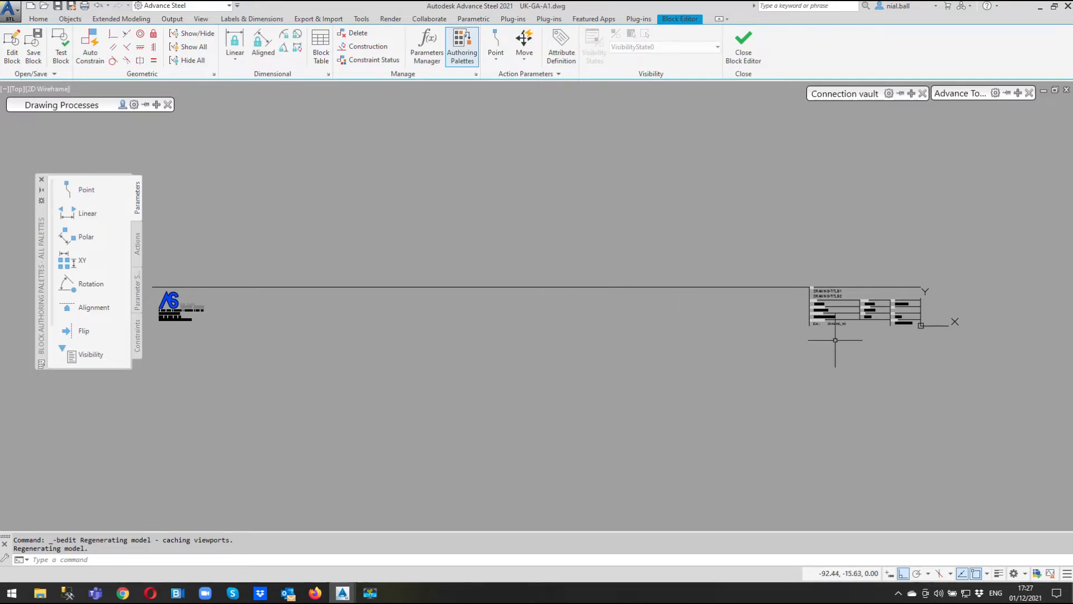
- Examine the title block's attribute tags and the options for closing the Block Editor, keeping the block open
scroll(950, 305, up, 8)
scroll(832, 311, down, 3)
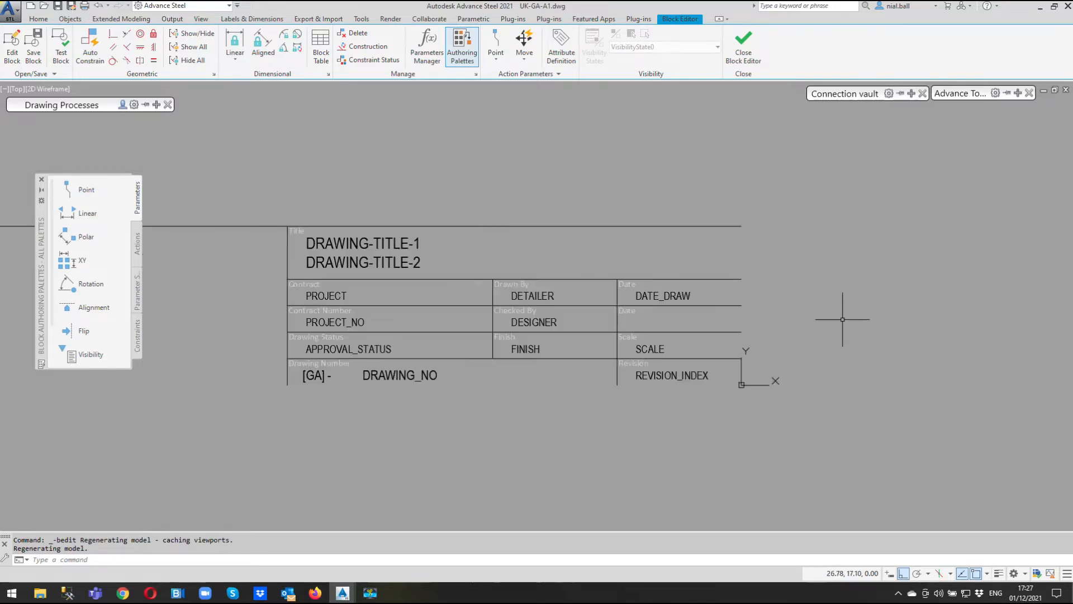
scroll(590, 481, down, 2)
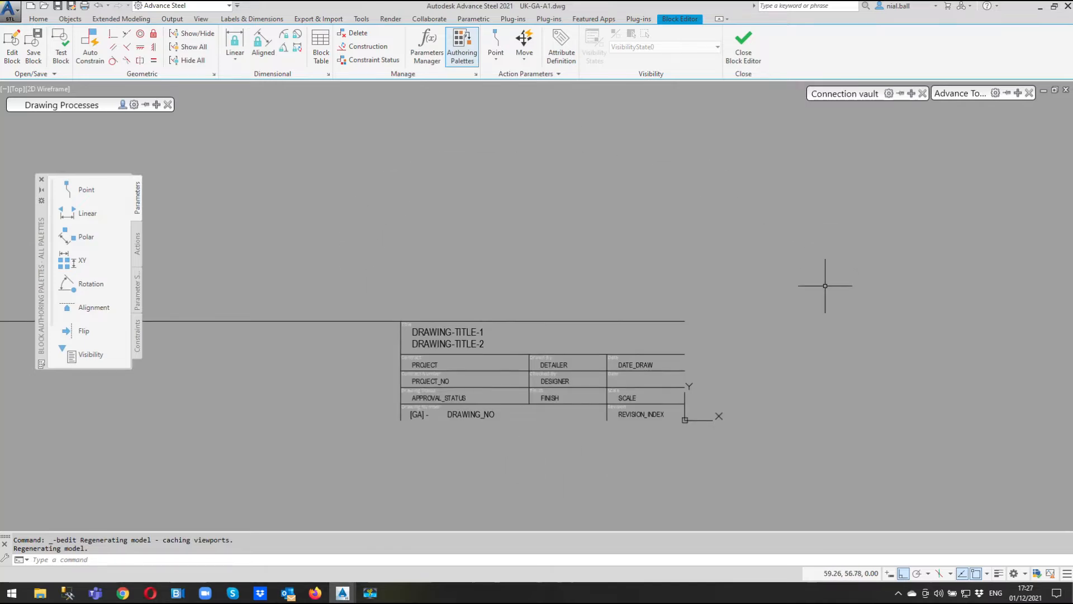
scroll(796, 311, down, 1)
scroll(682, 358, up, 3)
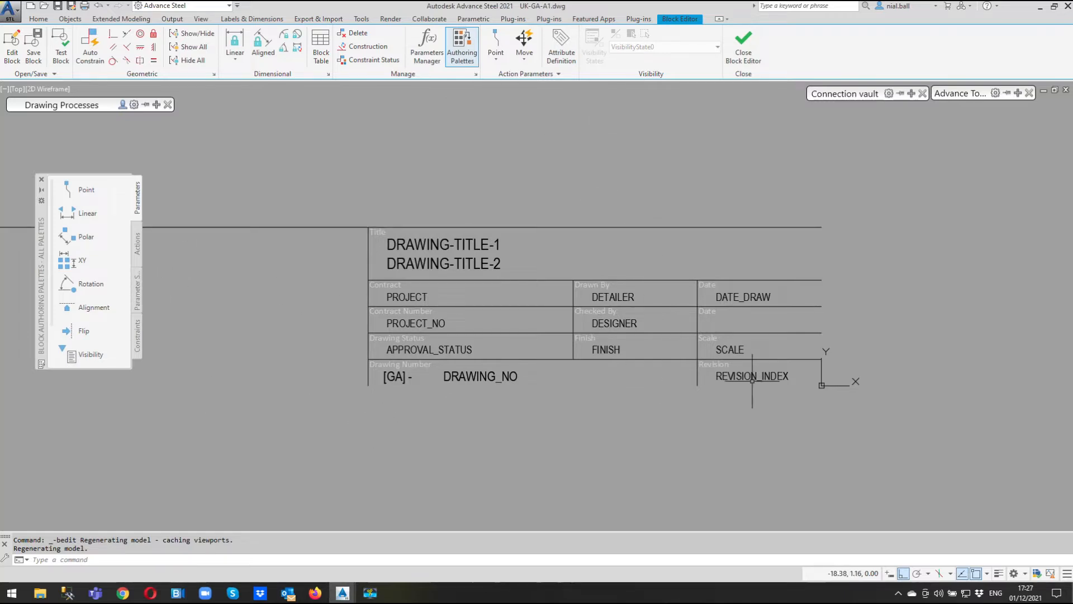
click(743, 46)
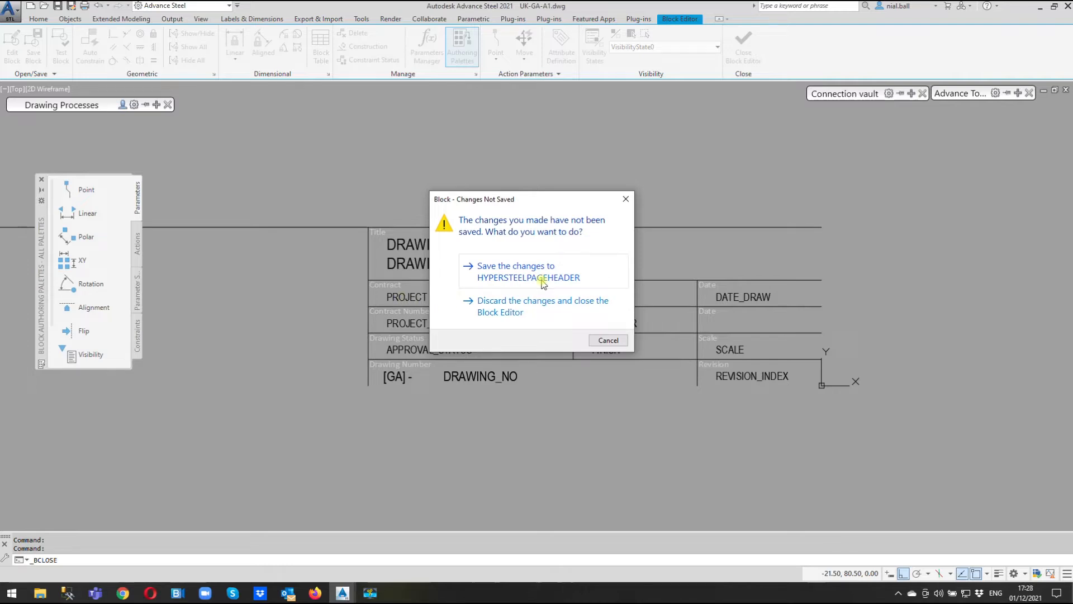
click(626, 199)
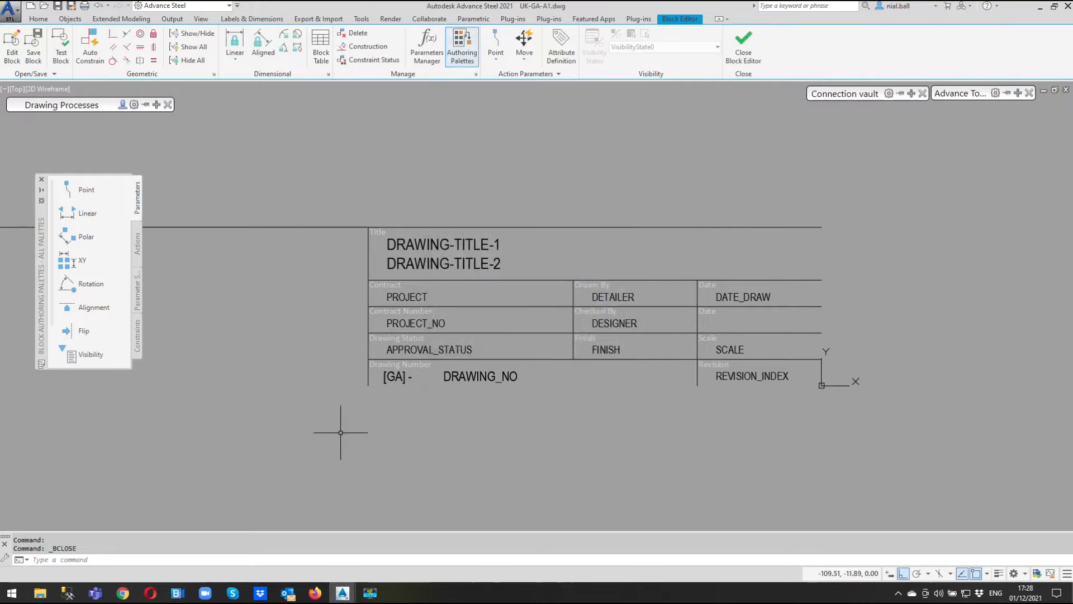
- Delete the static "[GA] -" prefix text from the title block's Drawing Number cell
scroll(413, 447, up, 4)
click(438, 283)
click(360, 312)
scroll(336, 406, down, 2)
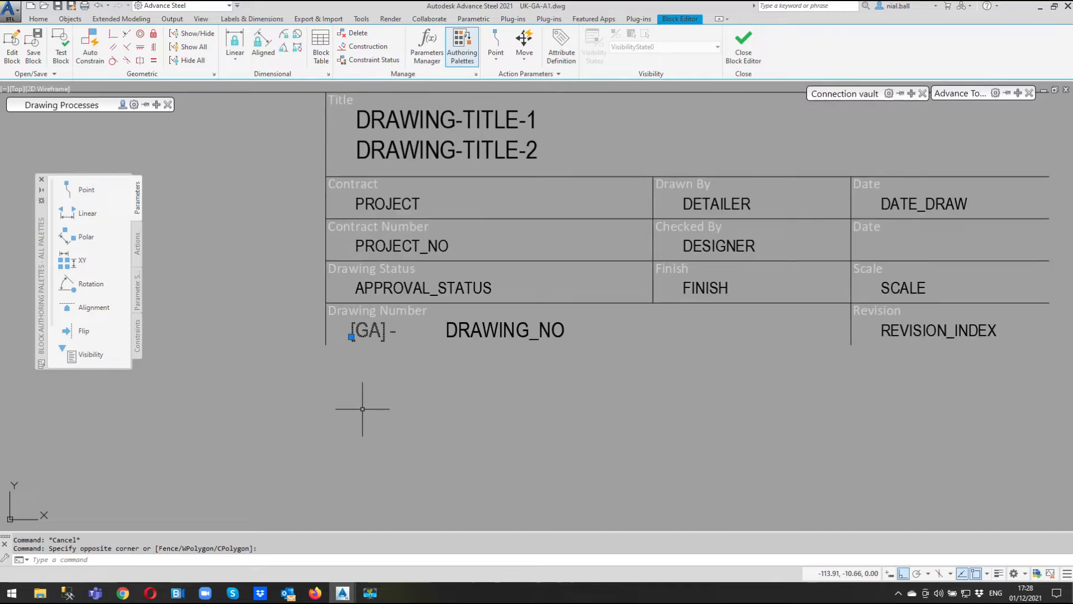
key(Delete)
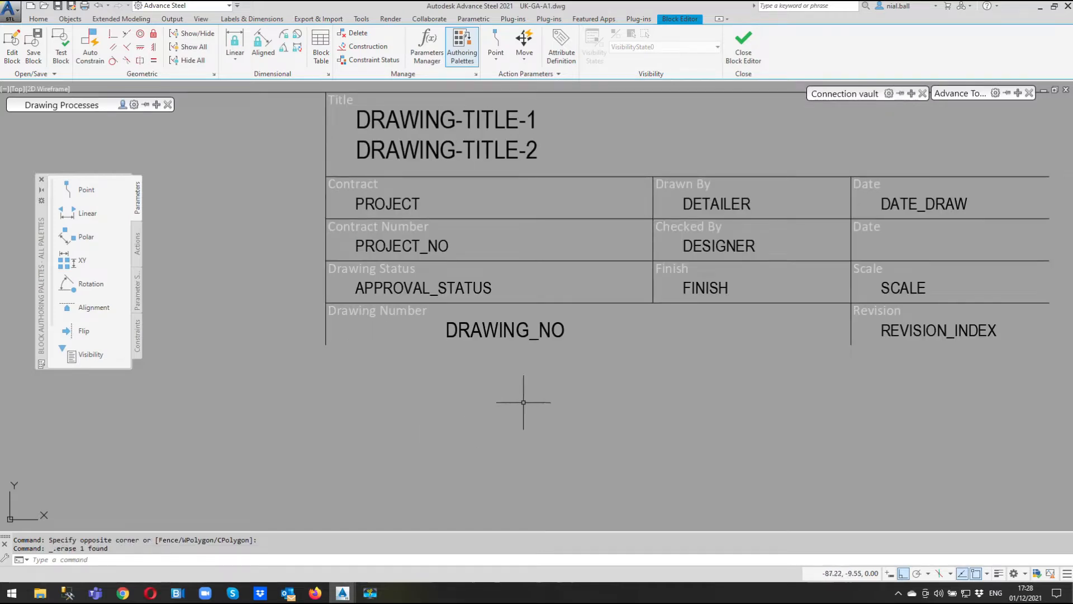
key(Escape)
- Examine the DRAWING_NO attribute's tag, prompt and default value, leaving the definition unedited
click(509, 330)
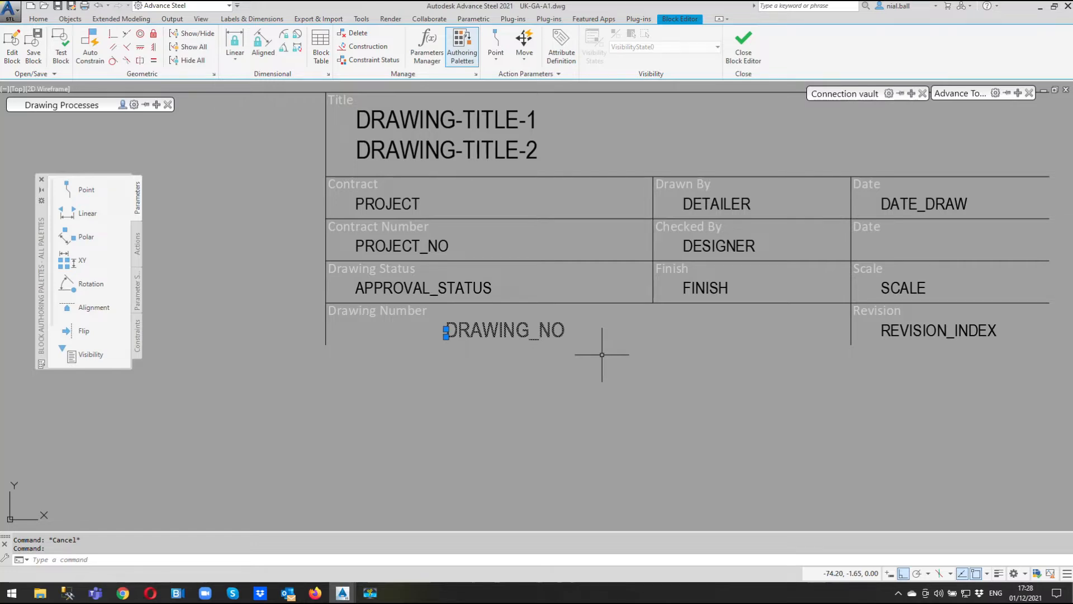
double_click(513, 330)
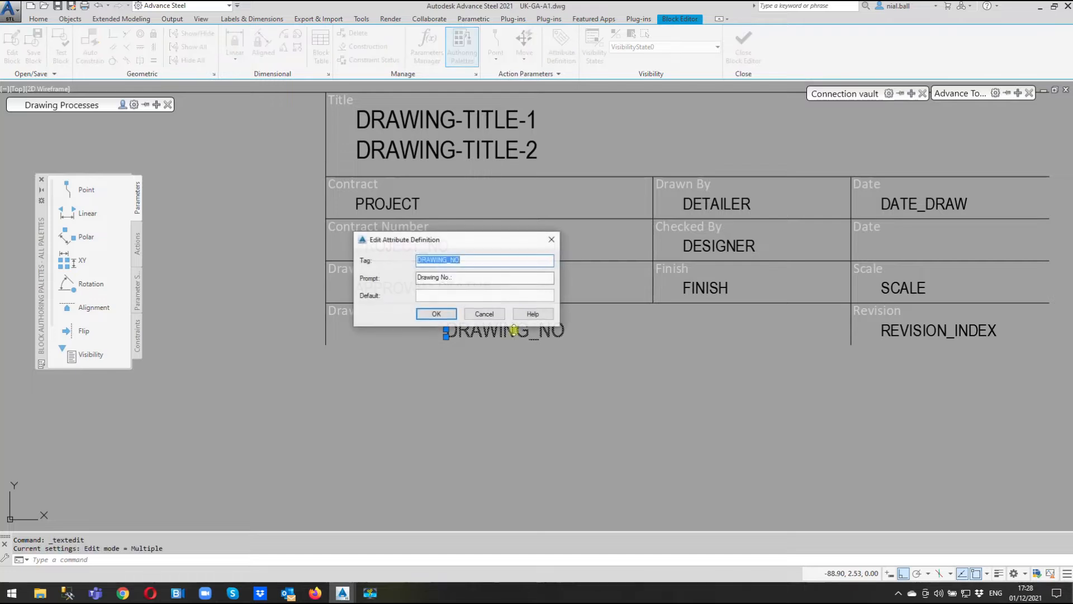
click(449, 260)
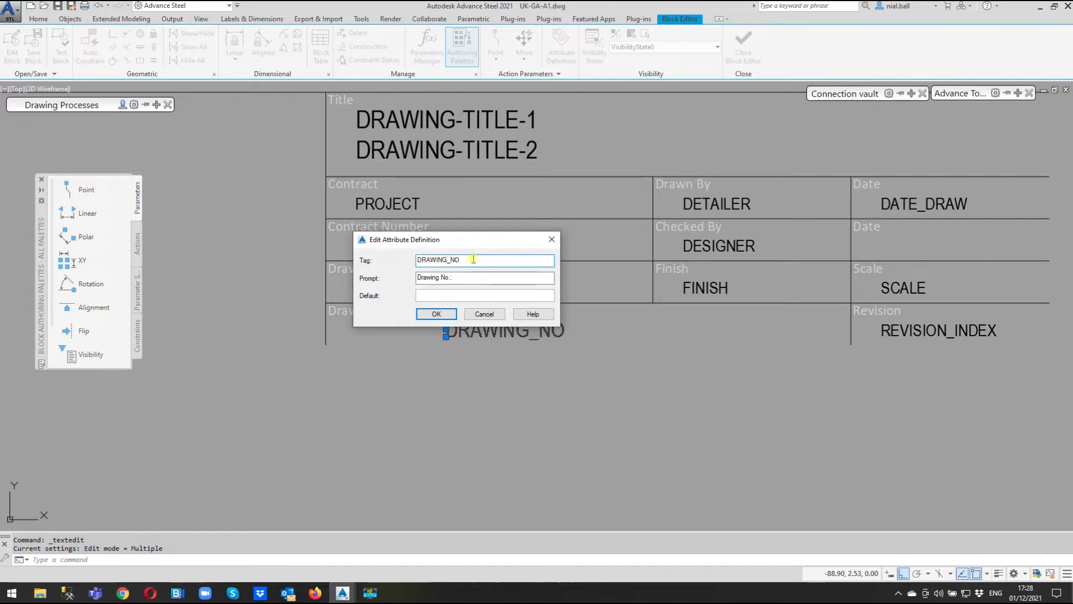
double_click(434, 261)
click(486, 313)
click(673, 321)
key(Return)
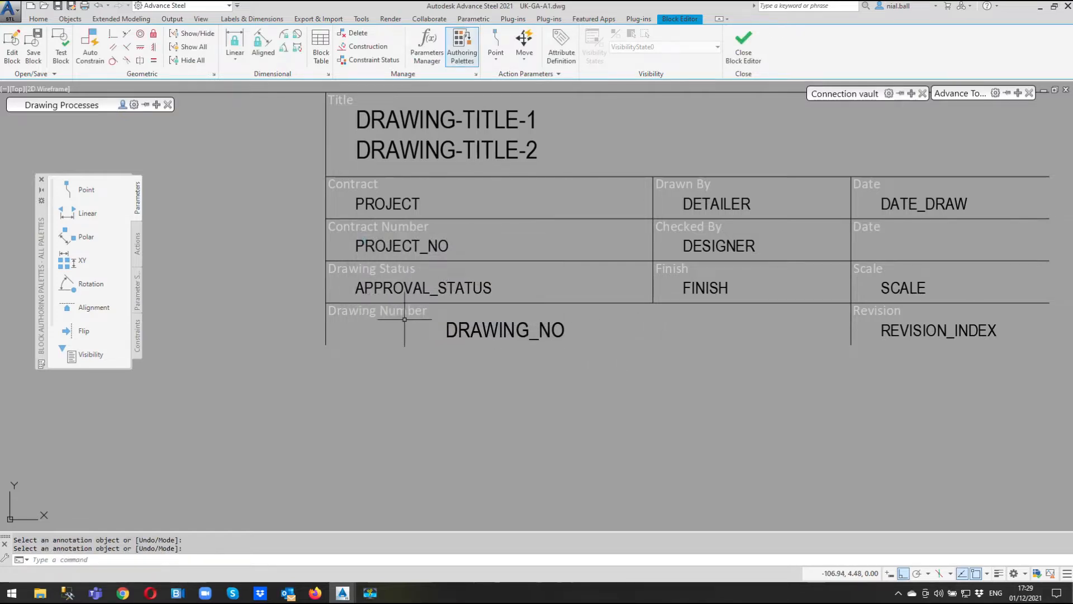
- Move the DRAWING_NO attribute horizontally to the right end of the Drawing Number cell, beside the Revision cell
click(515, 330)
right_click(597, 365)
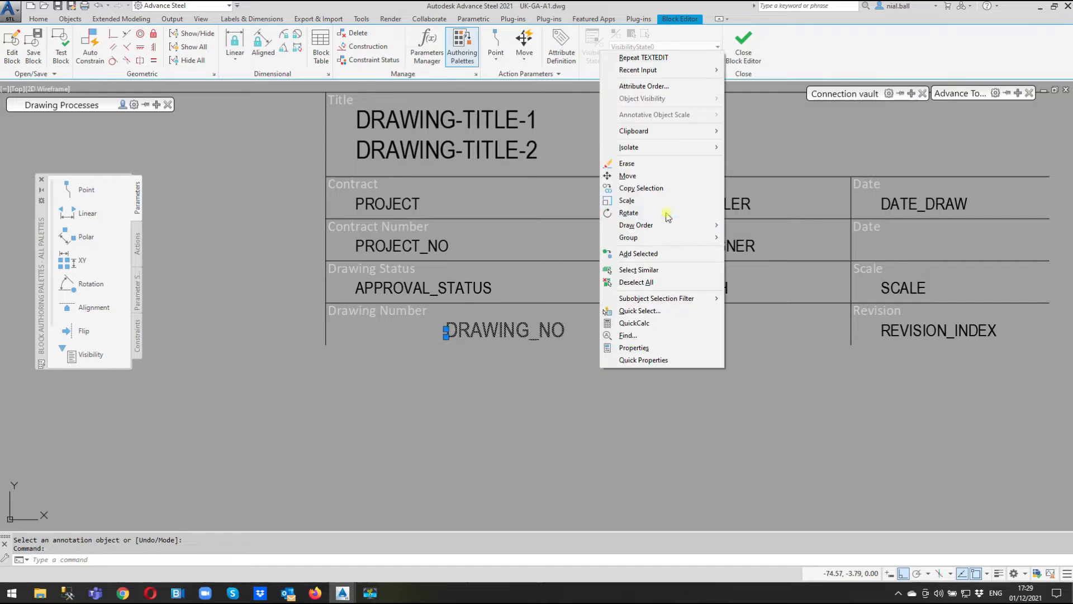
click(659, 176)
click(598, 360)
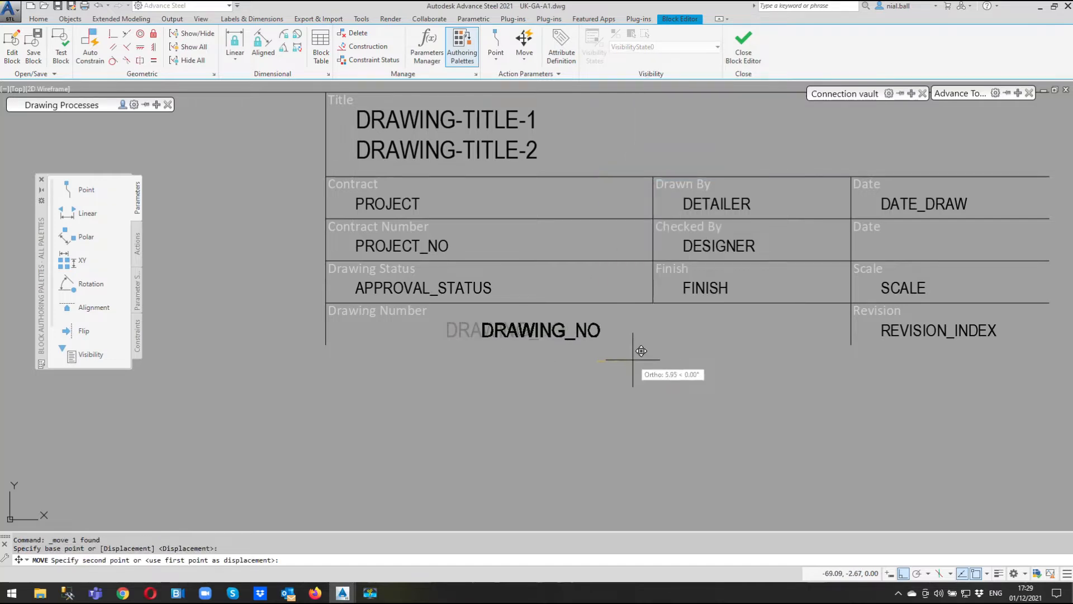
key(F8)
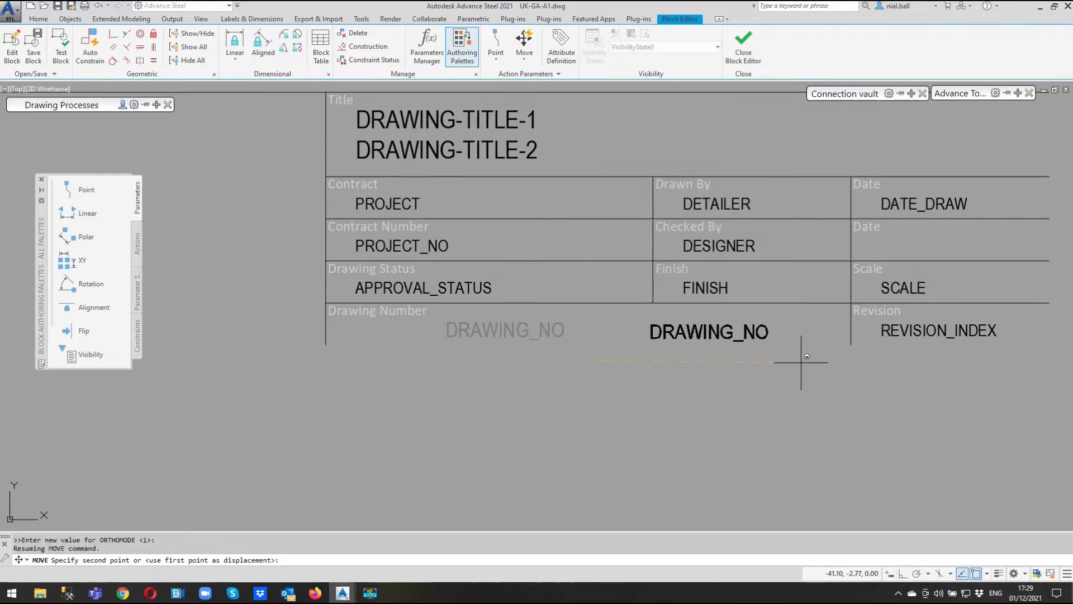
click(837, 360)
key(Escape)
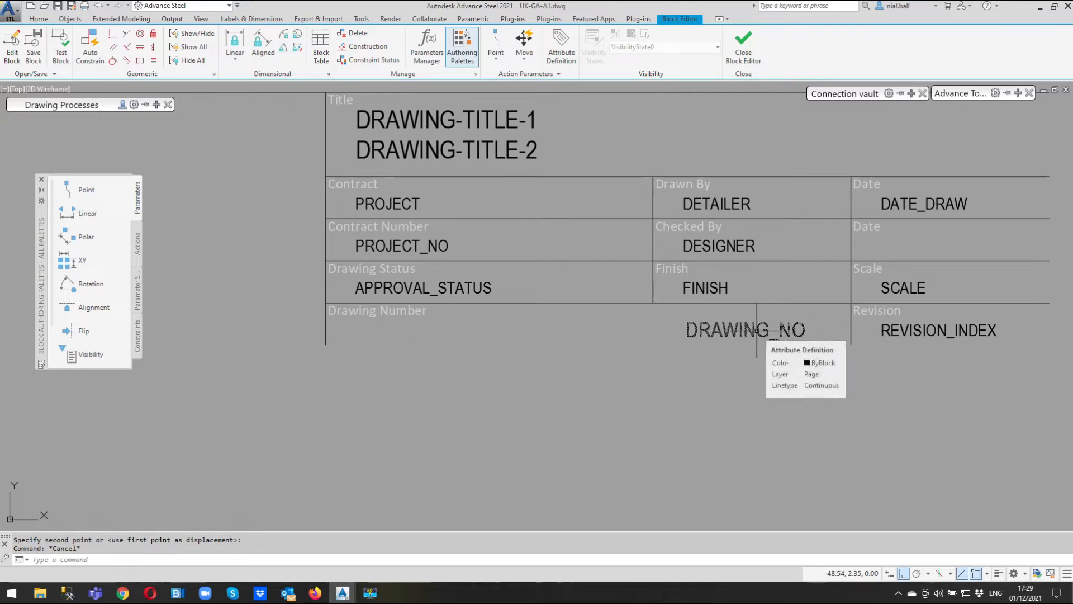
- Set the DRAWING_NO attribute's text height to 2
click(769, 306)
right_click(769, 306)
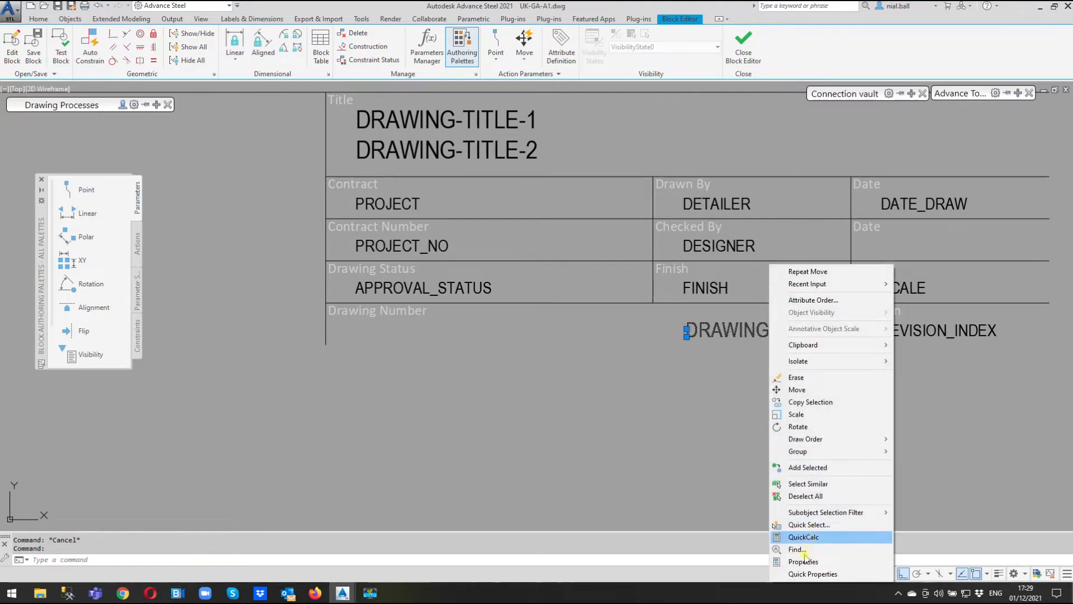
click(803, 561)
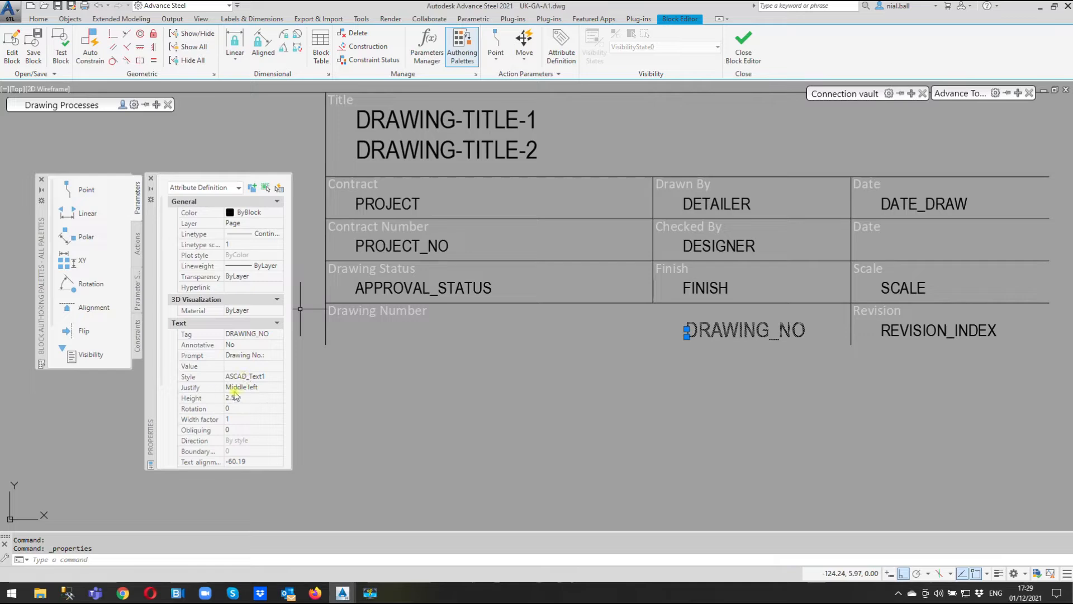
click(241, 398)
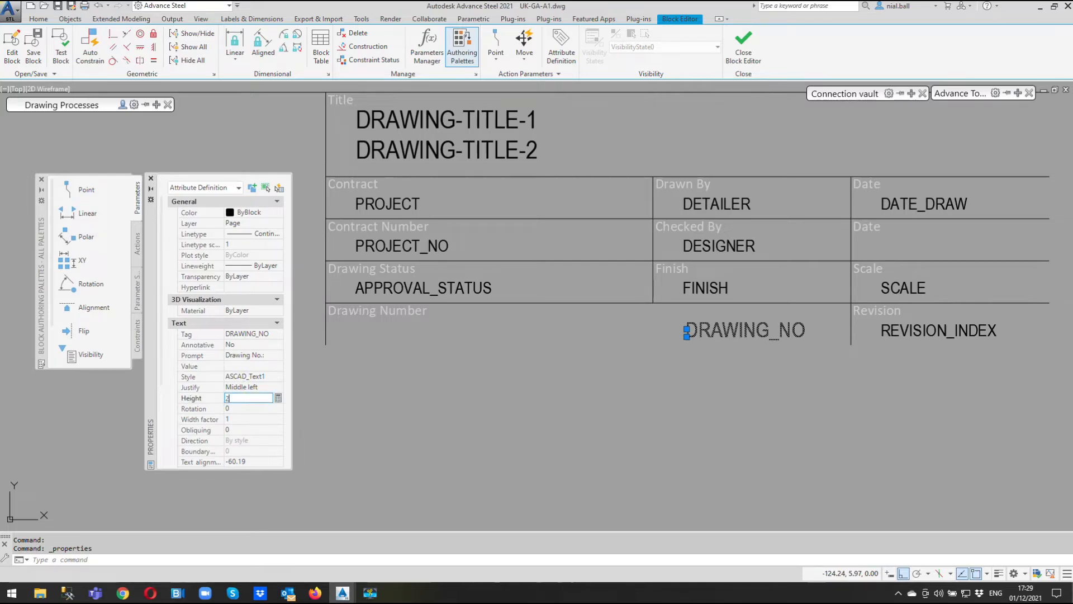
text(2)
click(150, 178)
click(647, 398)
key(Escape)
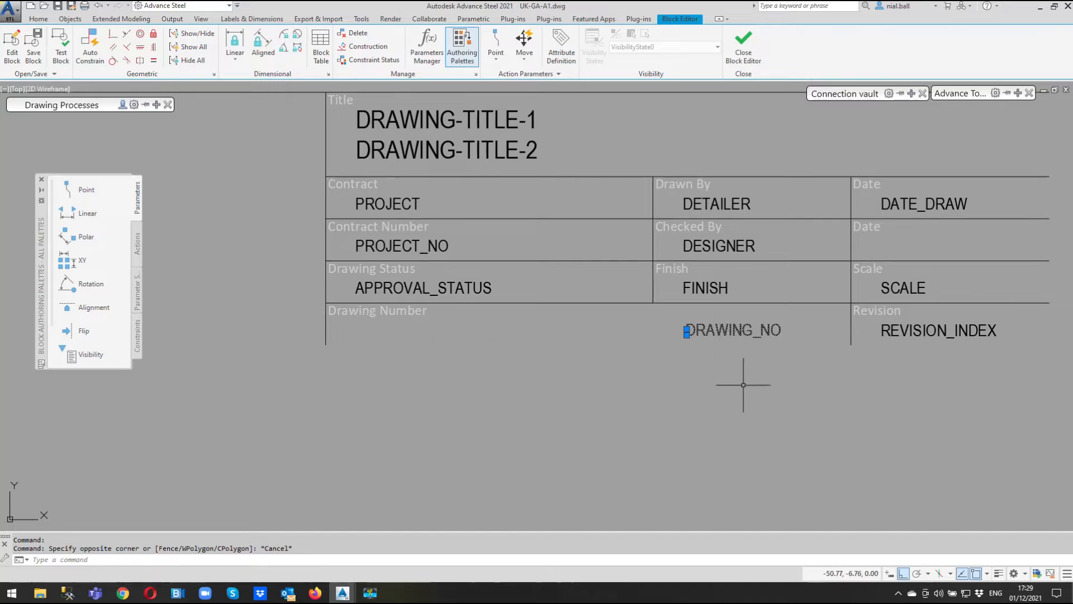
- Copy the DRAWING_NO attribute horizontally to the left end of the Drawing Number cell, aligned under APPROVAL_STATUS
right_click(728, 329)
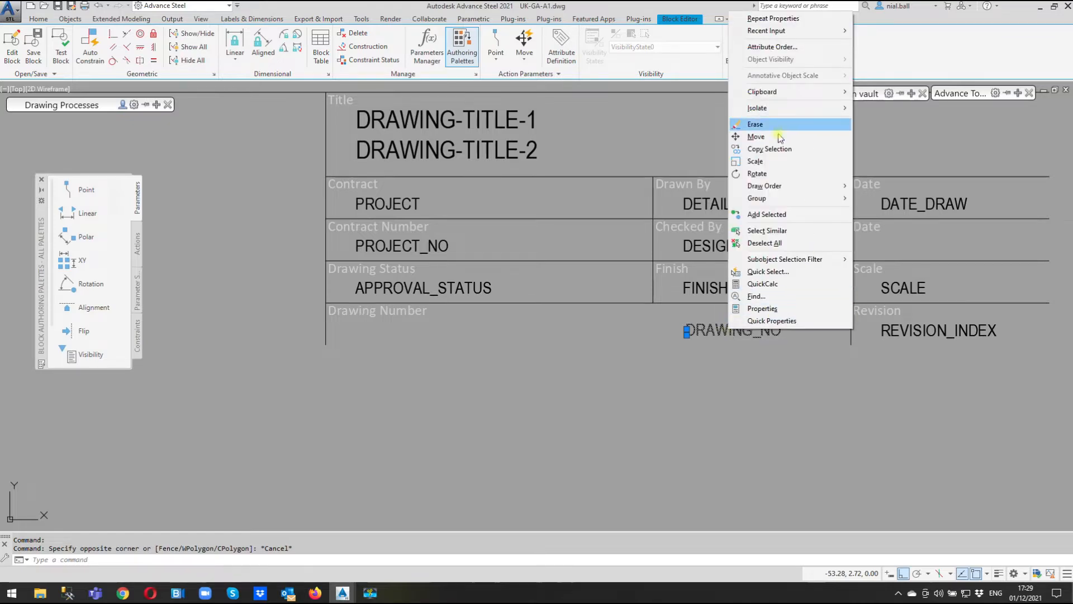
click(771, 149)
click(707, 362)
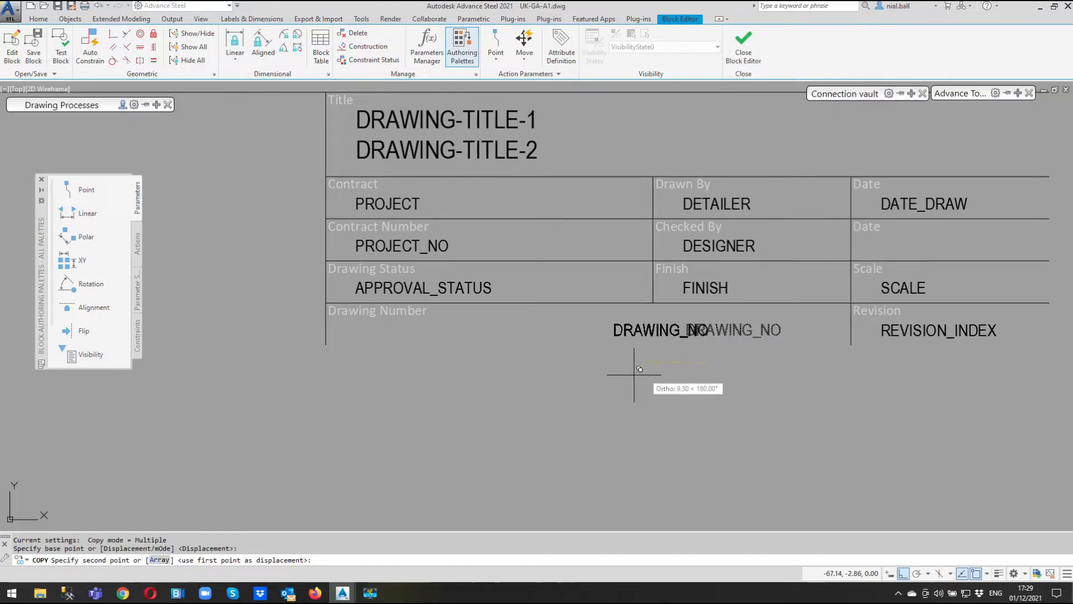
click(382, 374)
key(Escape)
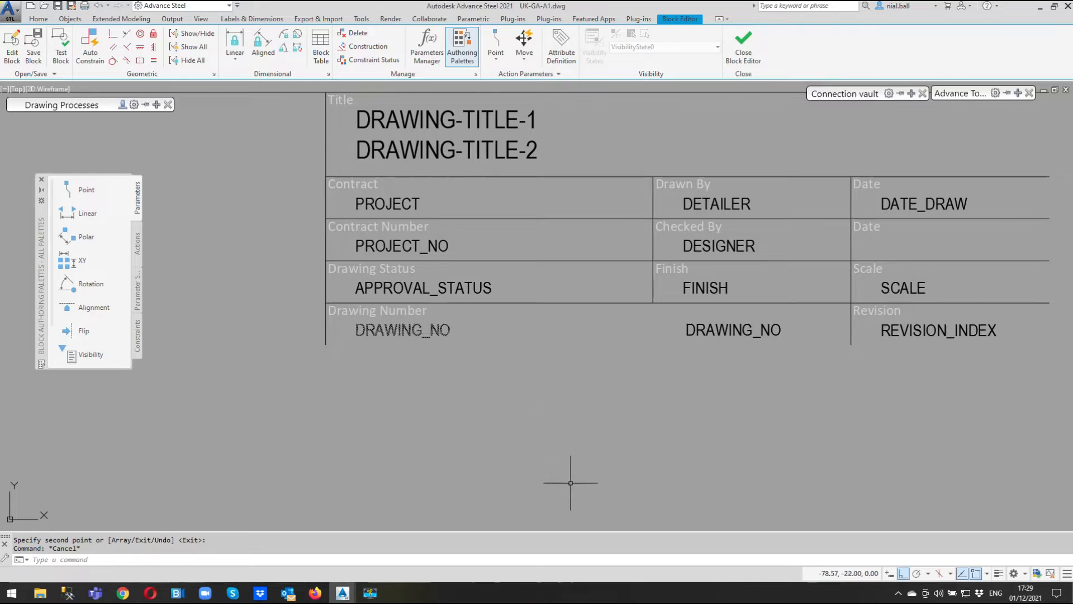
- Check how the drawing number begins in TS2-ASC-06-01-DR-X-0001.dwg, then return to UK-GA-A1.dwg
click(346, 593)
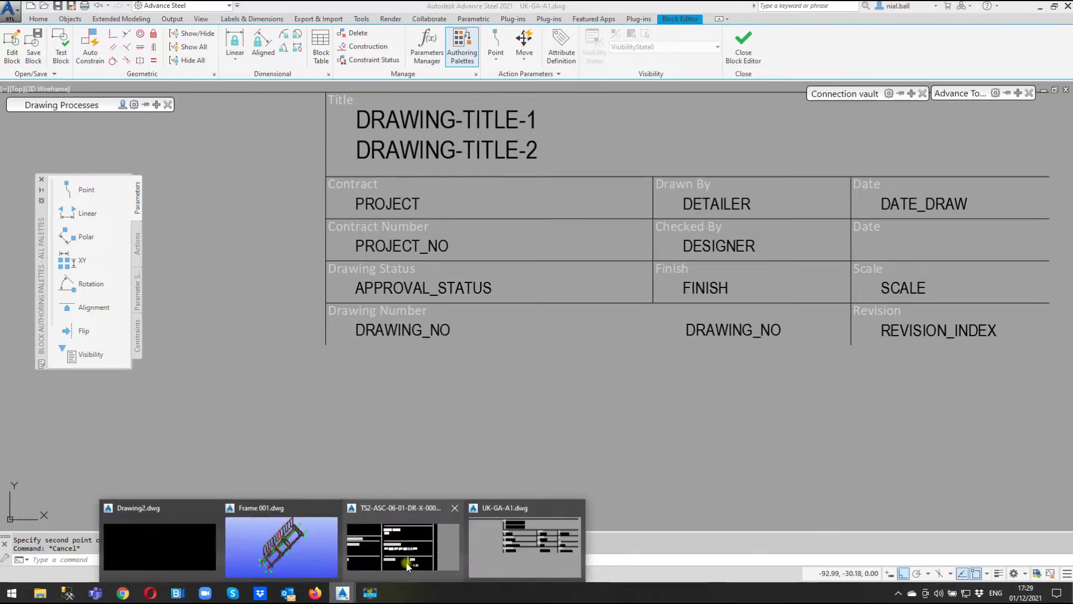
click(403, 544)
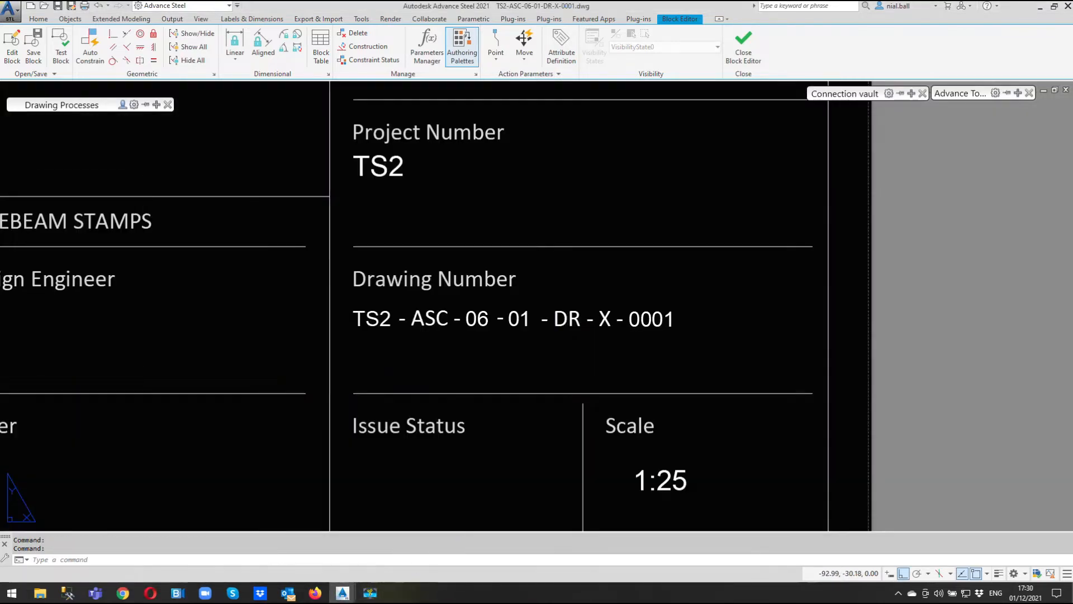
click(374, 318)
key(Escape)
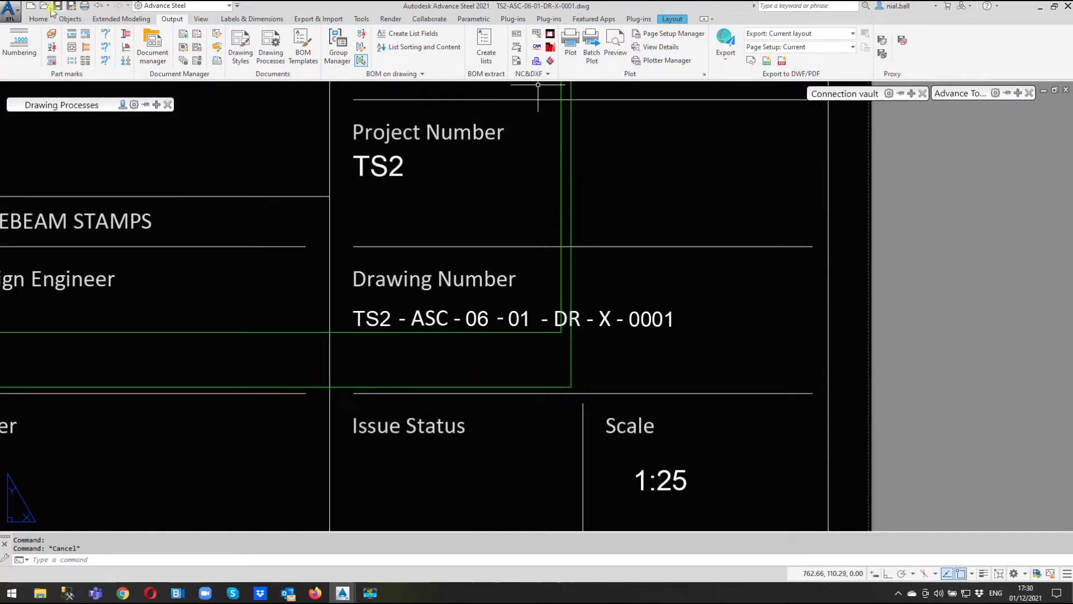
mouse_move(350, 597)
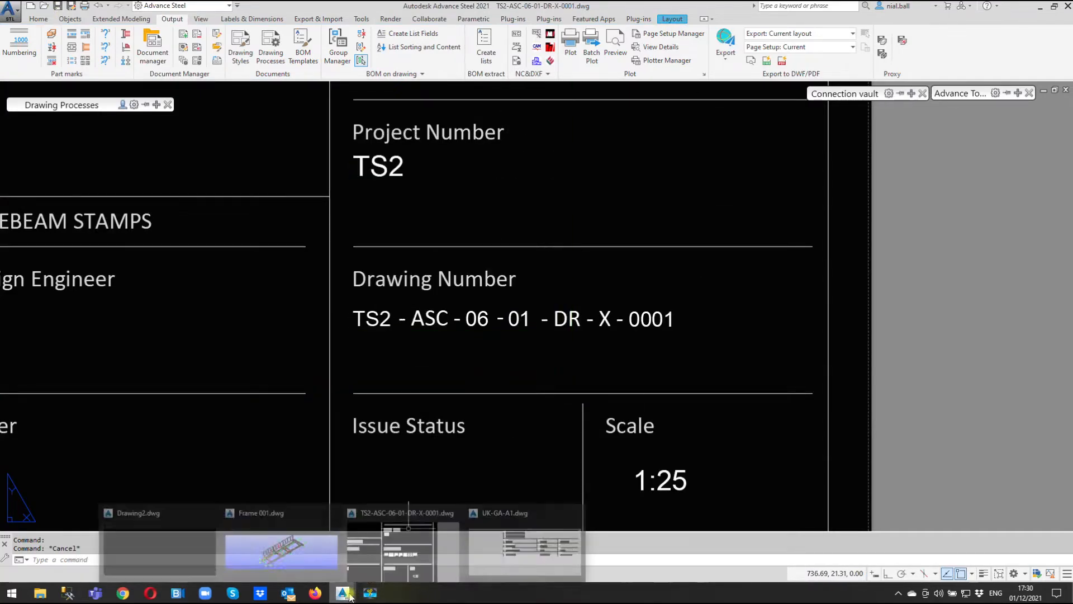
click(491, 546)
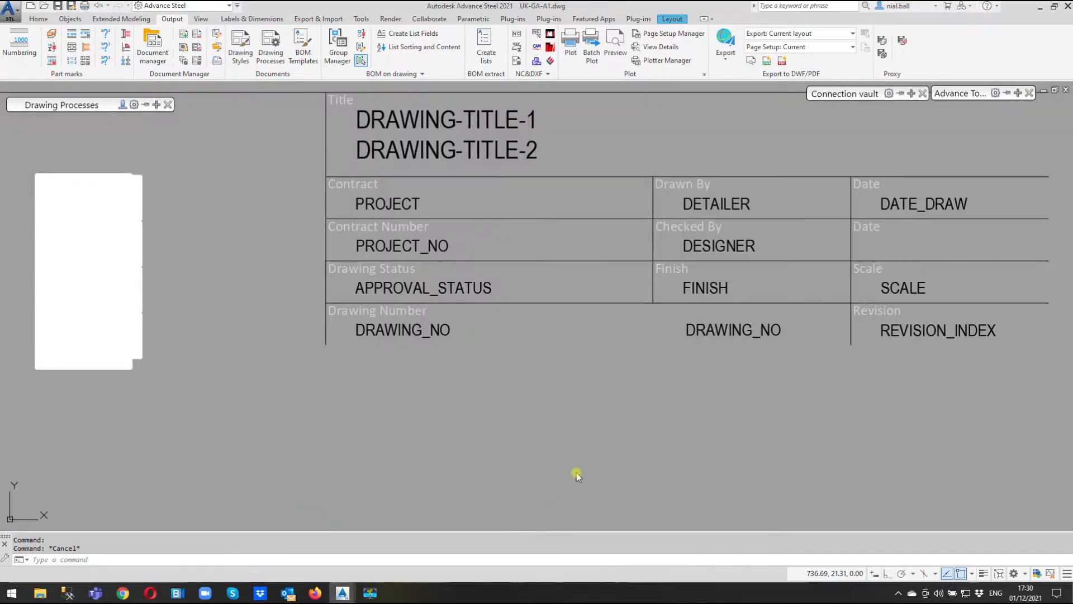
- Change the copied attribute's tag to PROJECT_NO and reword its prompt from drawing to project number
double_click(433, 327)
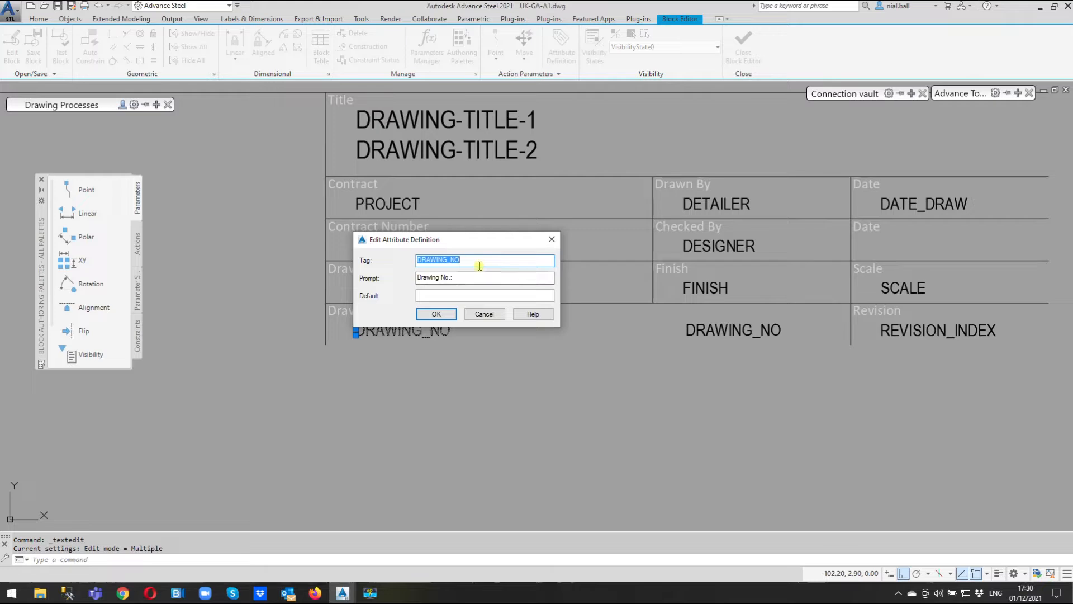
drag(447, 260, 392, 261)
text(P)
click(452, 277)
key(BackSpace)
key(BackSpace)
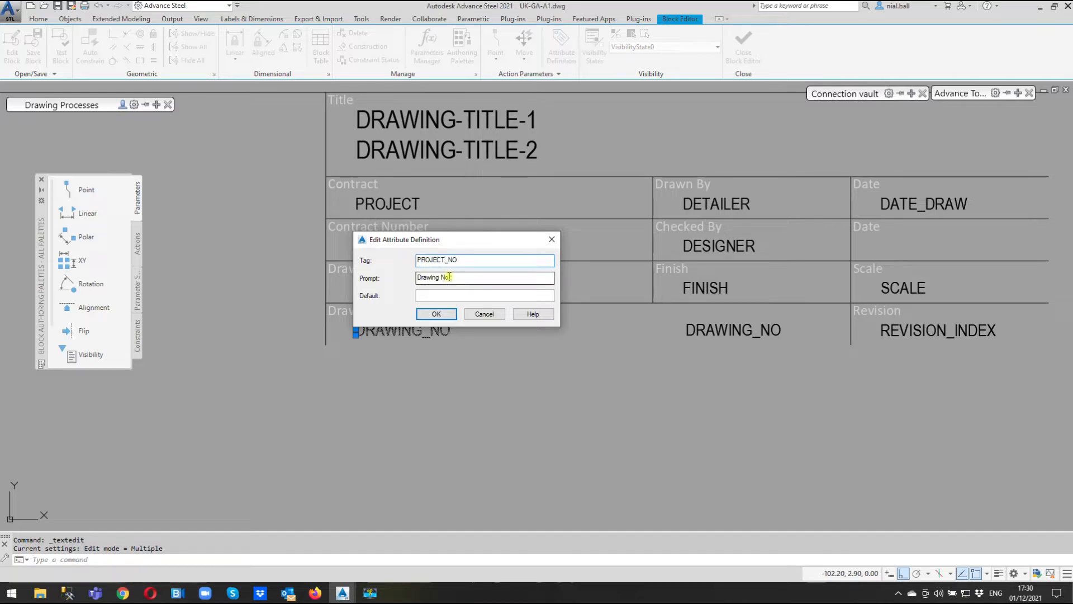
text(.:)
drag(439, 277, 378, 282)
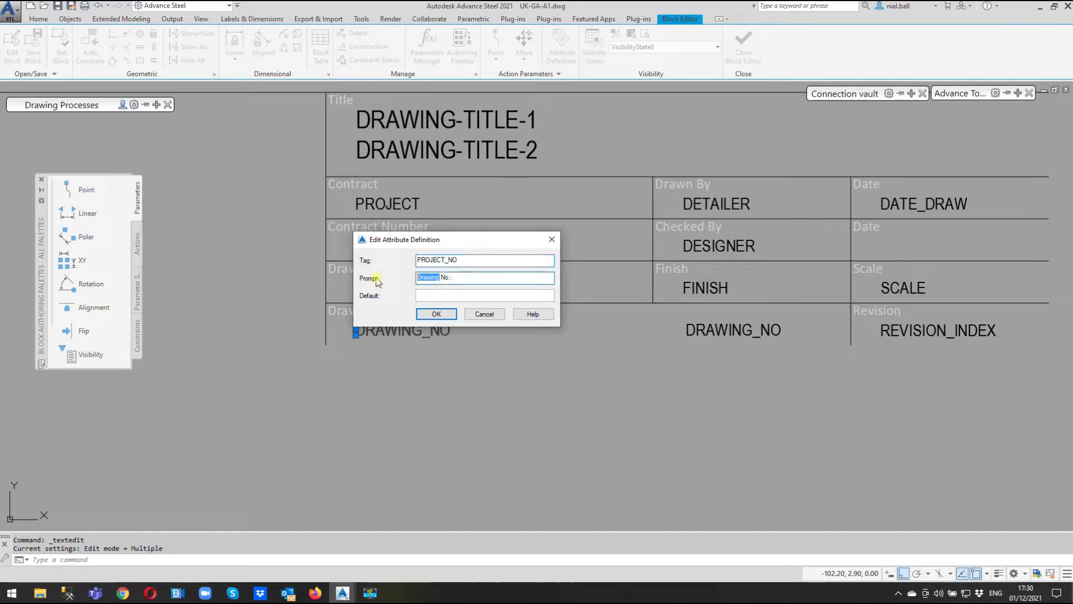
text(P)
click(435, 314)
key(Return)
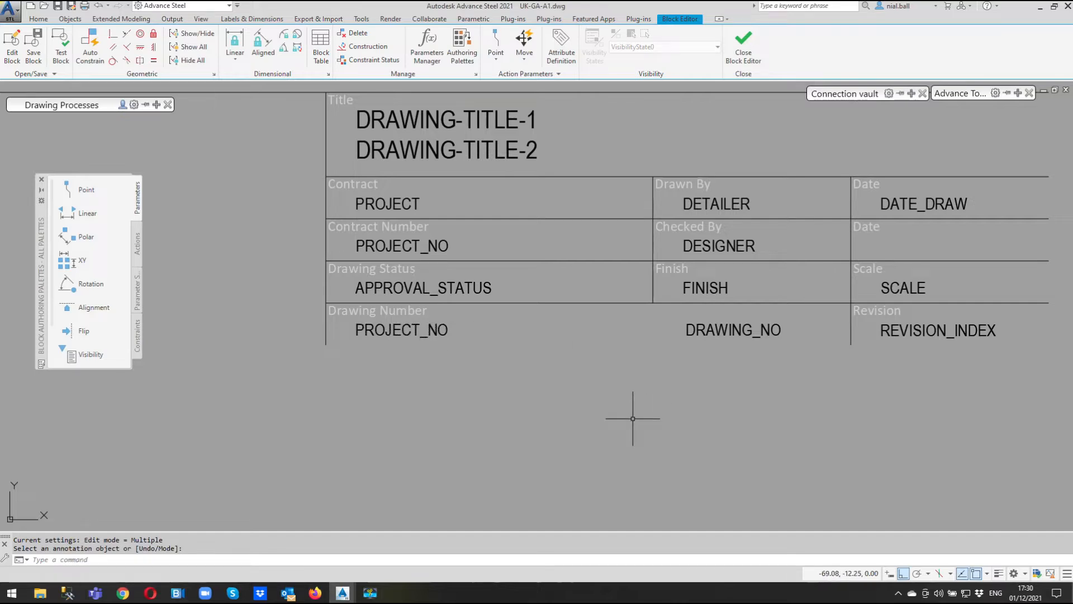
- Check which part follows the project number in TS2-ASC-06-01-DR-X-0001.dwg and switch back to UK-GA-A1.dwg
mouse_move(342, 592)
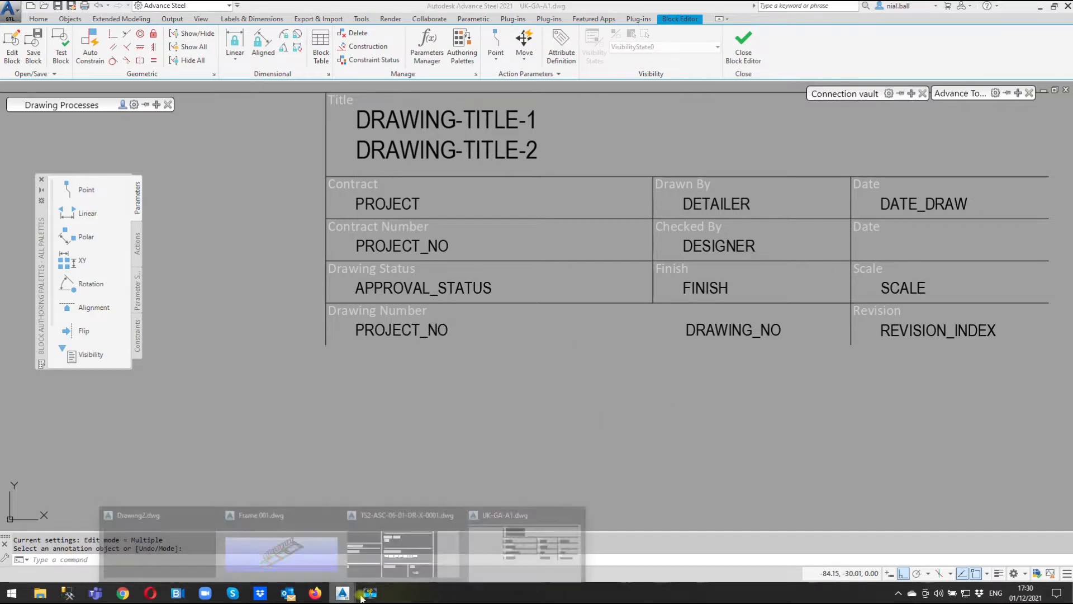
click(528, 537)
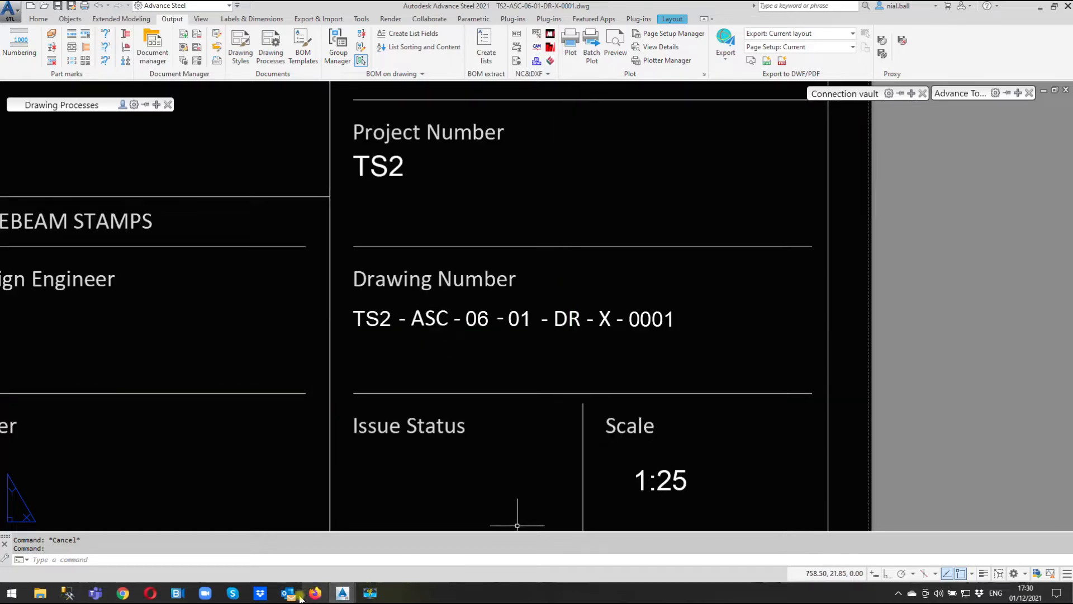
mouse_move(306, 595)
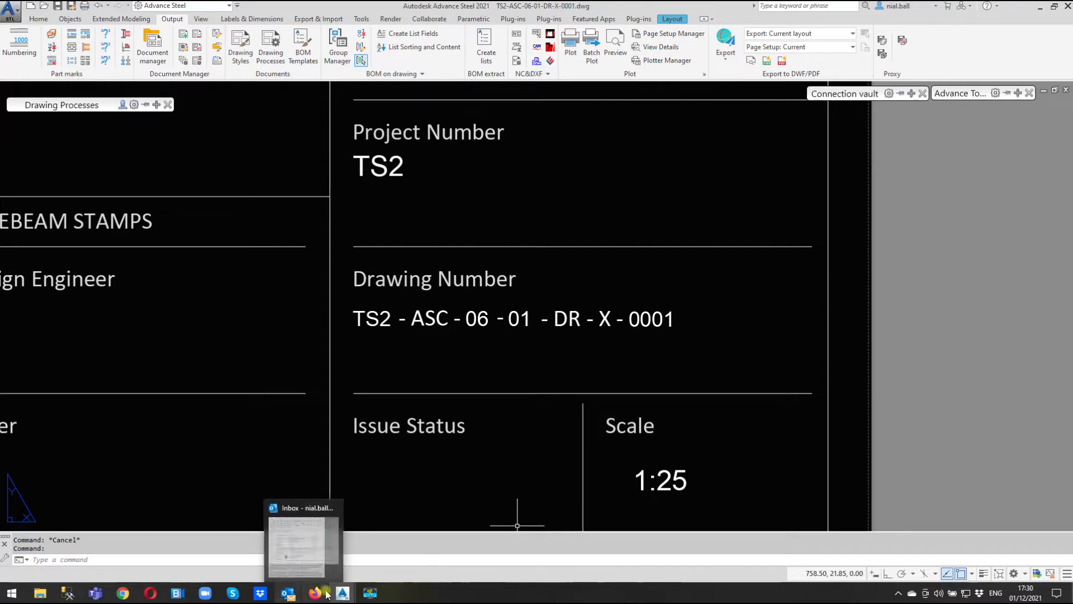
mouse_move(343, 592)
click(511, 539)
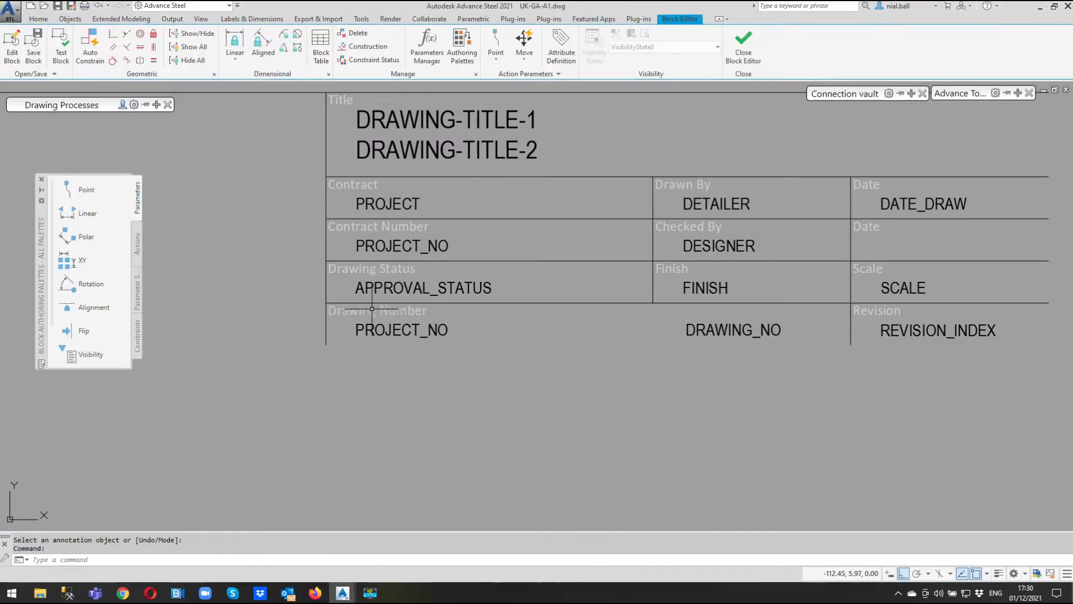
- Copy the Drawing Number label text straight down to the empty space below the title block
right_click(500, 264)
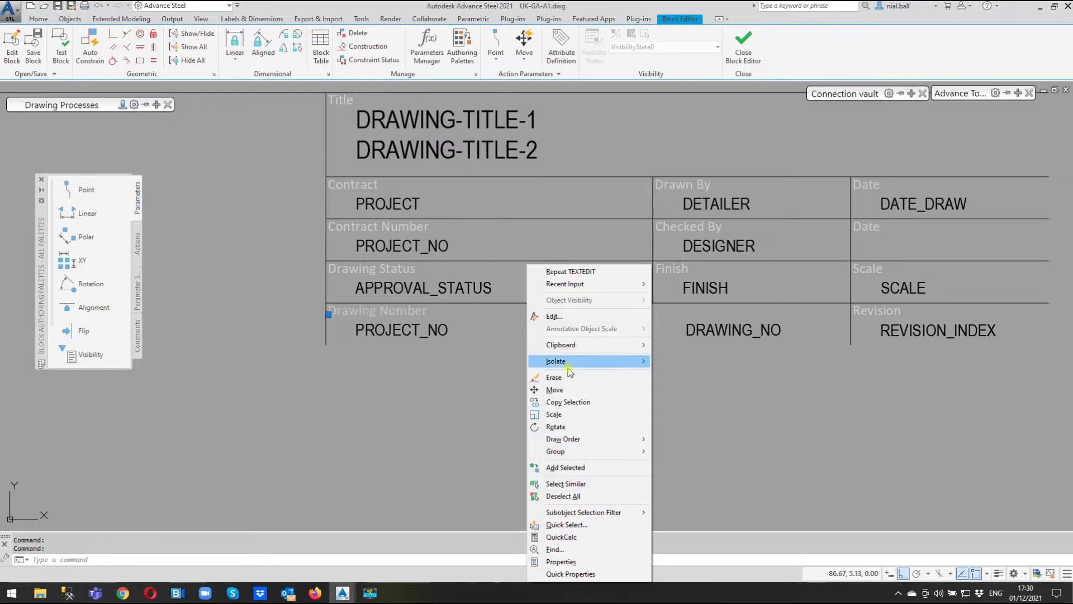
click(564, 403)
click(509, 380)
click(505, 440)
key(Escape)
- Change the copied label's text below the title block to "-ASC-"
double_click(410, 372)
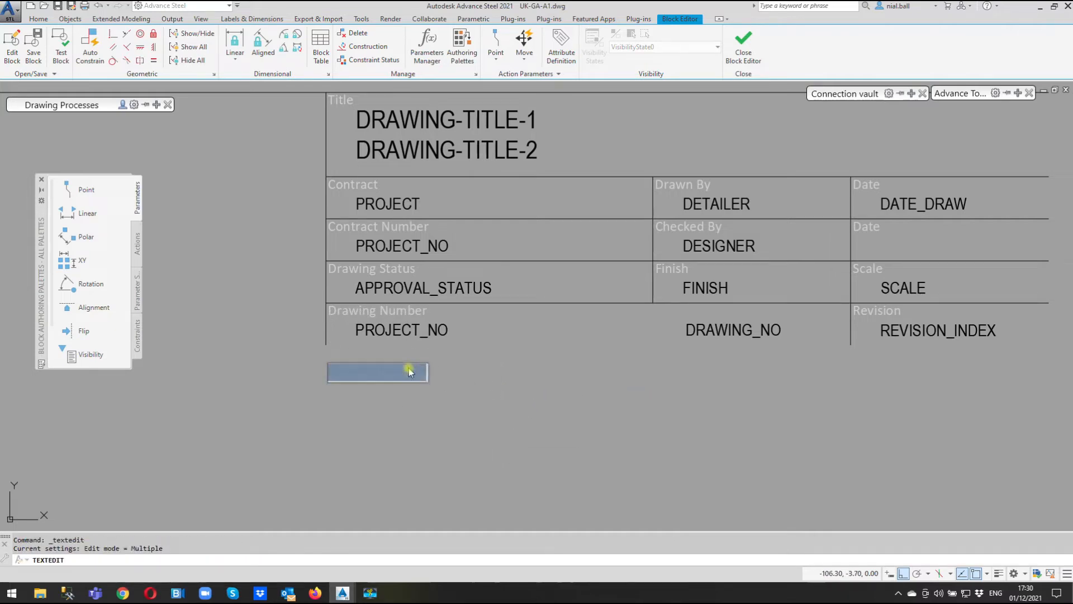
key(Delete)
text(Phase)
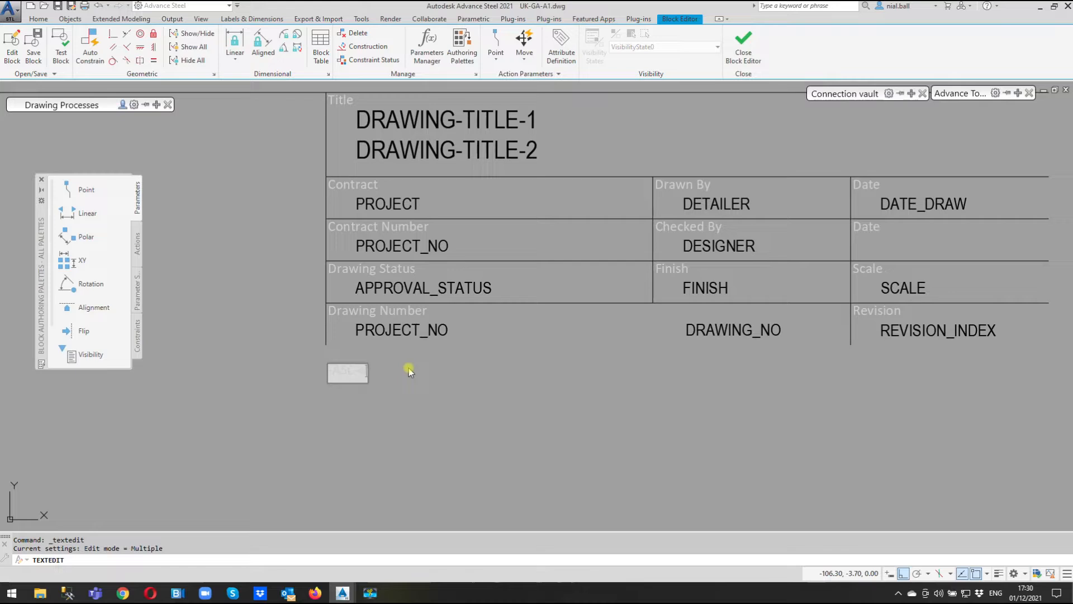
click(408, 368)
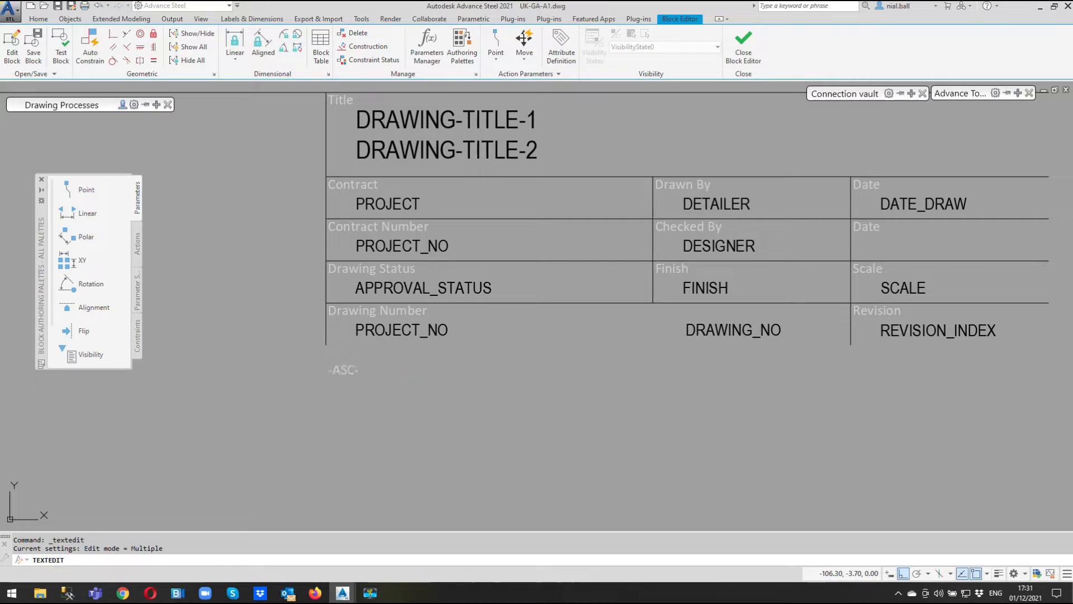
key(Escape)
- Set the "-ASC-" text below the title block to height 2 and colour ByBlock
click(353, 371)
right_click(393, 361)
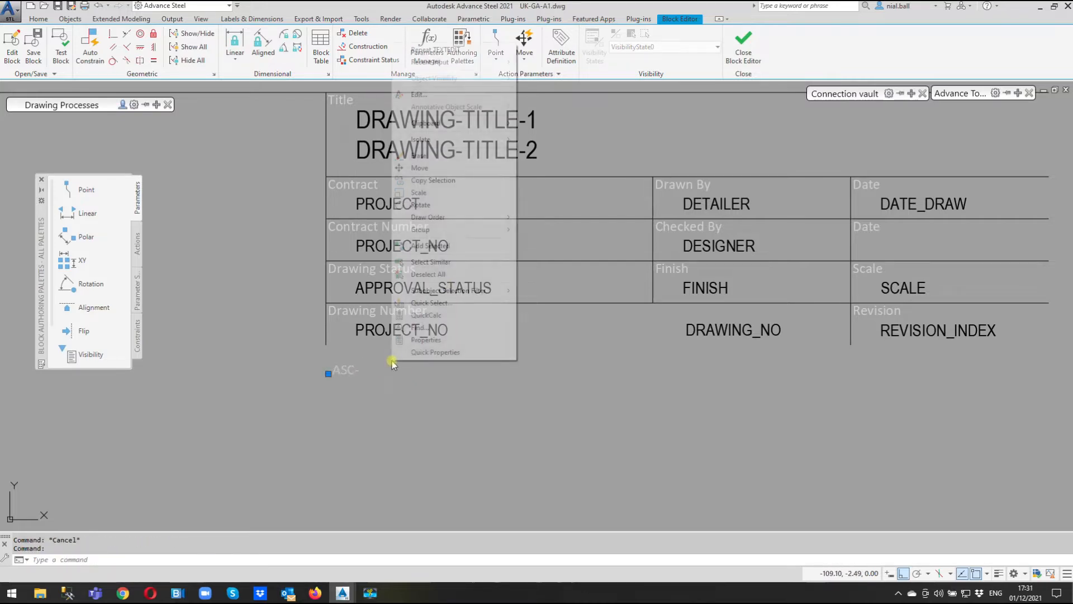
click(436, 341)
click(243, 386)
text(2)
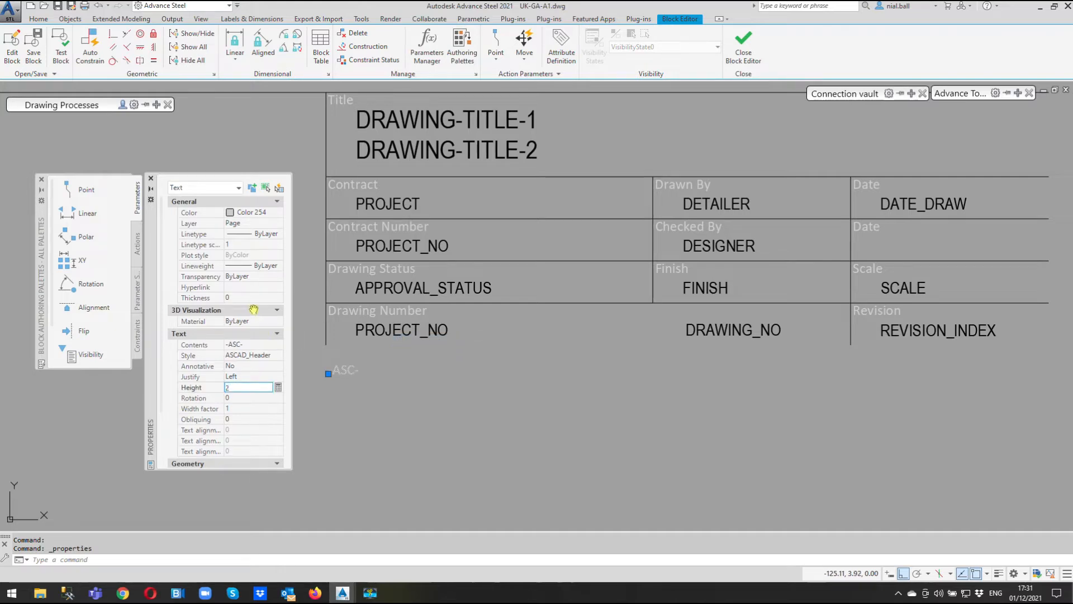
click(261, 213)
click(279, 212)
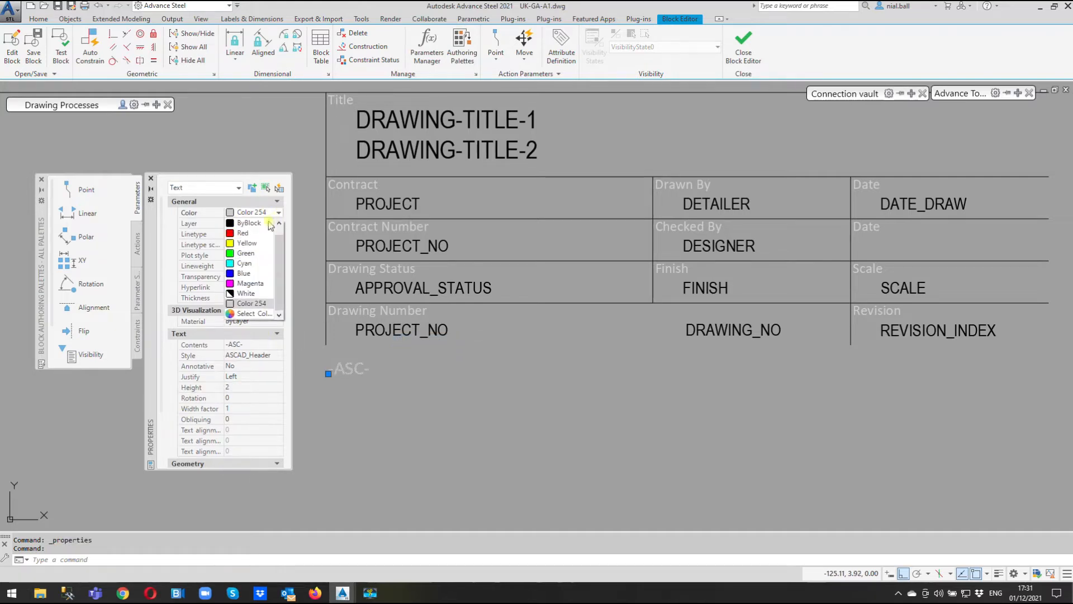
click(246, 223)
click(427, 422)
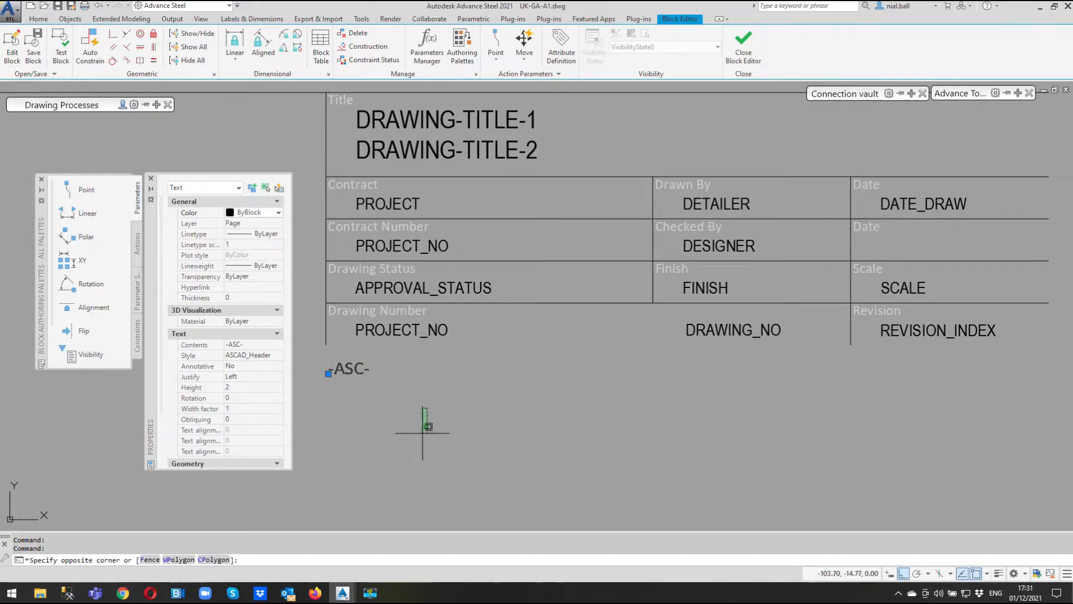
key(Escape)
key(Escape)
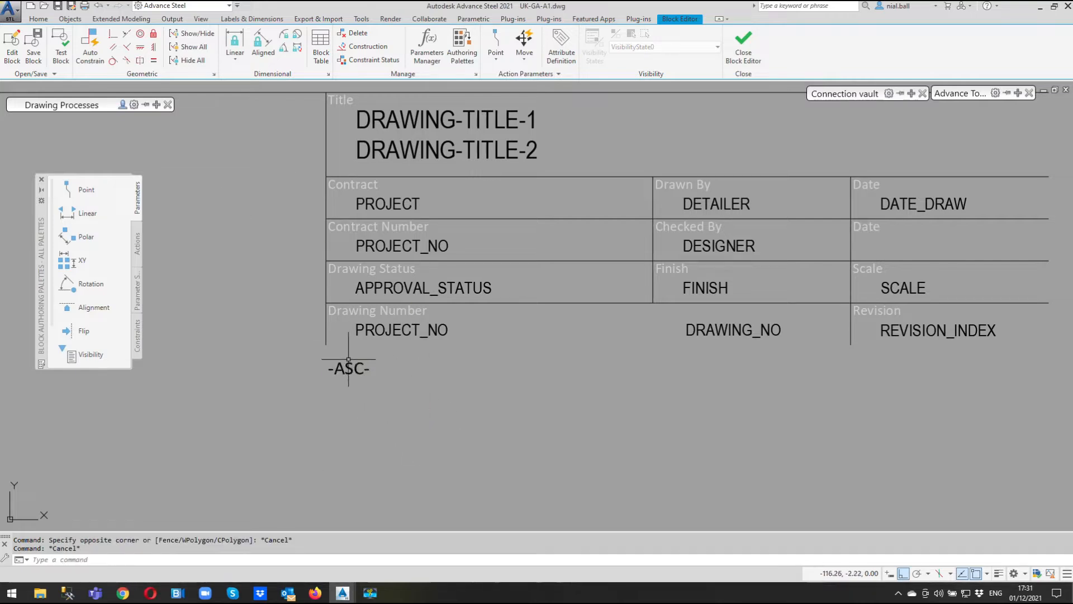
- Move the "-ASC-" text into the Drawing Number cell, directly after the PROJECT_NO attribute
drag(352, 372, 473, 335)
key(Escape)
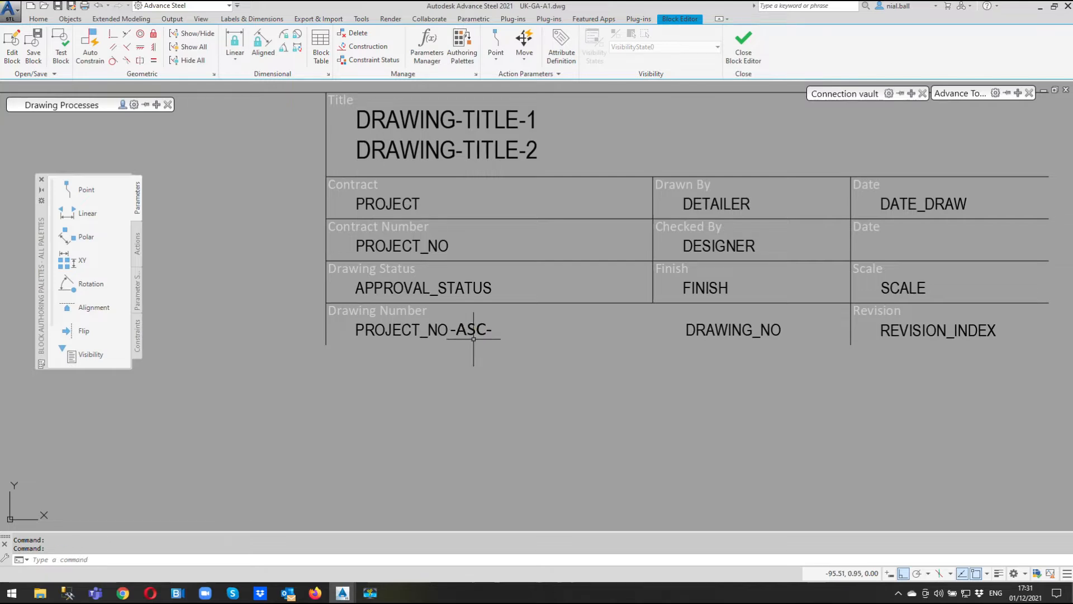
- Draw a horizontal reference line along the baseline of the Drawing Number cell's PROJECT_NO, extending just past the "-ASC-" text
scroll(473, 339, up, 4)
text(l)
key(Return)
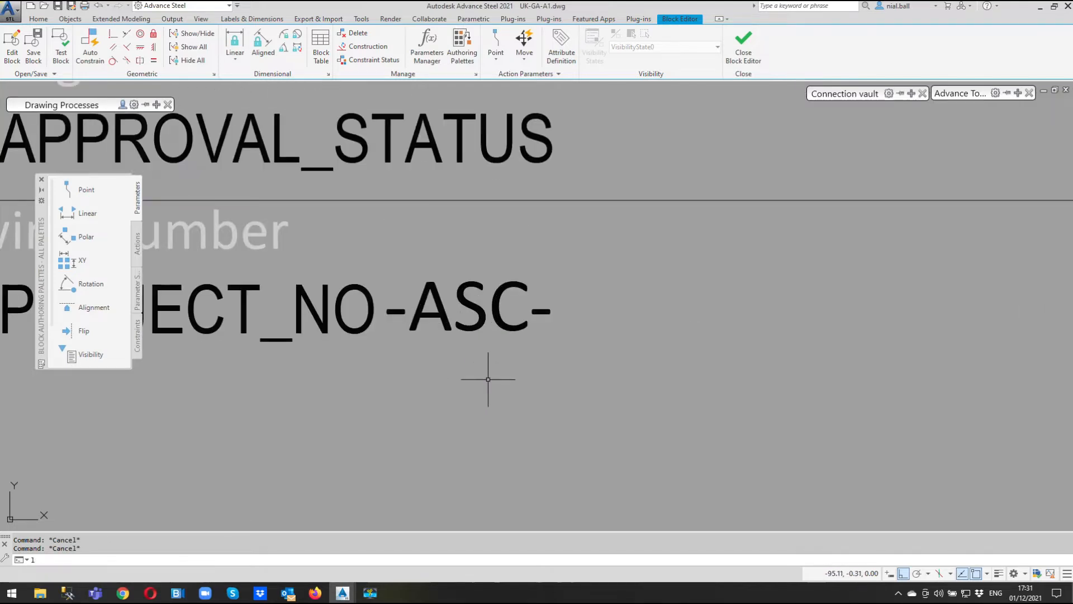
scroll(490, 372, down, 2)
scroll(414, 359, up, 2)
shift+right_click(397, 363)
click(360, 343)
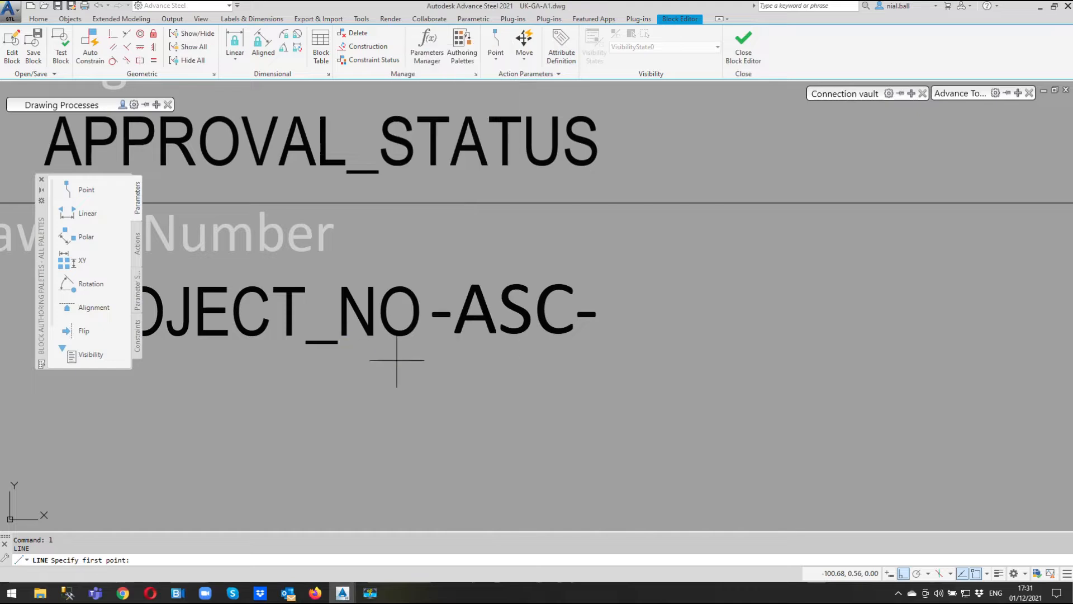
click(339, 335)
click(630, 348)
key(Escape)
- Nudge the "-ASC-" text slightly down and right so it sits on the reference line after PROJECT_NO
click(549, 327)
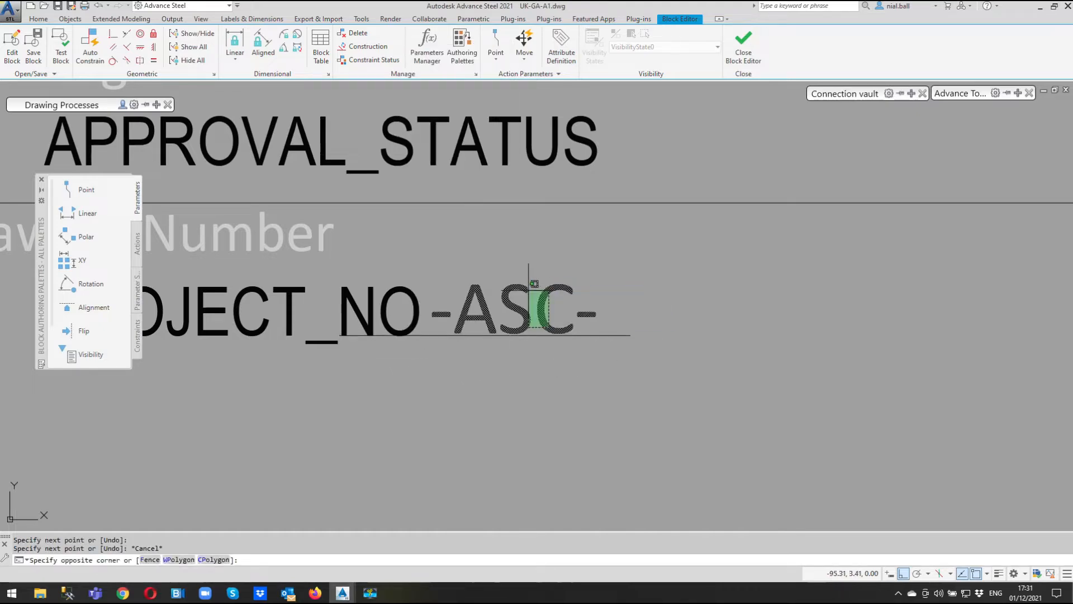
click(527, 266)
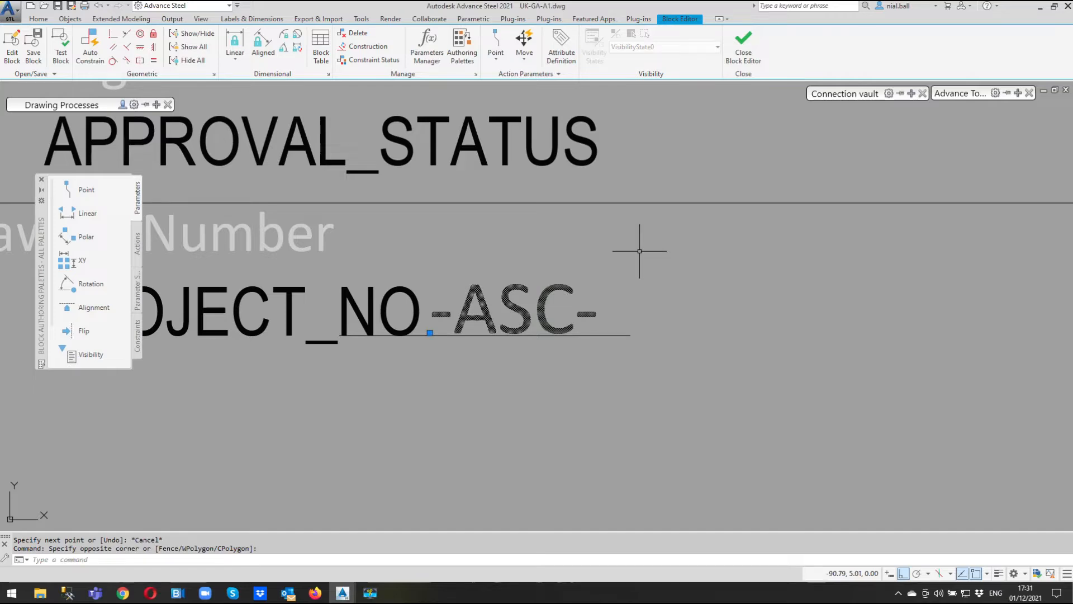
key(ctrl+Down)
key(ctrl+Right)
key(ctrl+Right)
key(ctrl+Right)
key(ctrl+Left)
key(ctrl+Left)
key(ctrl+Left)
key(ctrl+Right)
key(ctrl+Right)
click(717, 328)
key(Escape)
click(620, 325)
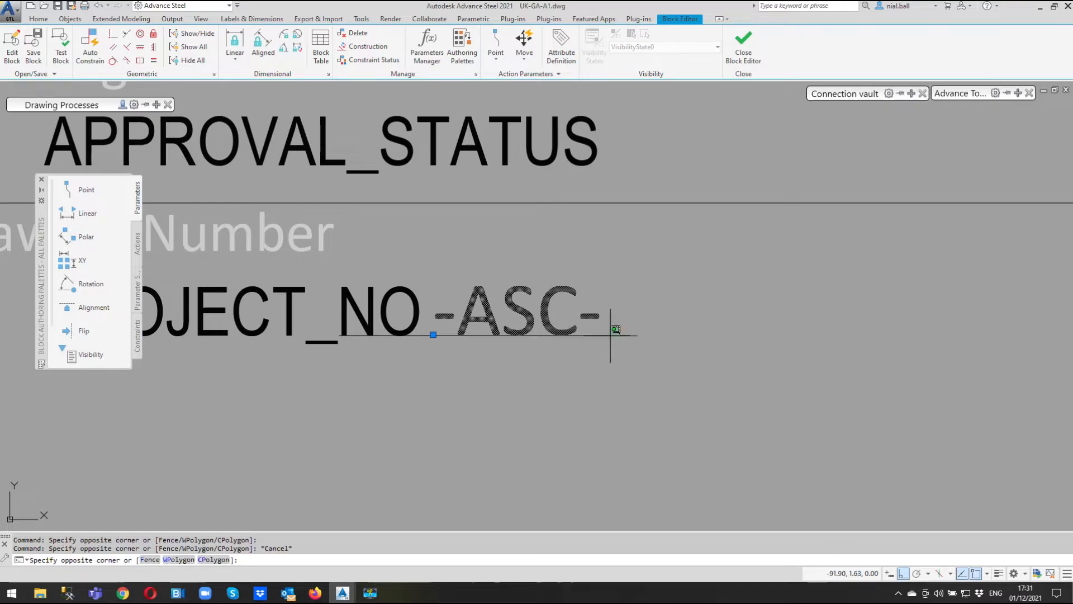
key(Escape)
scroll(514, 371, down, 4)
key(Escape)
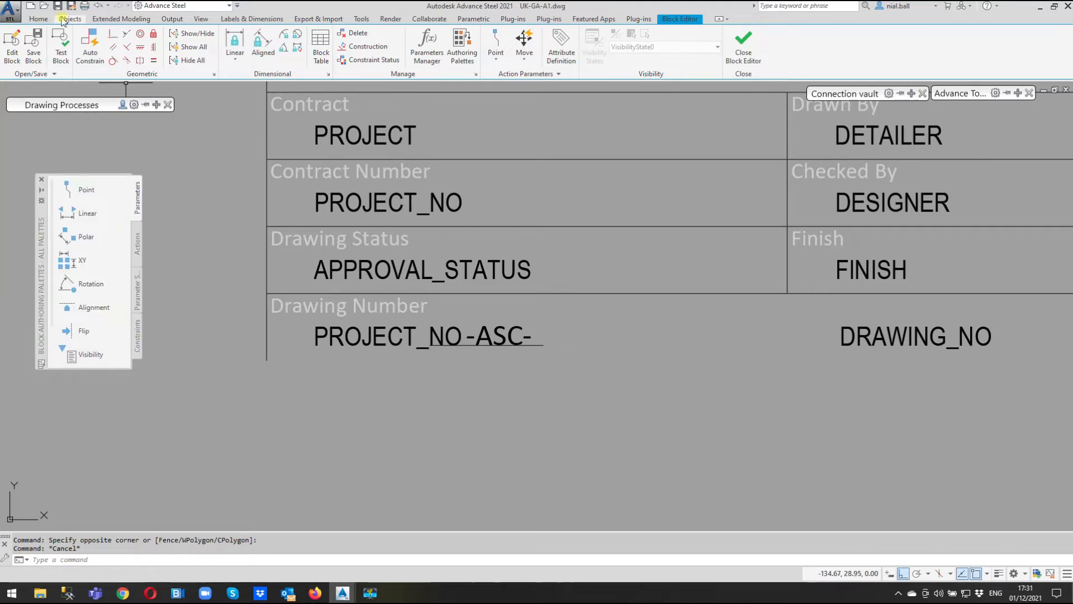
- Switch to TS2-ASC-06-01-DR-X-0001.dwg, open its title block in the Block Editor and examine which attributes form the drawing number
click(39, 19)
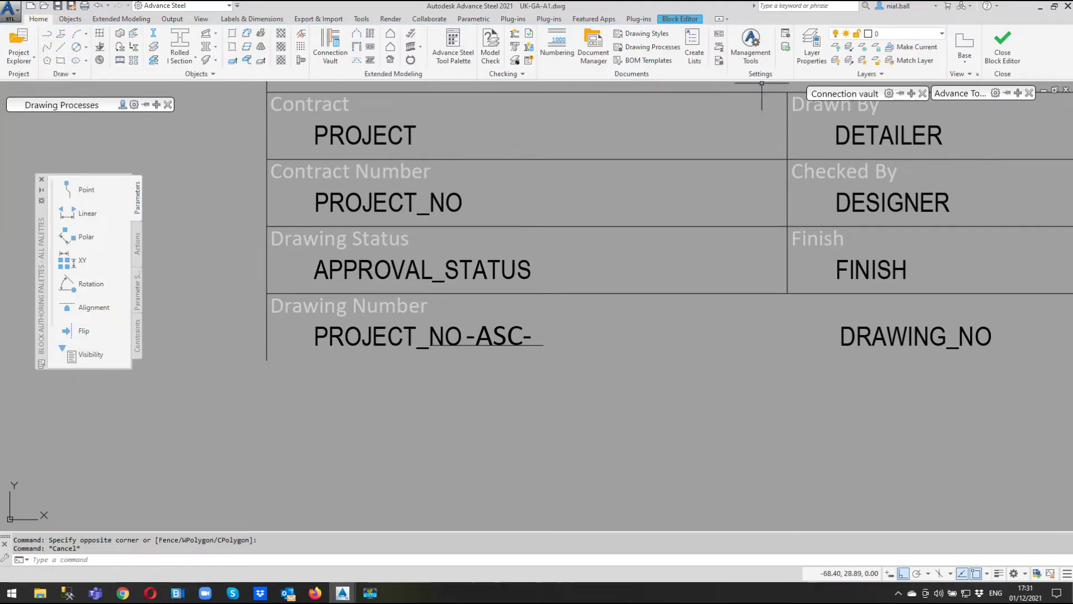
mouse_move(342, 592)
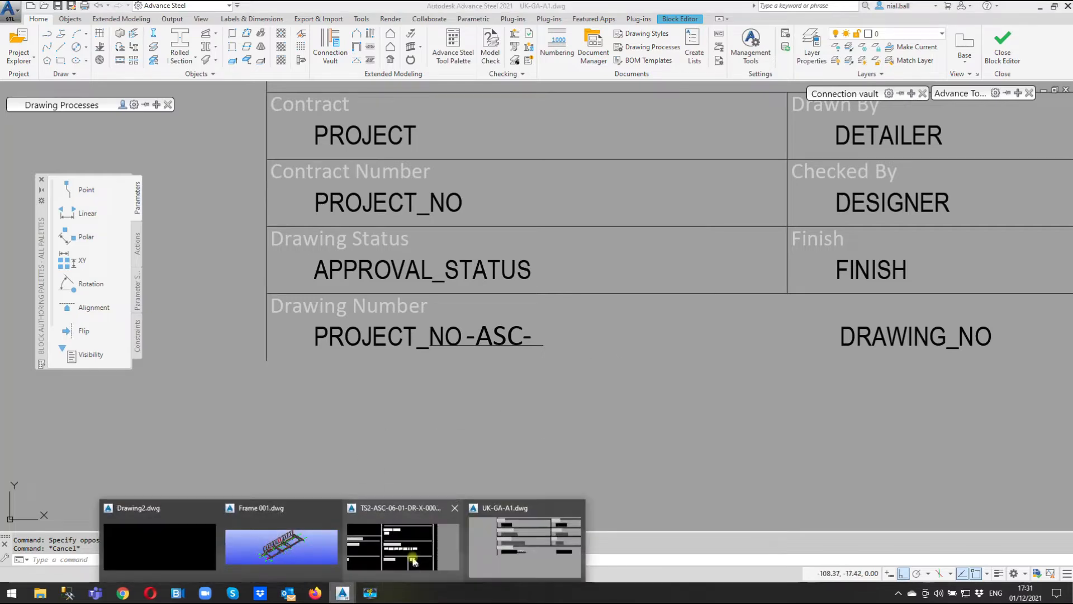
click(411, 533)
click(546, 328)
right_click(501, 244)
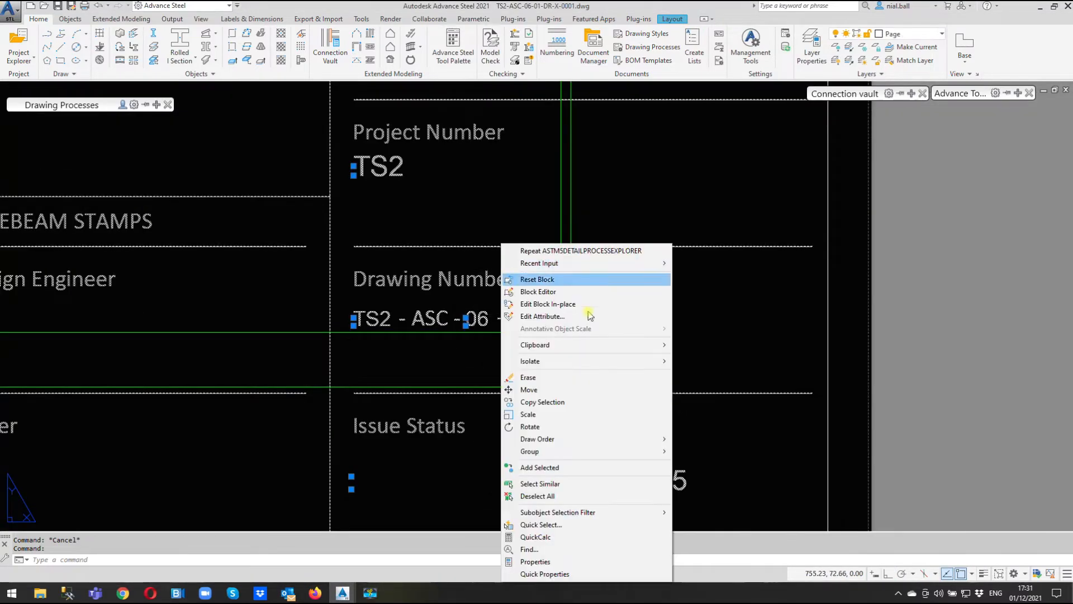
click(558, 292)
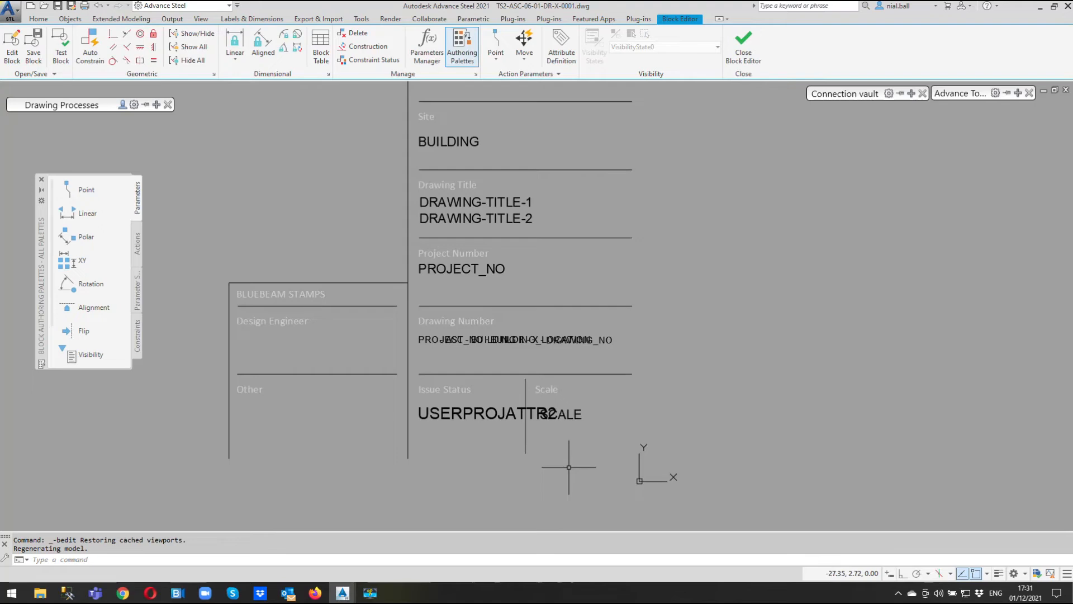
scroll(424, 254, up, 6)
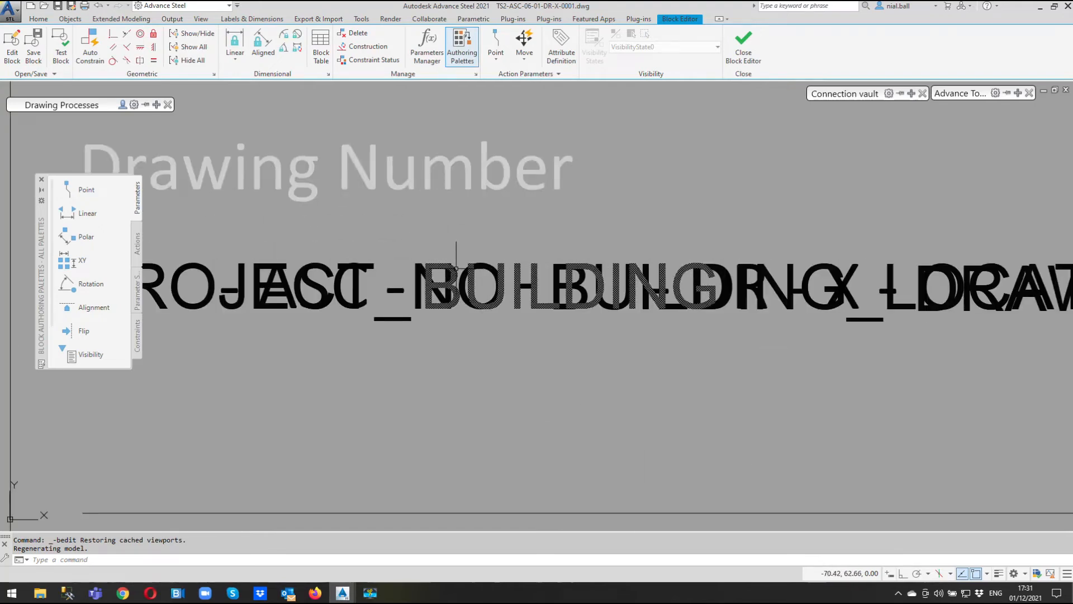
key(Escape)
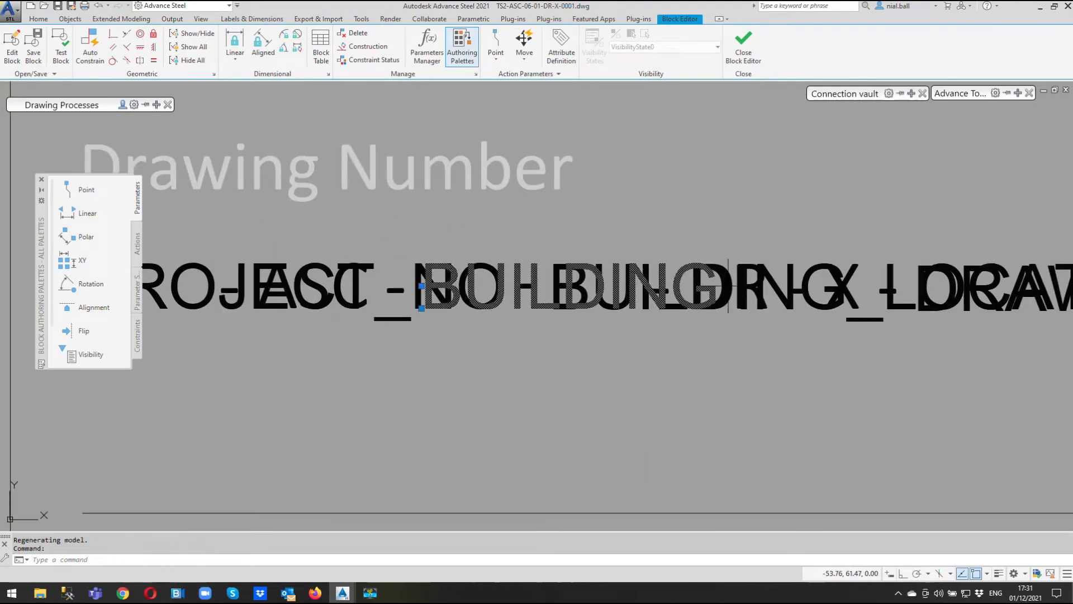
click(891, 269)
key(Escape)
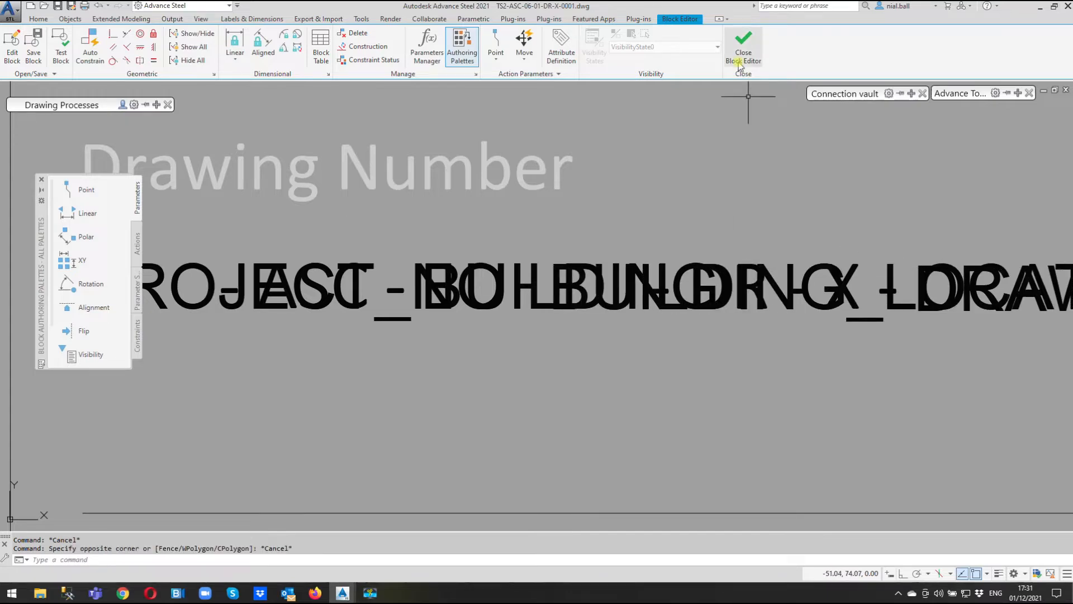
- Close the Block Editor, discarding the changes, and switch back to UK-GA-A1.dwg
click(743, 48)
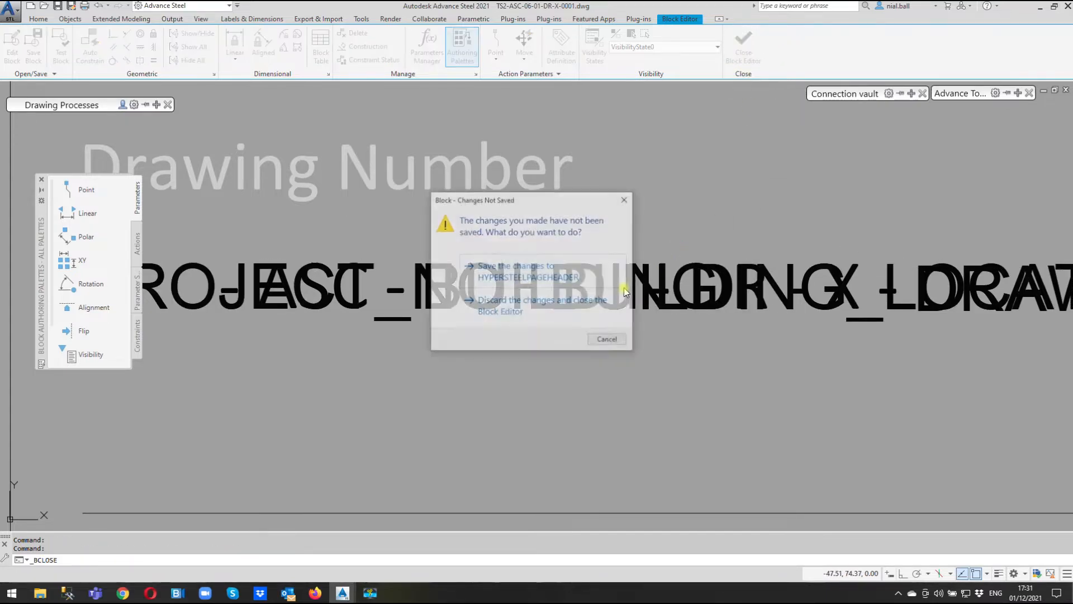
click(611, 338)
click(743, 42)
click(517, 307)
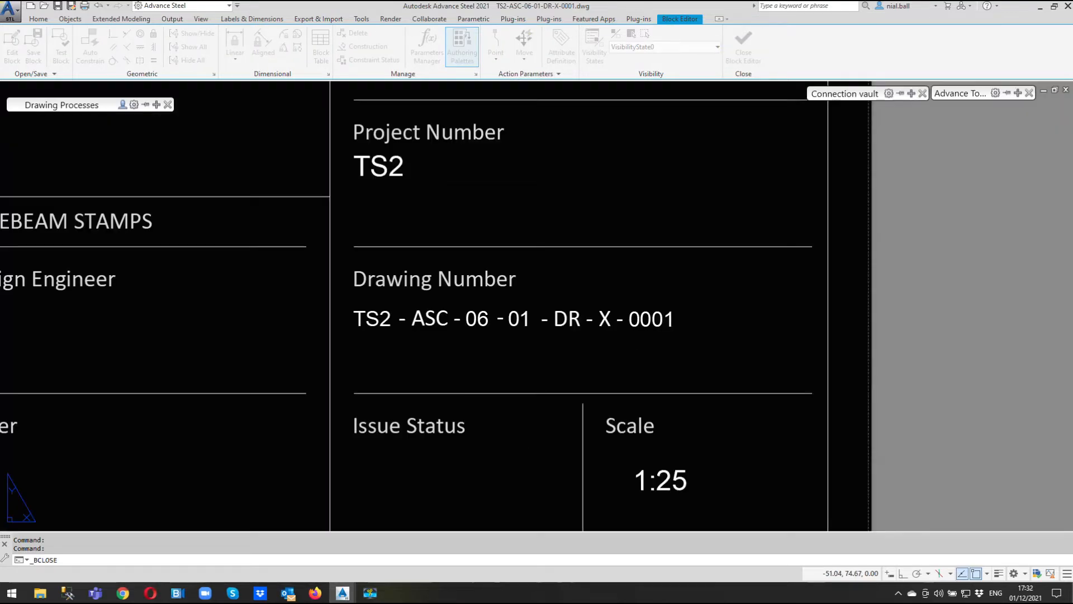
mouse_move(356, 594)
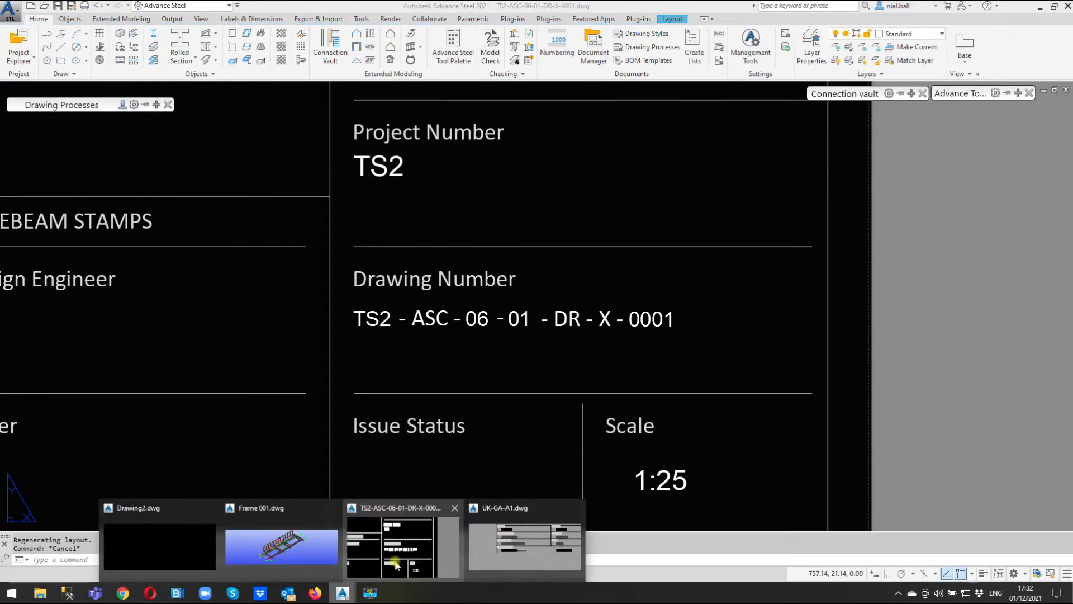
click(523, 539)
key(Escape)
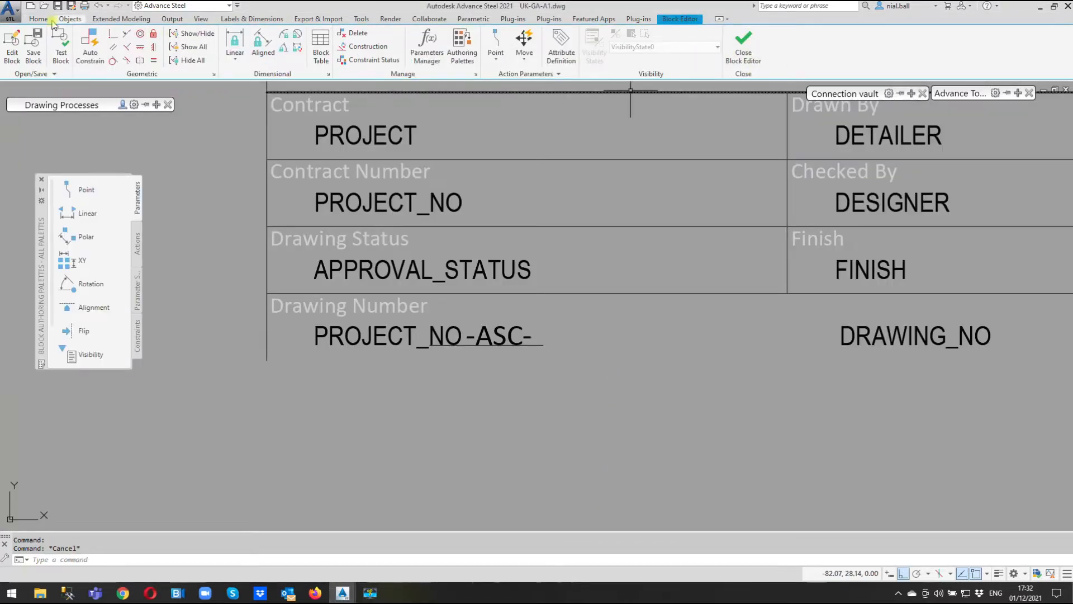
- Open the Project data settings and check the fields available under Project Info 1, Project Info 2 and User attributes
click(43, 20)
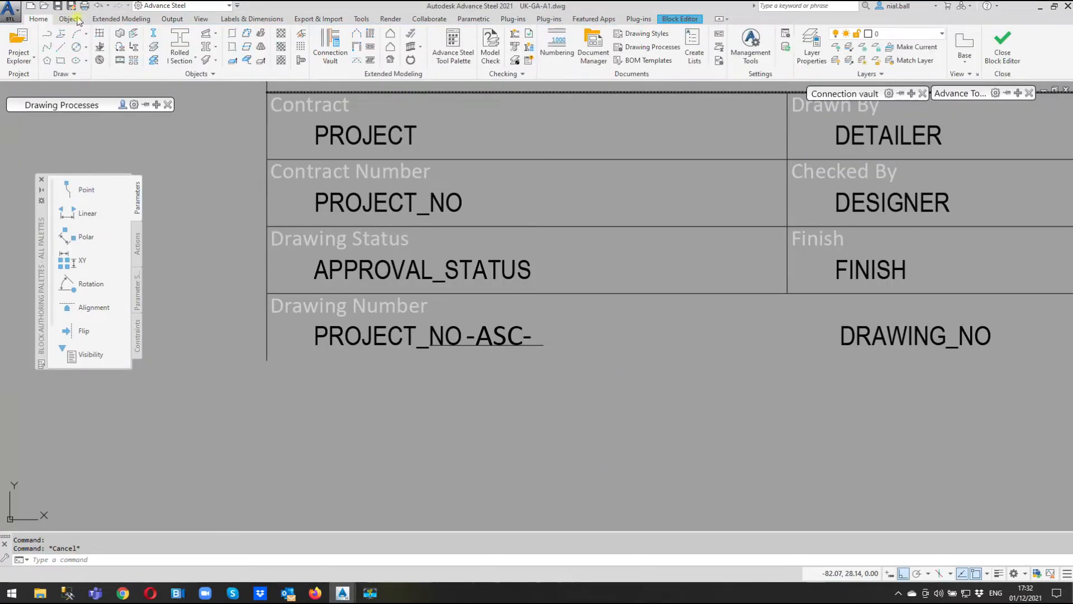
click(786, 34)
click(615, 205)
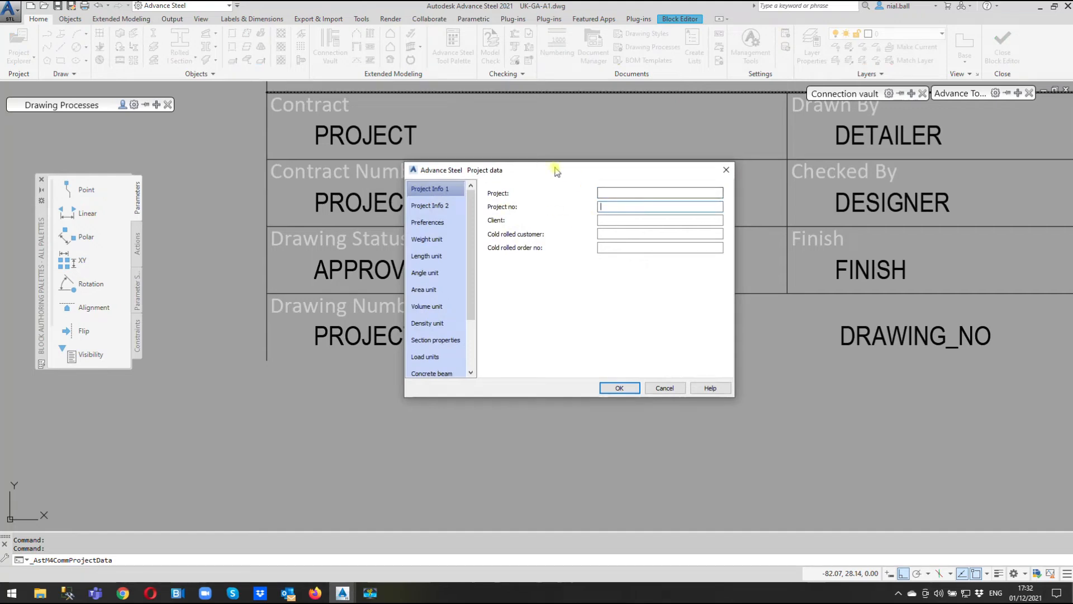
drag(559, 169, 581, 390)
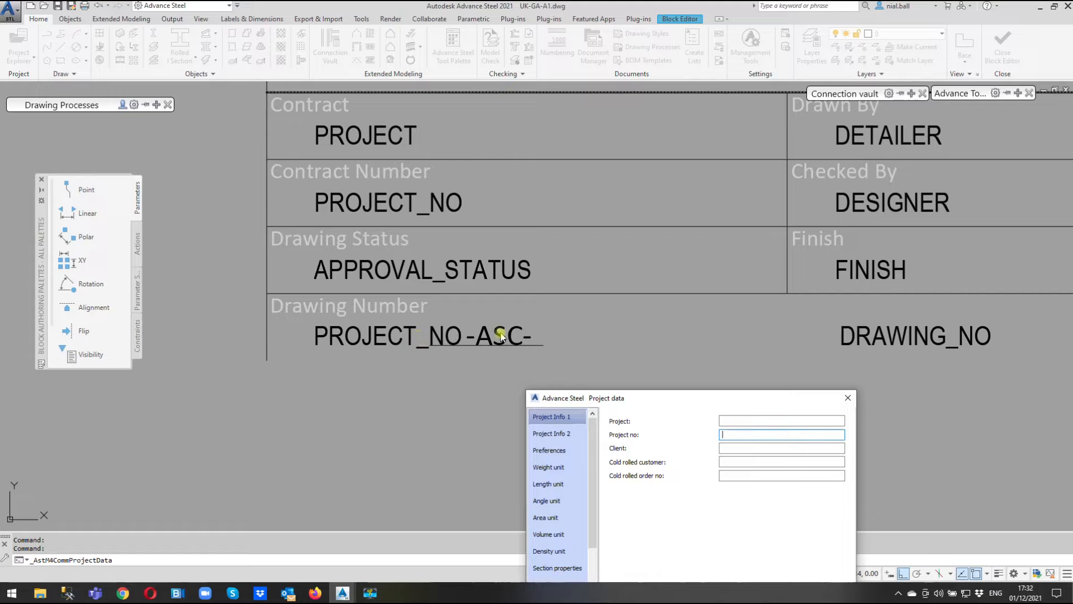
click(569, 435)
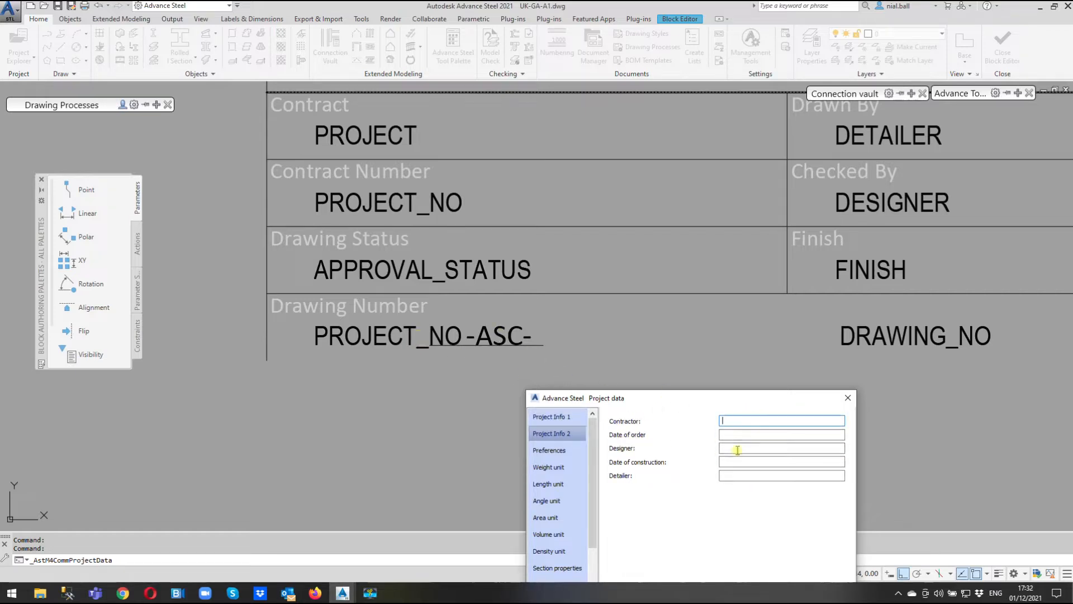
drag(594, 458, 602, 517)
drag(648, 400, 616, 241)
click(520, 422)
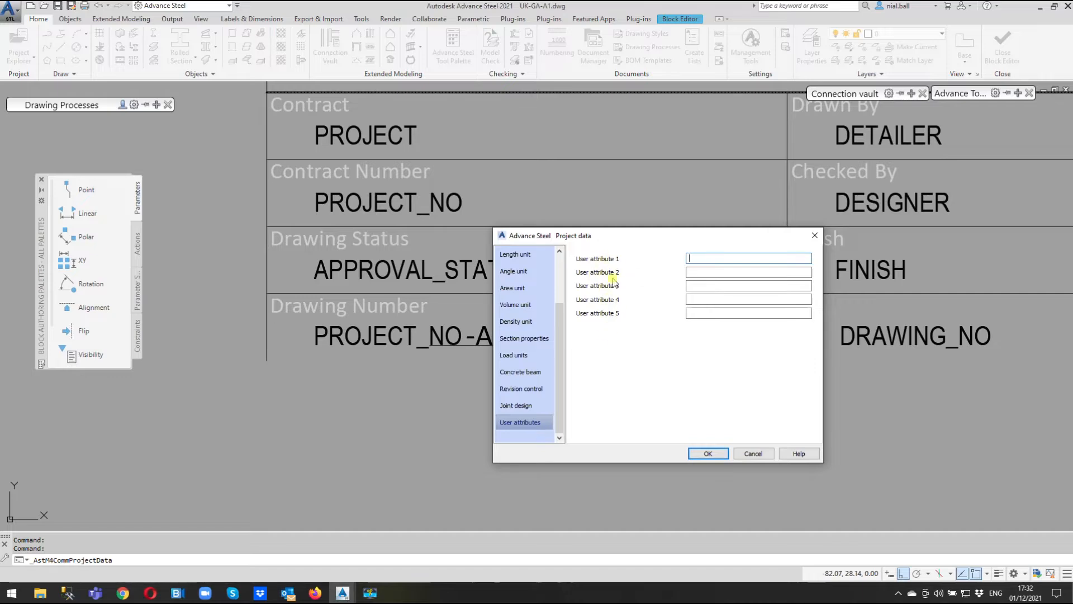
- Compare the Project Info 1 fields with the User attributes fields as possible sources for the next drawing number parts
drag(561, 331, 553, 270)
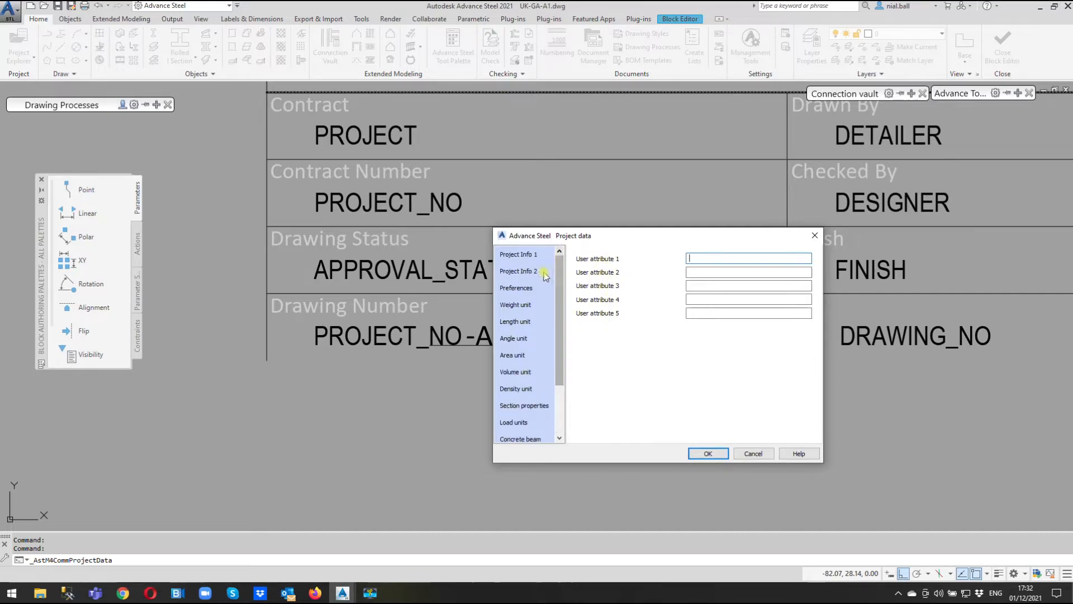
click(526, 258)
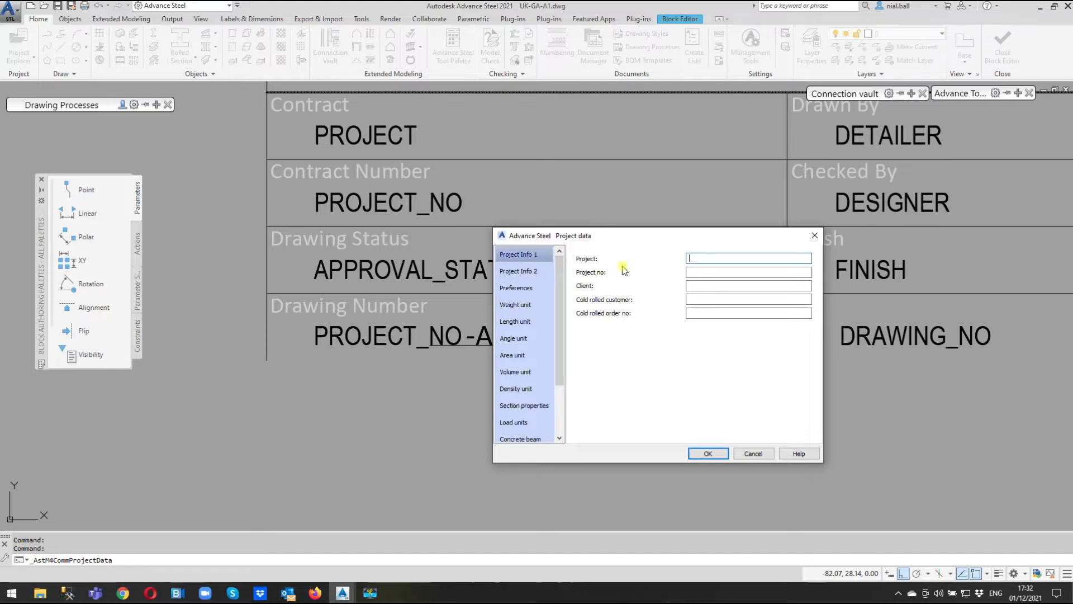
drag(612, 242, 536, 255)
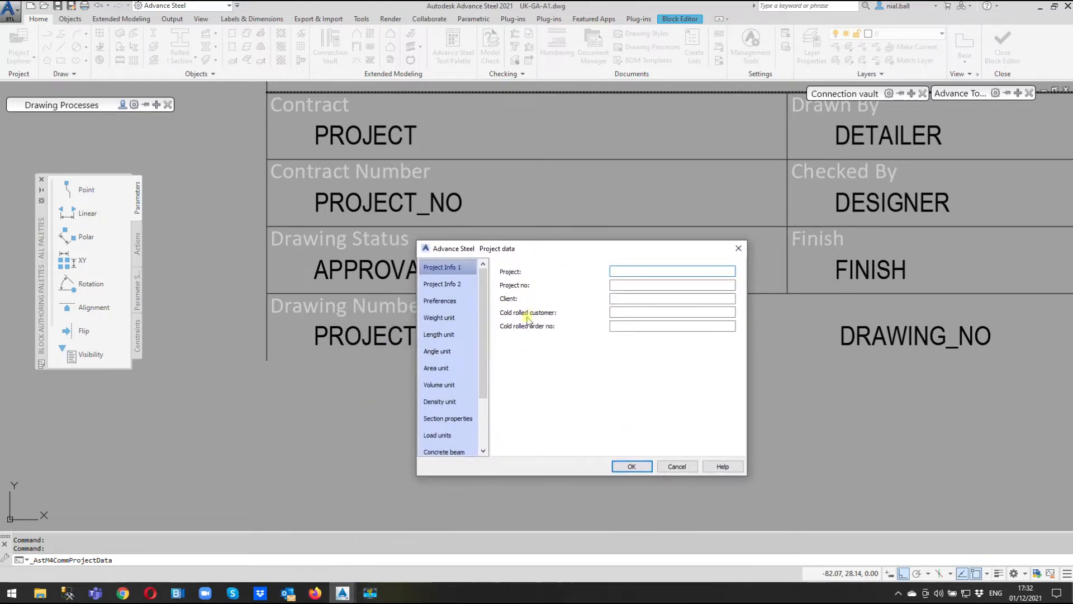
click(617, 311)
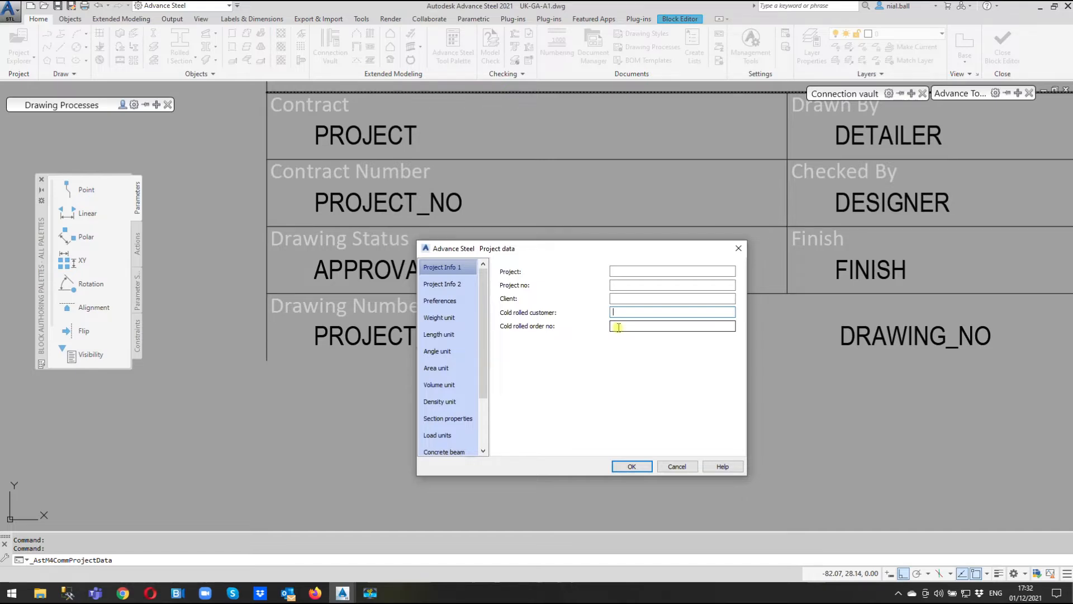
drag(567, 255, 521, 263)
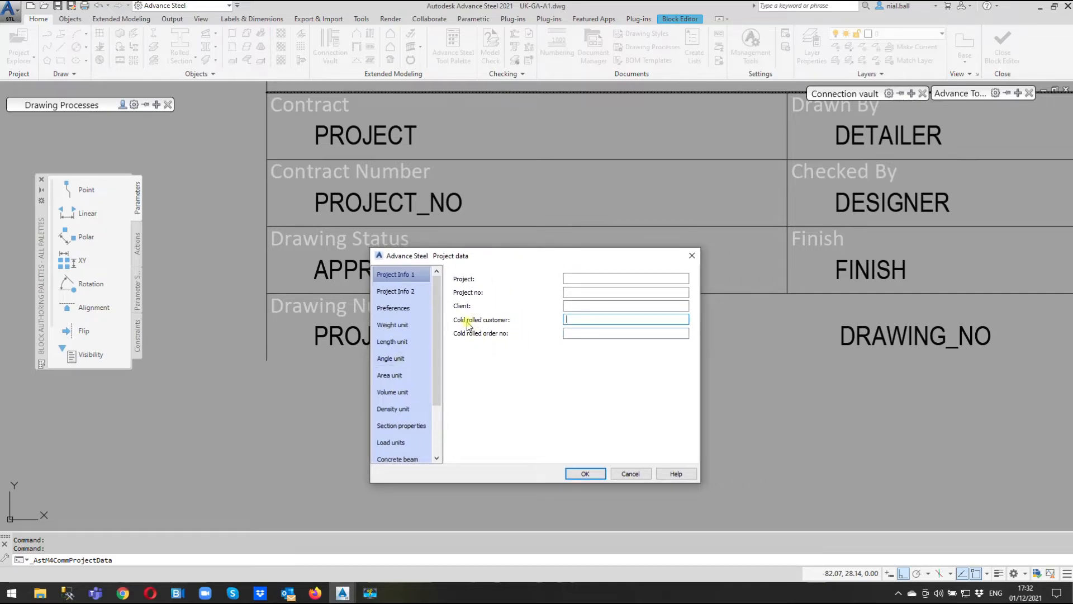
scroll(402, 391, down, 2)
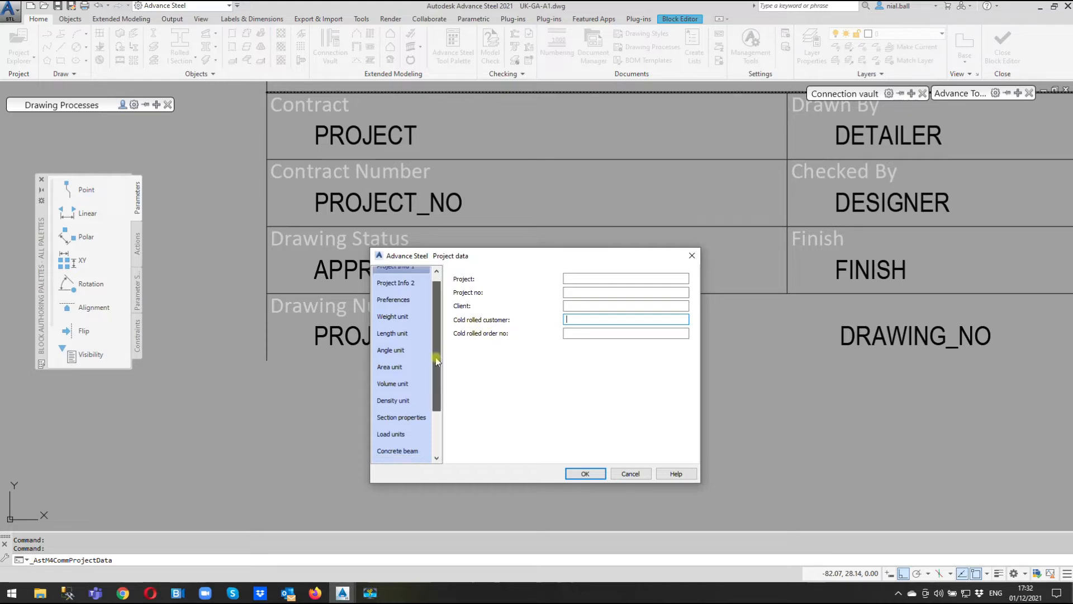
click(413, 442)
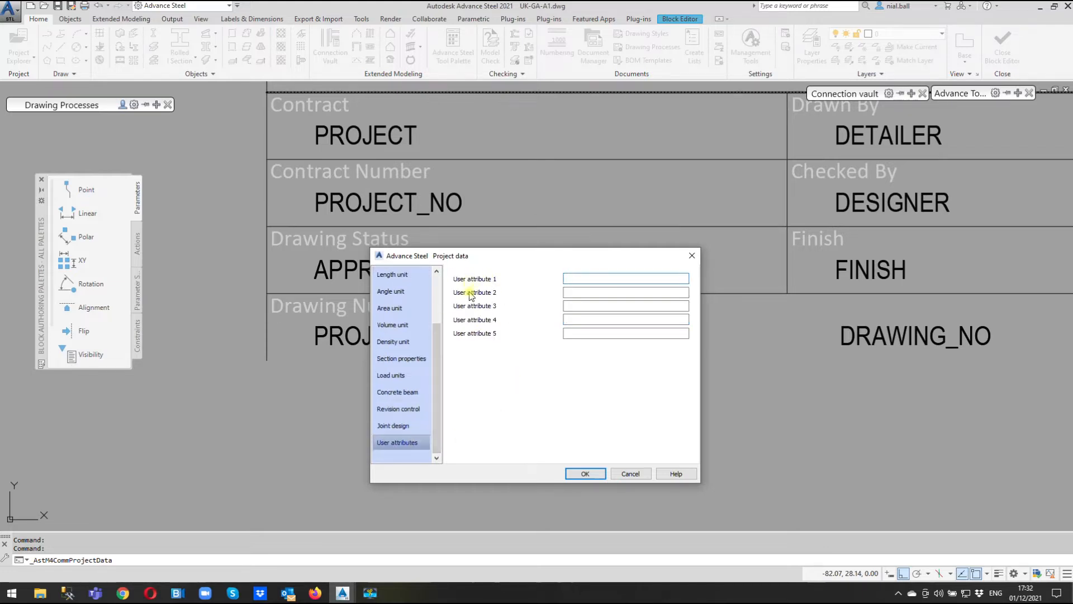
- Compare the User attributes fields with the Project Info 1 fields in the Project data, then close it without saving
mouse_move(524, 263)
mouse_down()
mouse_move(743, 207)
mouse_move(497, 99)
mouse_up()
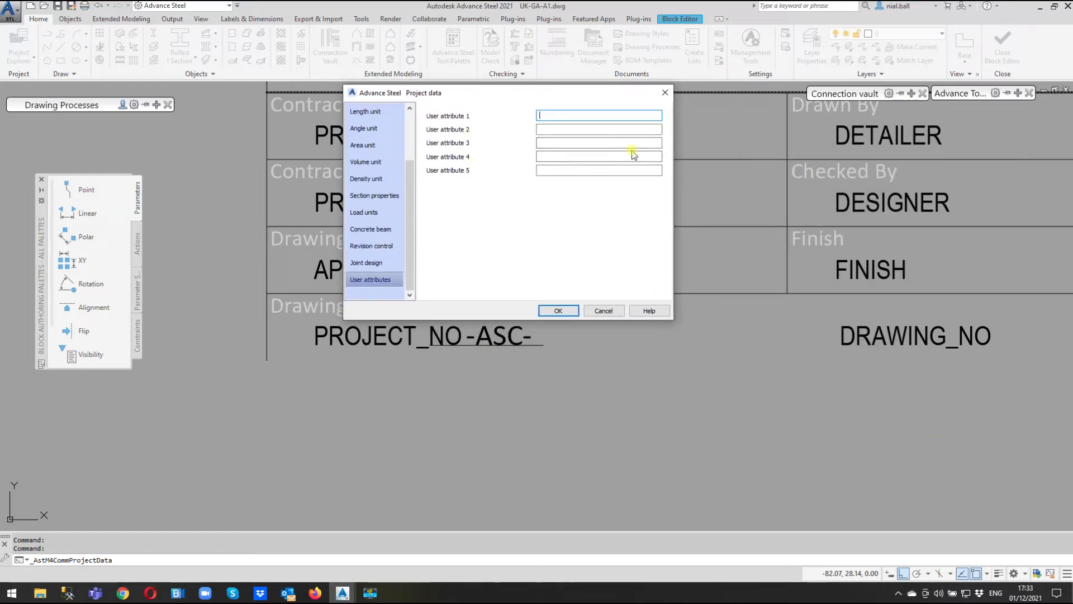
click(549, 129)
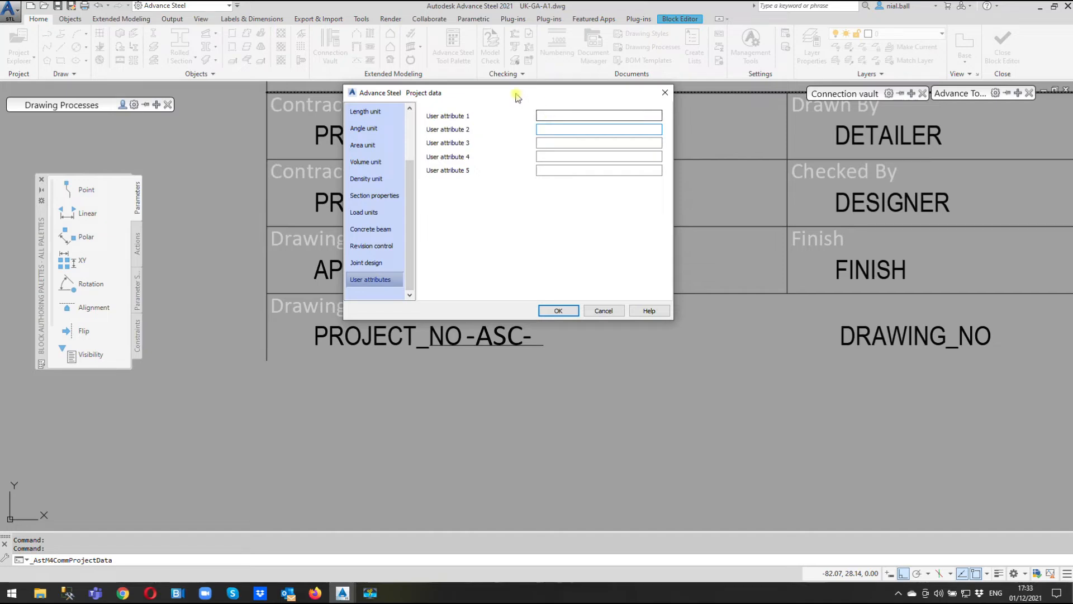
drag(515, 96, 453, 138)
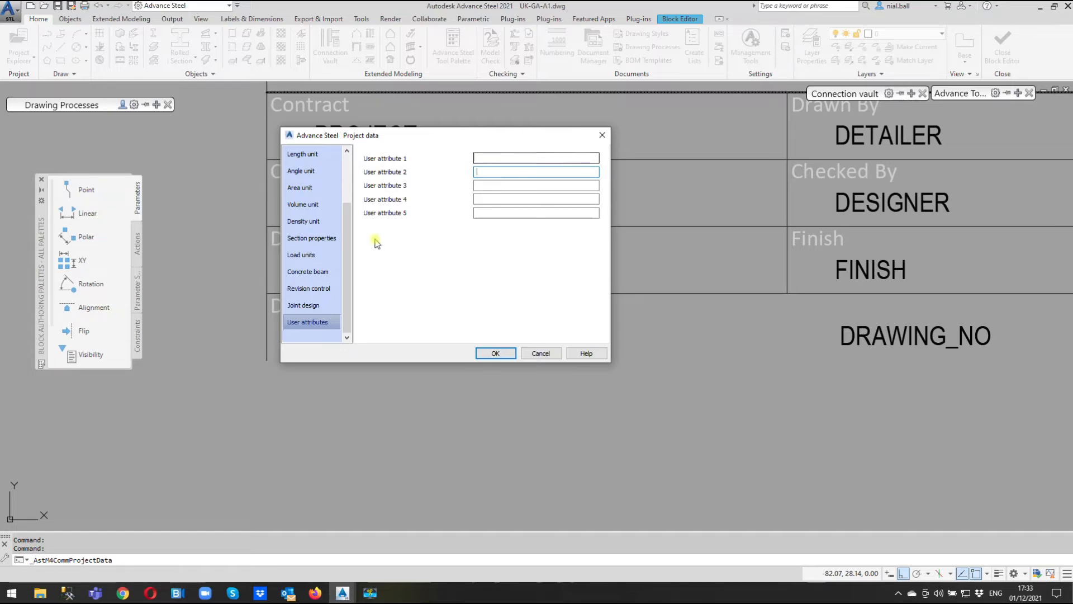
scroll(348, 291, up, 5)
click(306, 154)
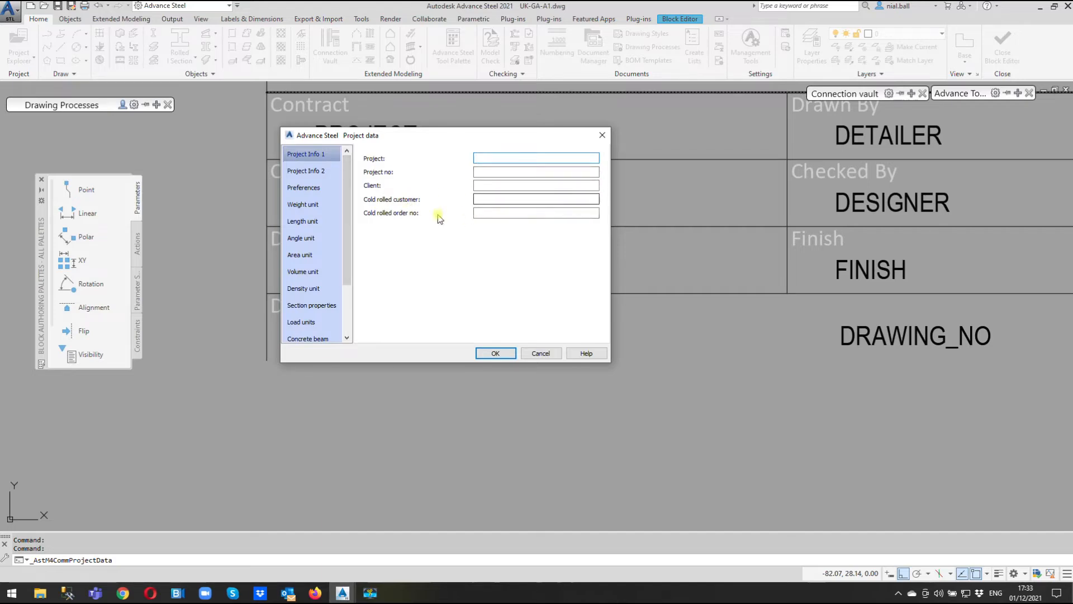
drag(492, 134, 567, 340)
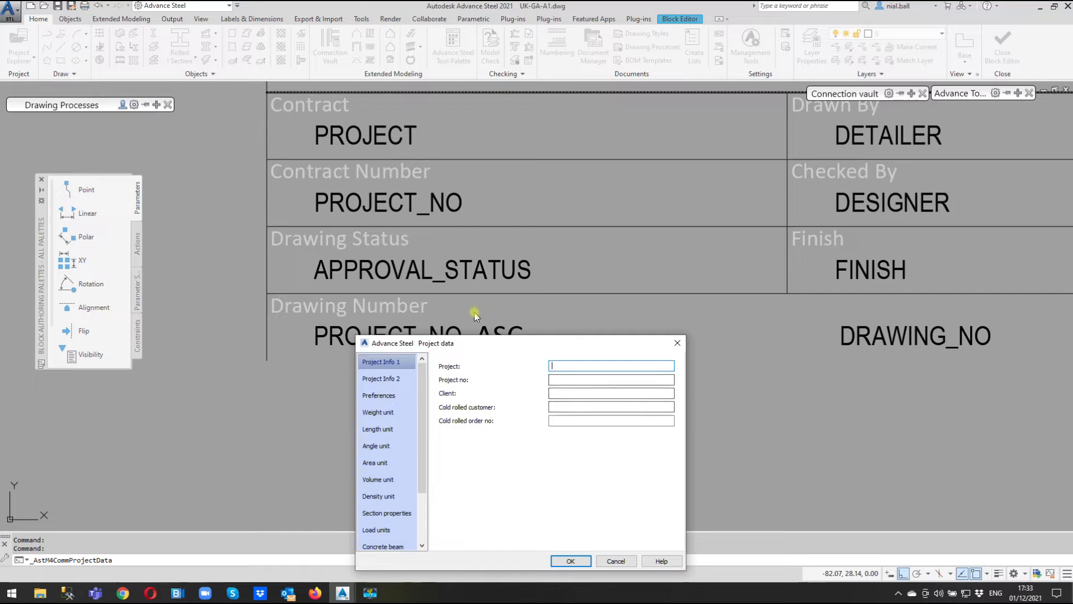
click(614, 560)
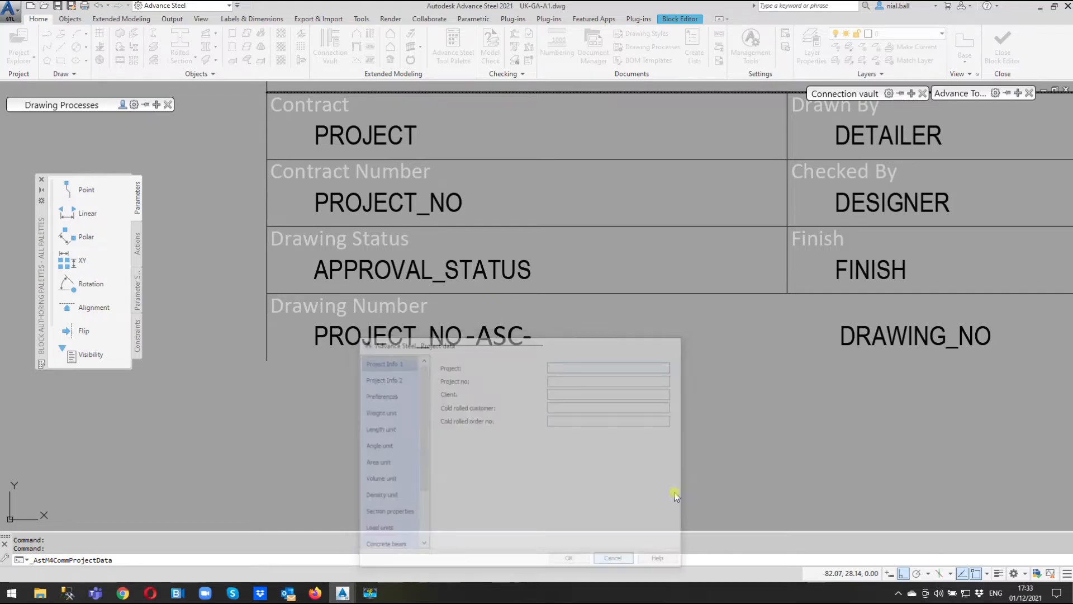
- Copy the PROJECT_NO attribute of the Drawing Number field horizontally by about 23 units, directly after the -ASC- text
right_click(427, 304)
click(441, 387)
click(559, 406)
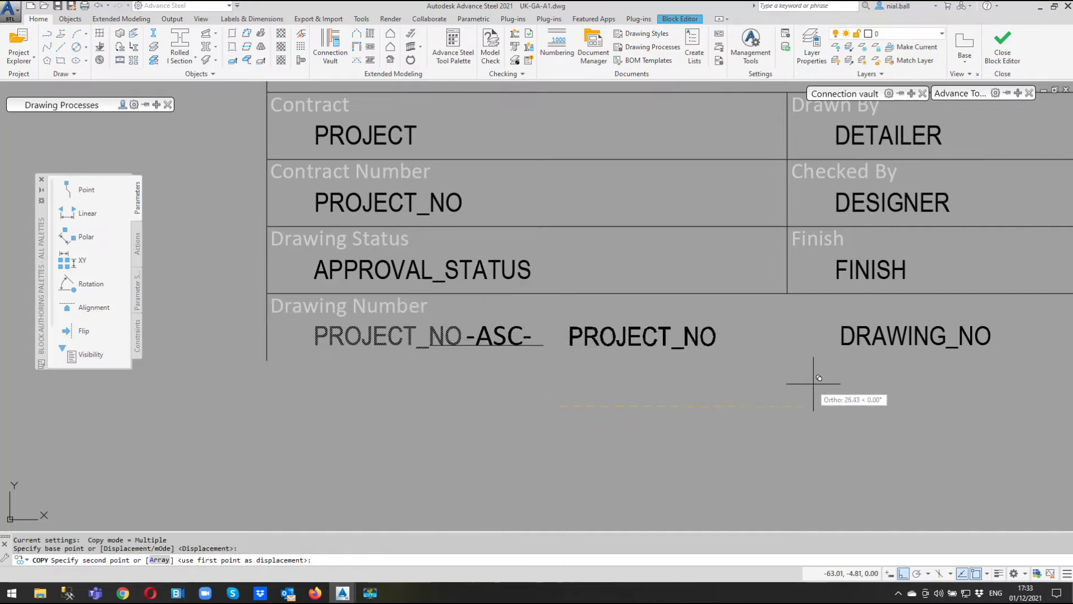
click(782, 381)
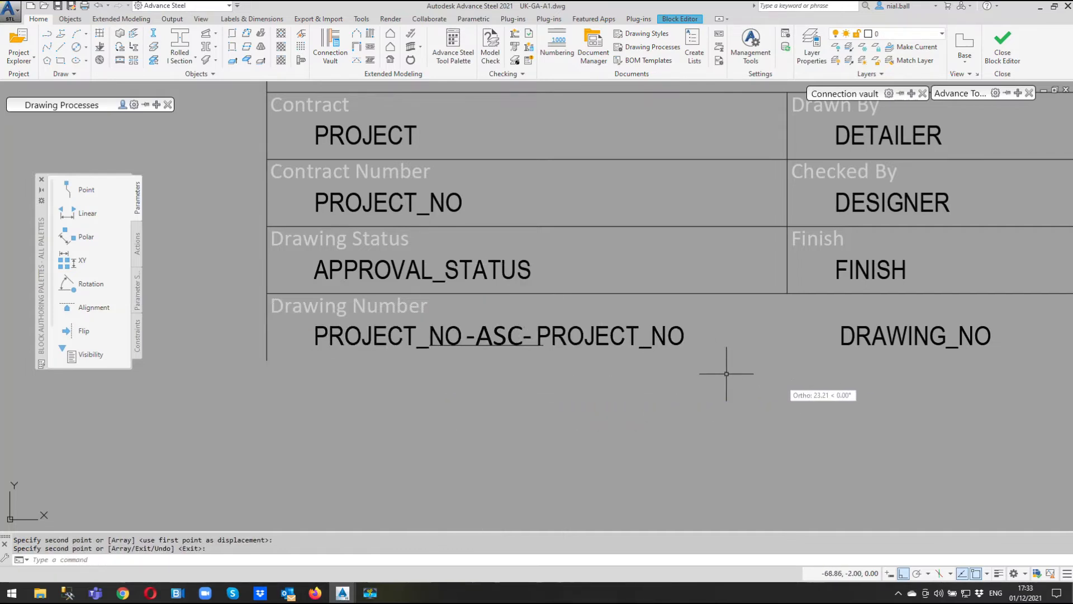
key(Escape)
- Set the copied PROJECT_NO attribute's tag to BUILDING and its prompt to Volume
double_click(599, 329)
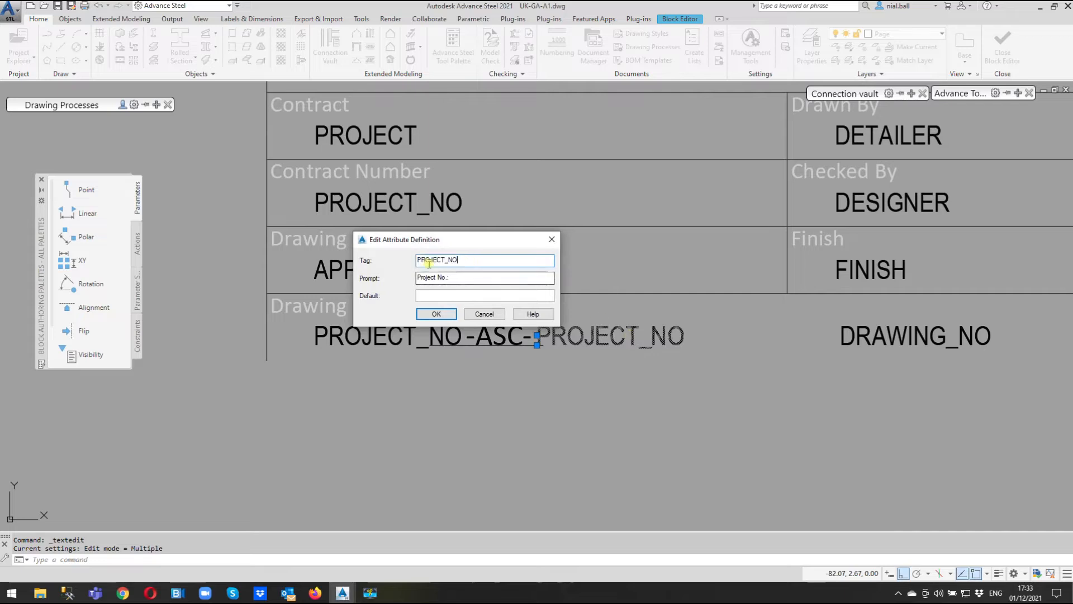
text(BUILDING)
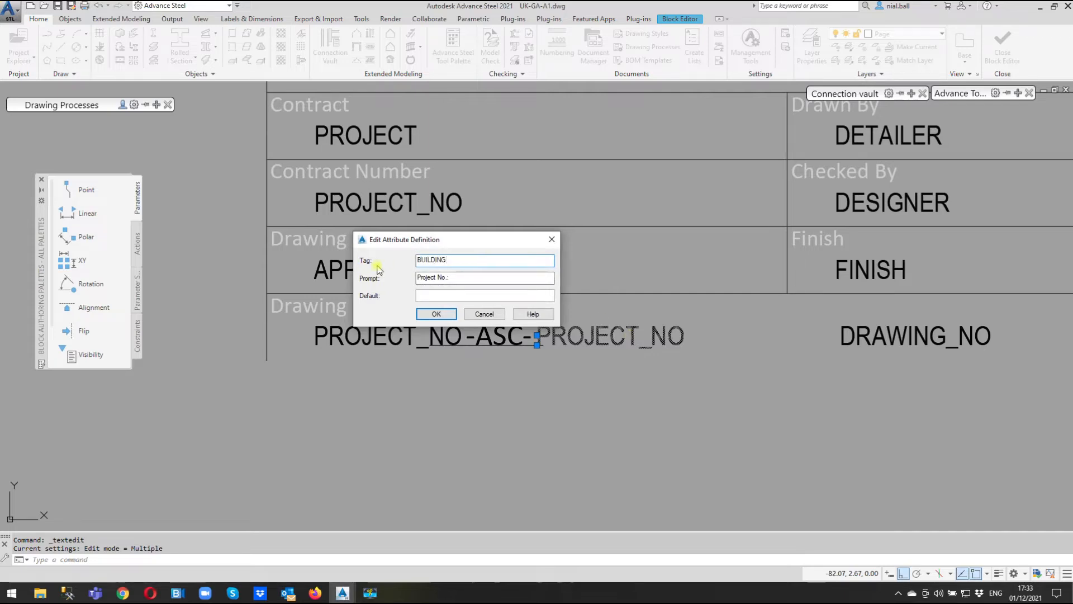
drag(446, 278, 414, 281)
text(Vol)
text(ume)
key(Delete)
click(438, 314)
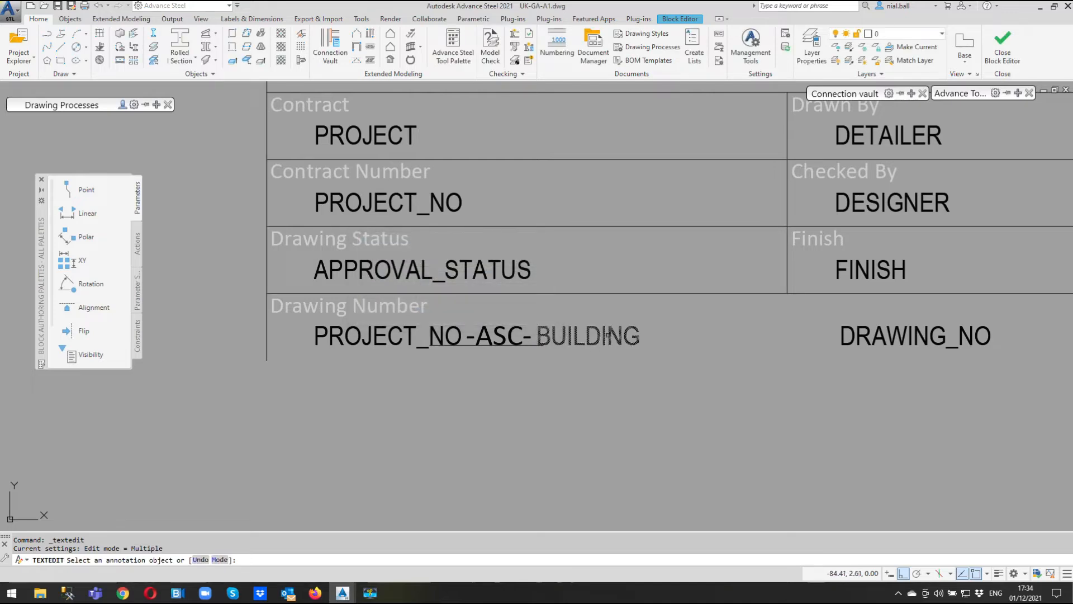
key(Return)
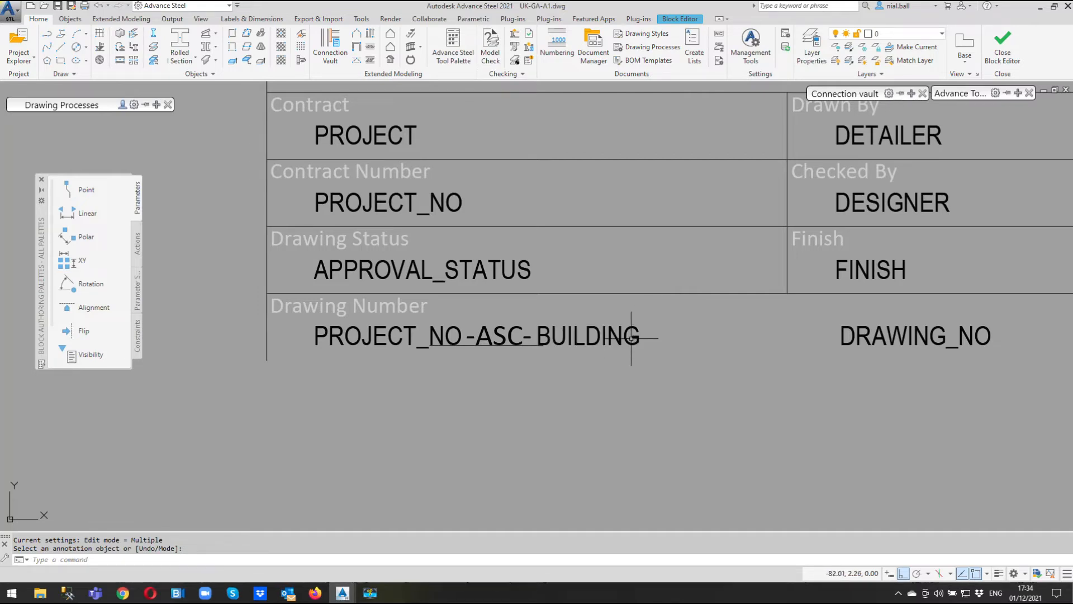
key(Escape)
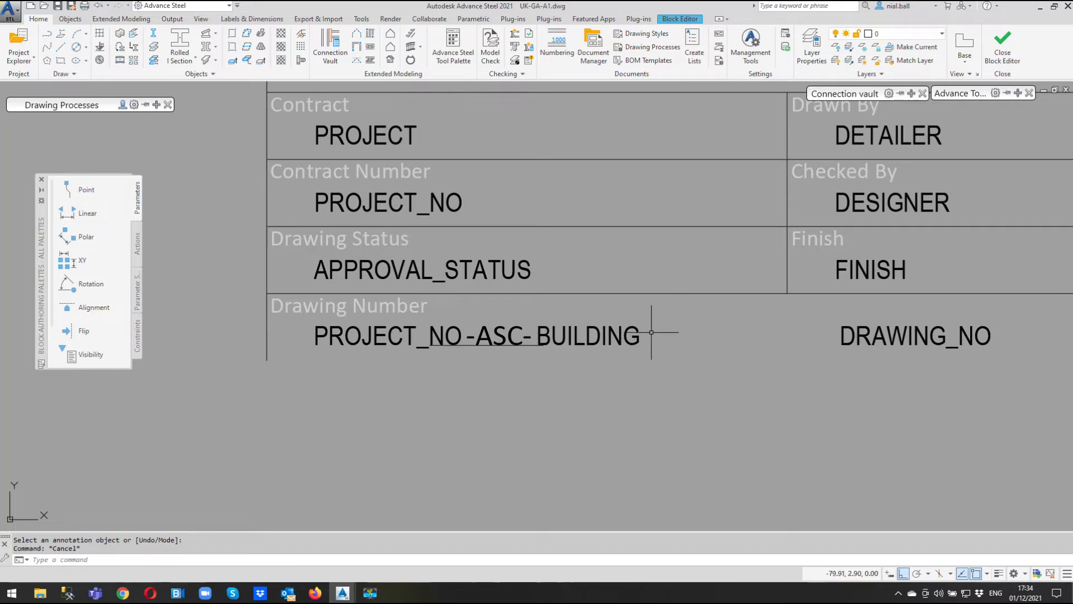
- Copy the -ASC- text horizontally to just after the BUILDING attribute in the Drawing Number field
click(478, 338)
right_click(542, 265)
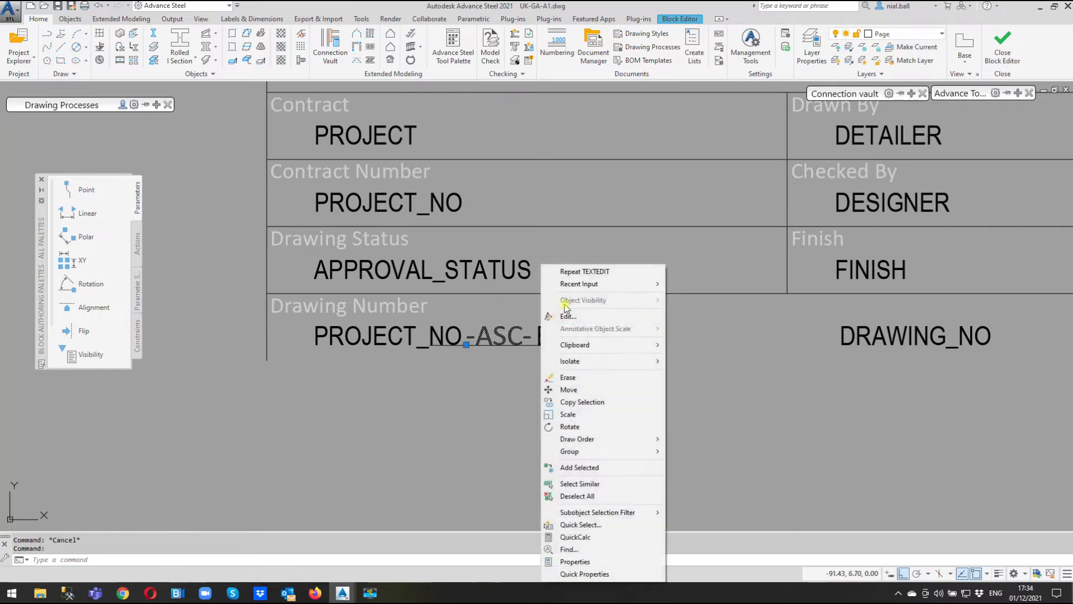
click(582, 402)
click(534, 387)
click(715, 381)
key(Escape)
- Shorten the copied -ASC- text after BUILDING to a single dash
double_click(681, 338)
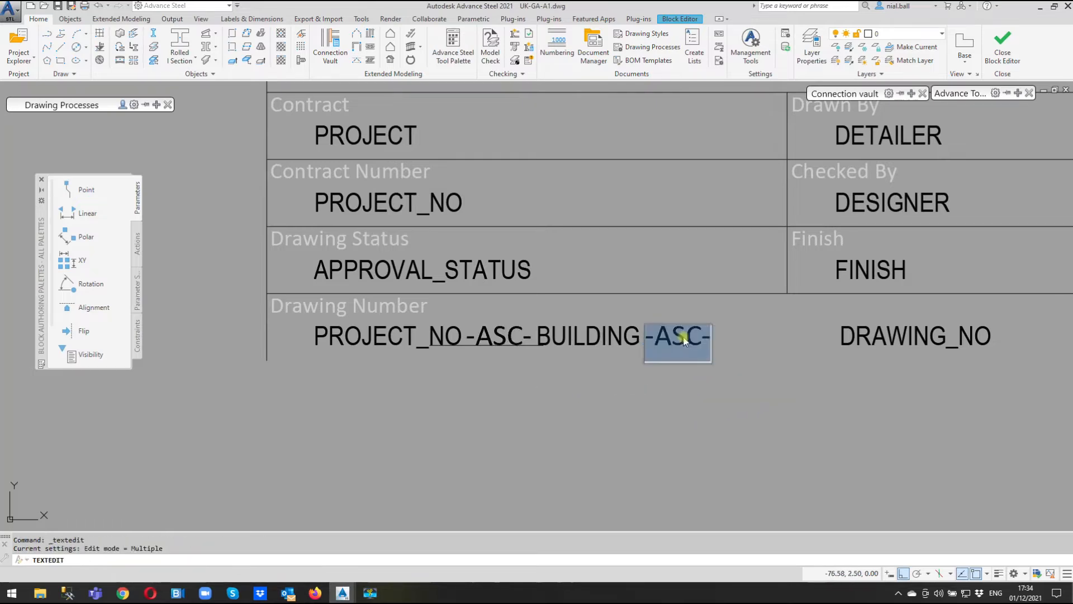
click(709, 338)
key(BackSpace)
key(BackSpace)
key(BackSpace)
key(BackSpace)
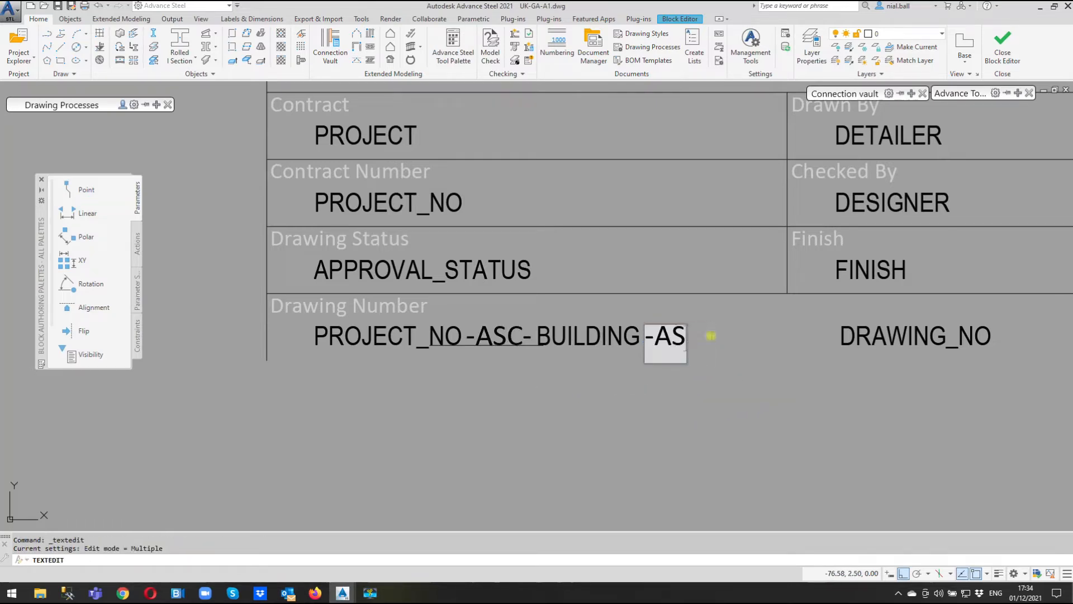
click(678, 411)
key(Escape)
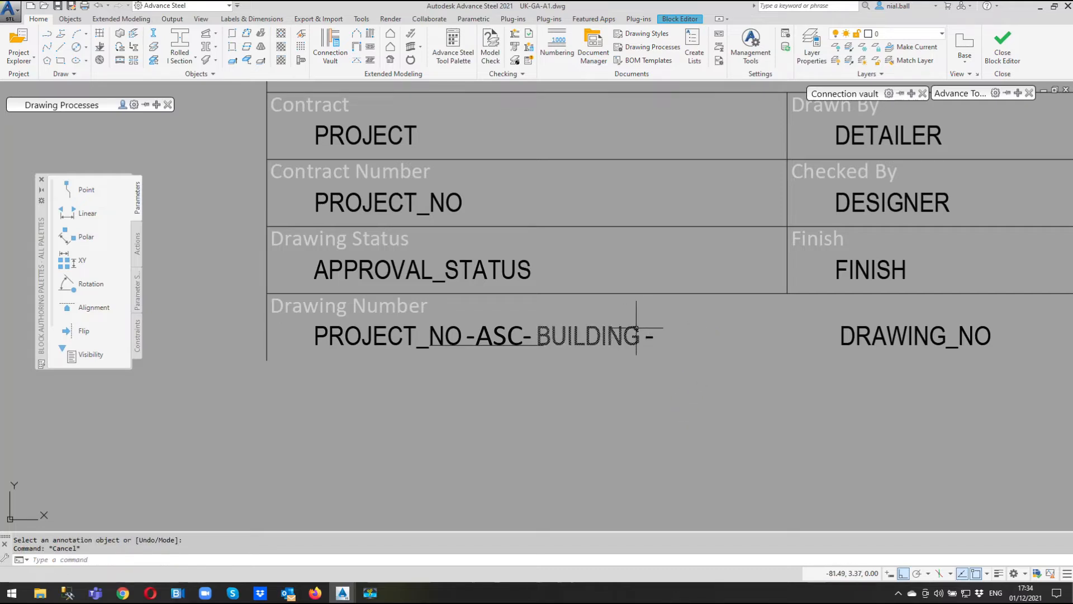
- Copy the BUILDING attribute horizontally to just after the single dash in the Drawing Number field
right_click(692, 265)
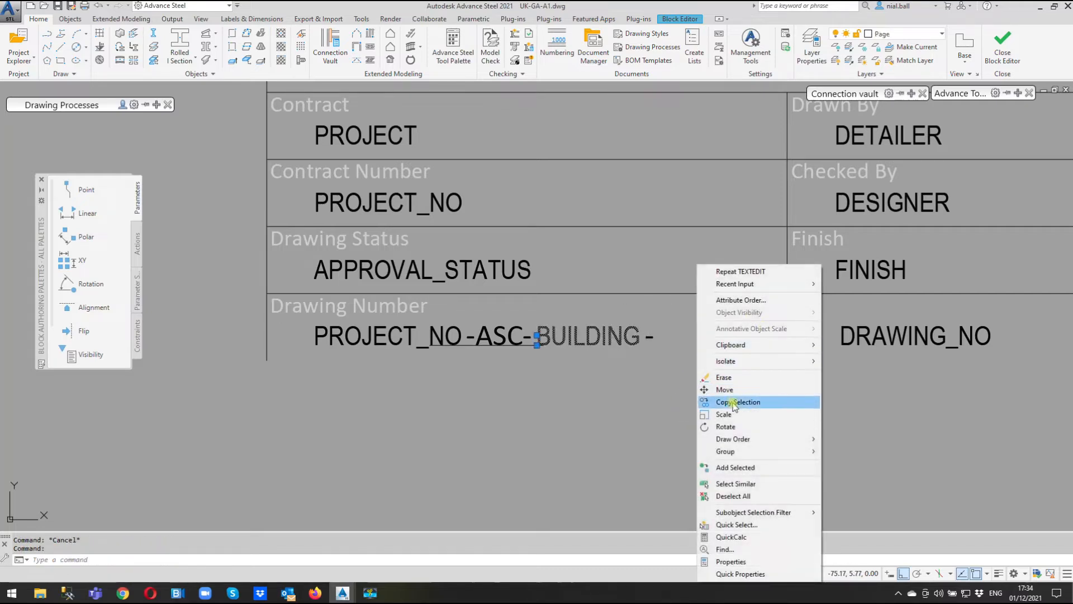
click(727, 400)
click(676, 400)
click(788, 380)
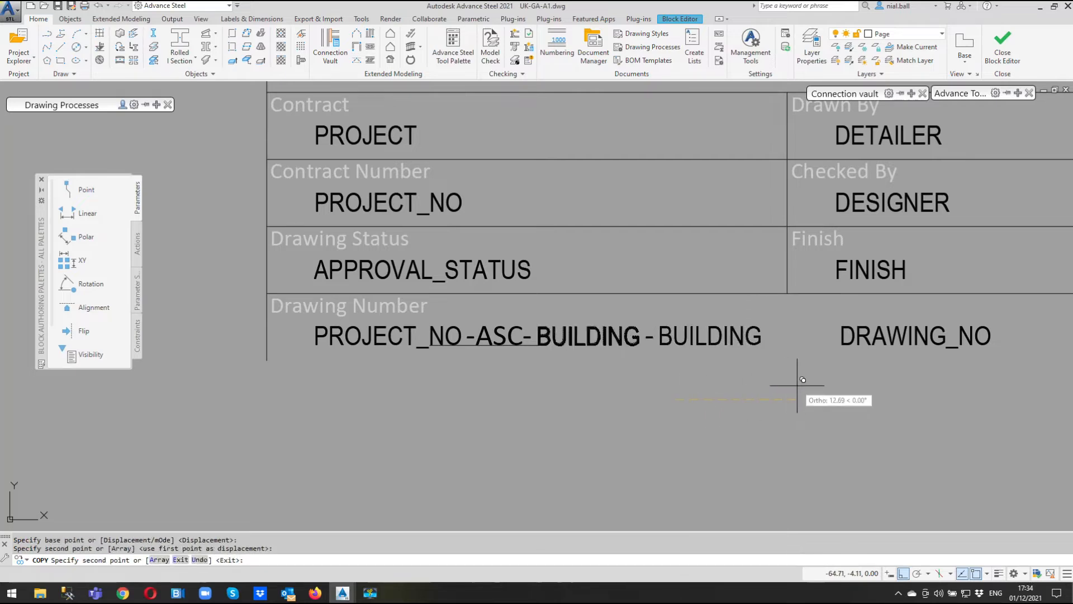
key(Escape)
- Set the second BUILDING attribute's tag to BUILDING_LOCATION and its prompt to Level
double_click(721, 337)
click(460, 259)
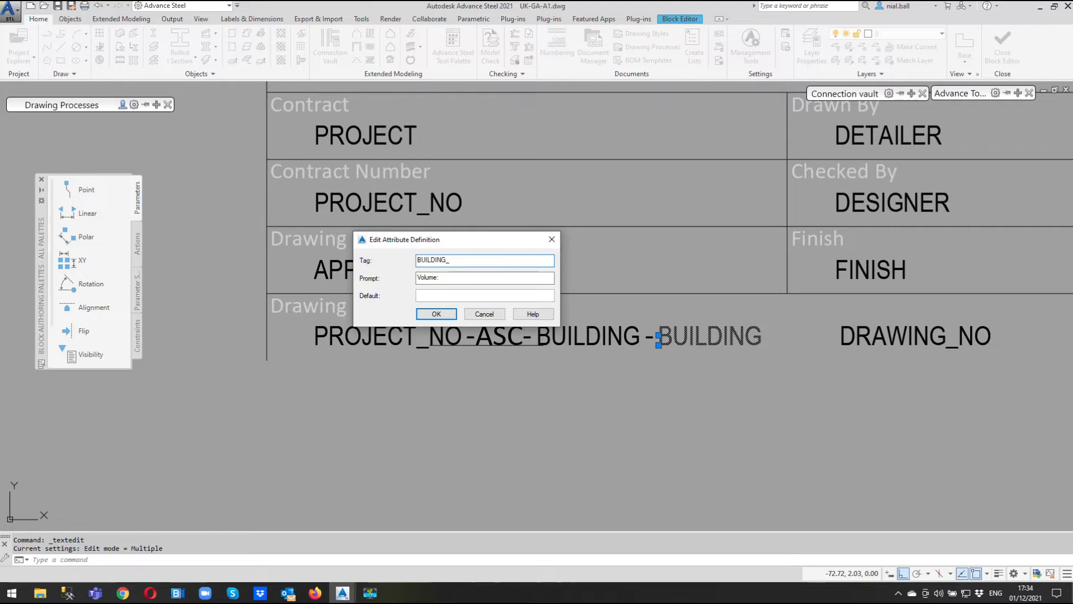
text(_LOCATION)
click(436, 278)
drag(437, 277, 399, 274)
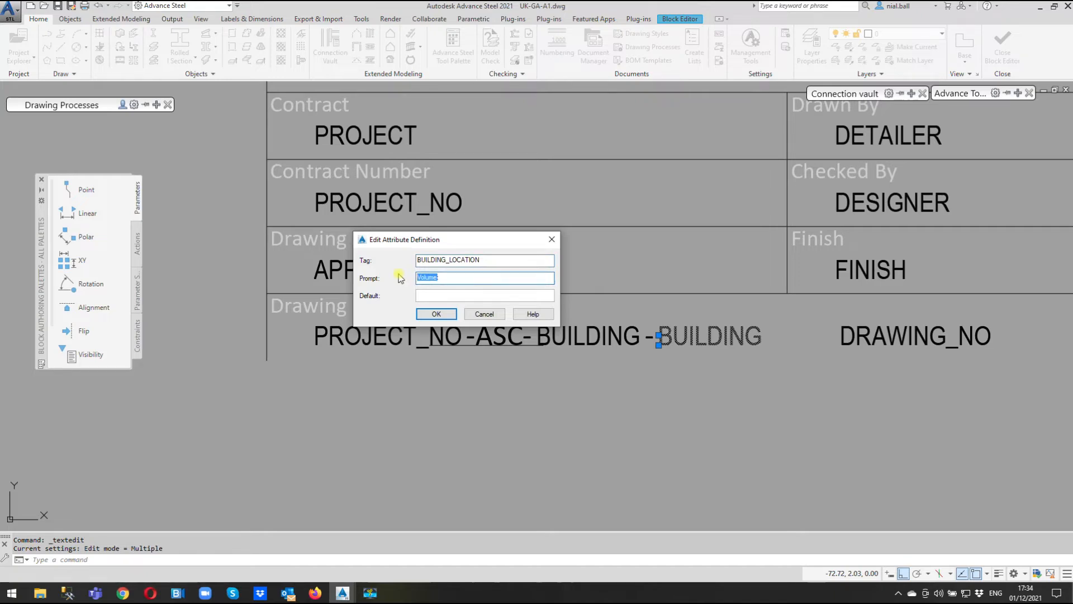
text(Level)
click(452, 312)
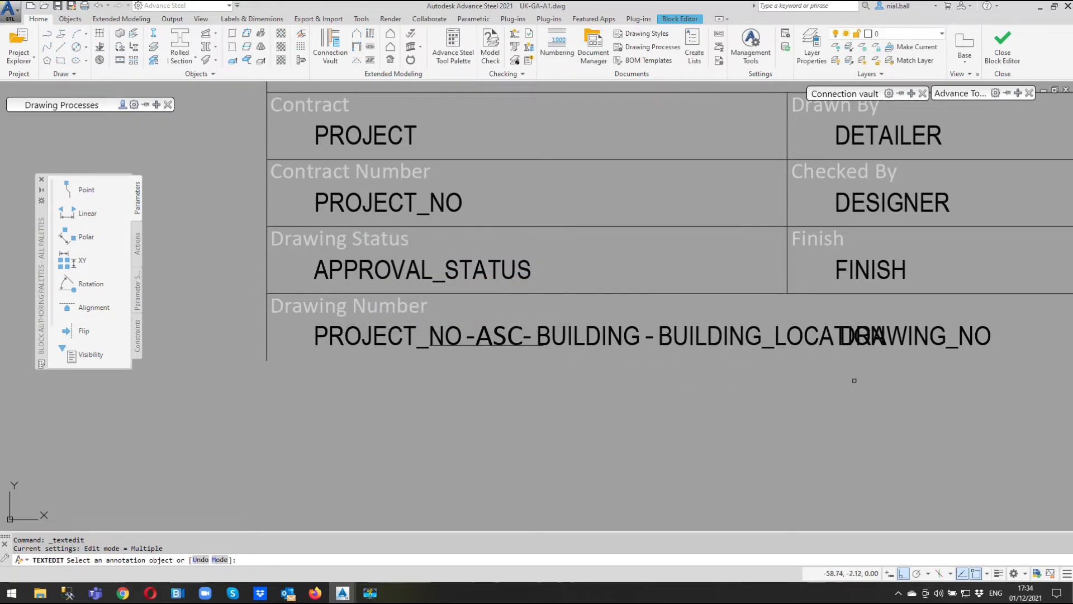
key(Escape)
- Move the DRAWING_NO attribute horizontally clear of BUILDING_LOCATION, leaving a gap between them
click(934, 332)
right_click(910, 386)
click(352, 350)
scroll(481, 363, down, 5)
scroll(671, 371, up, 5)
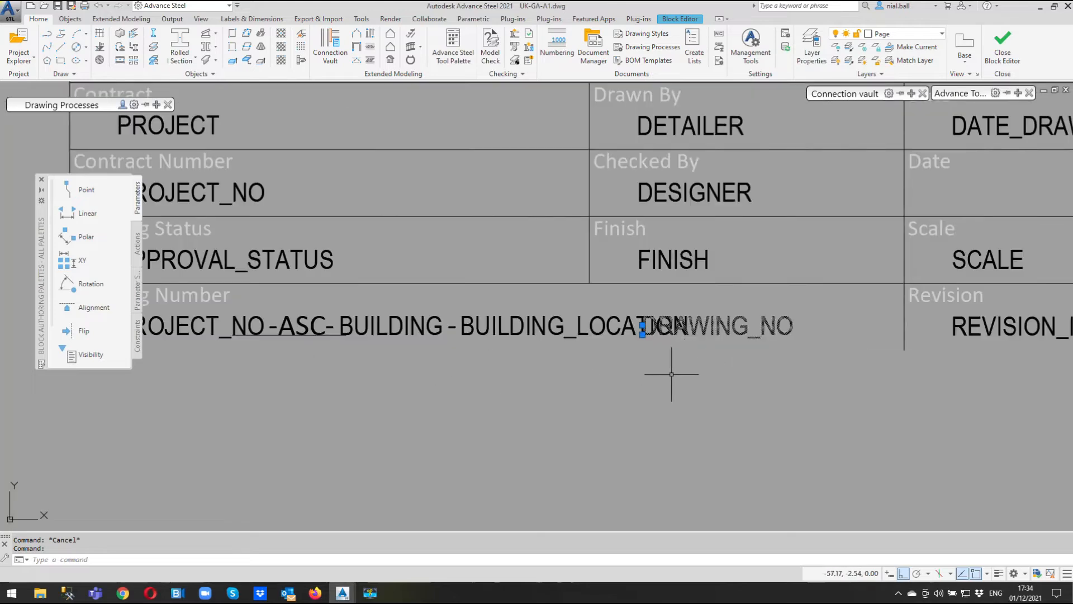
right_click(670, 371)
click(700, 183)
click(733, 365)
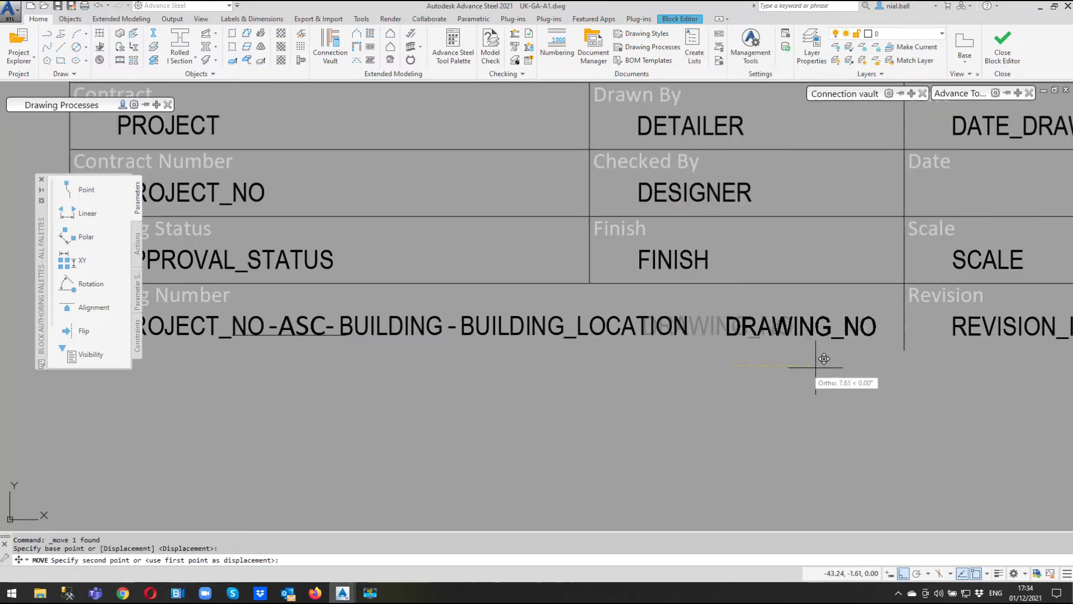
click(858, 361)
key(Escape)
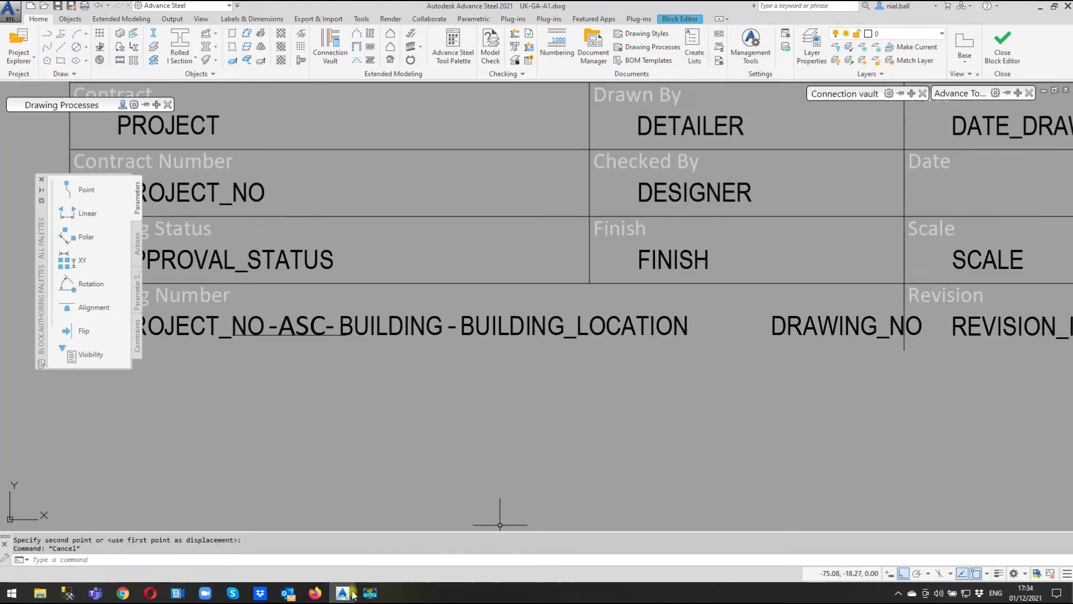
mouse_move(351, 592)
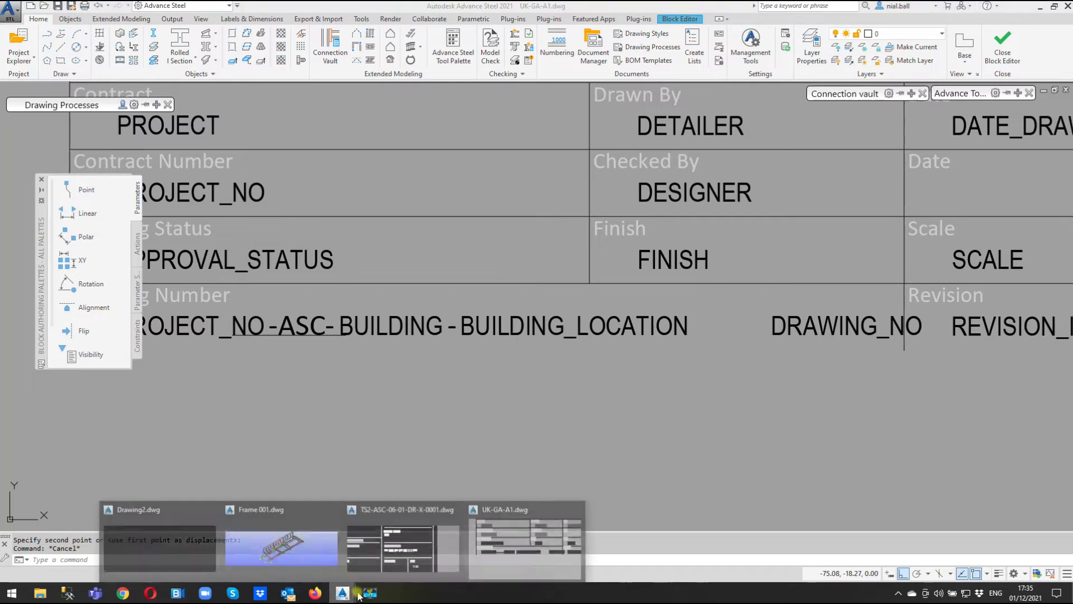
click(526, 327)
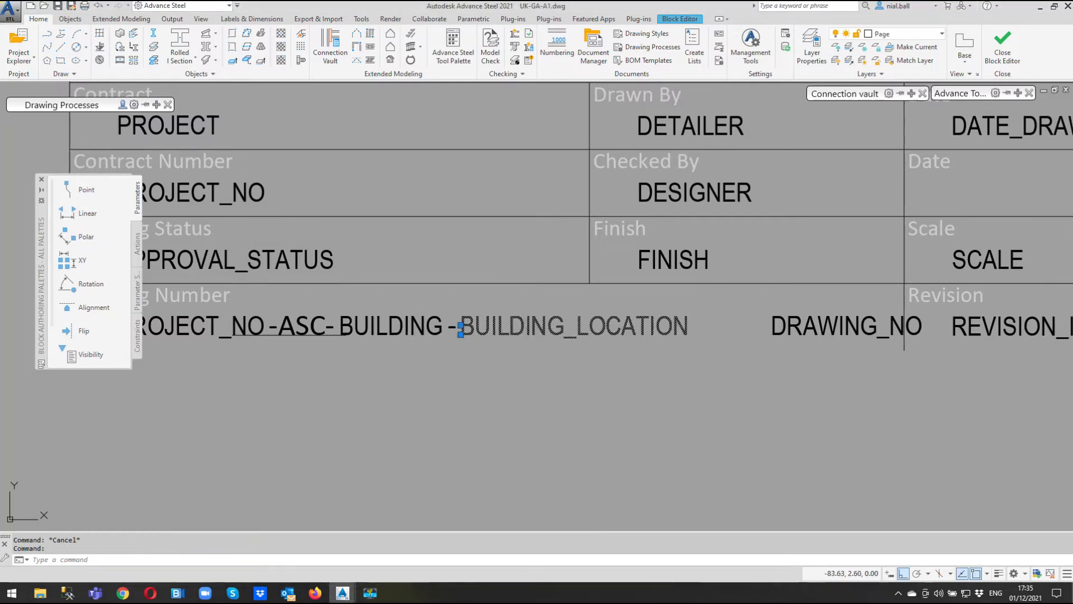
key(Escape)
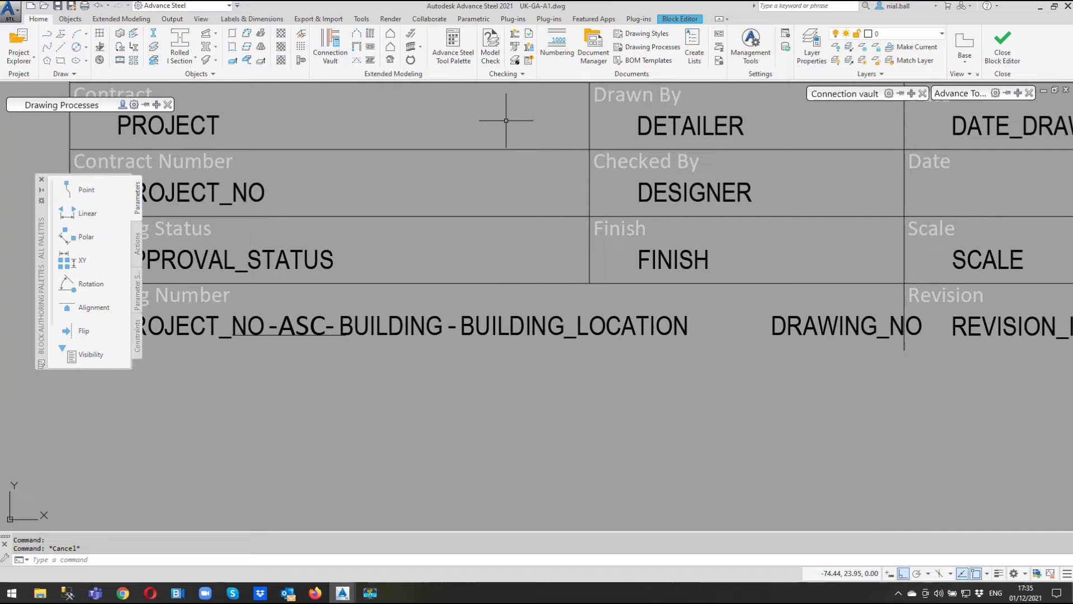
- Open the Project data, check the Project Info 1 and User attributes fields, and cancel the dialog
click(785, 34)
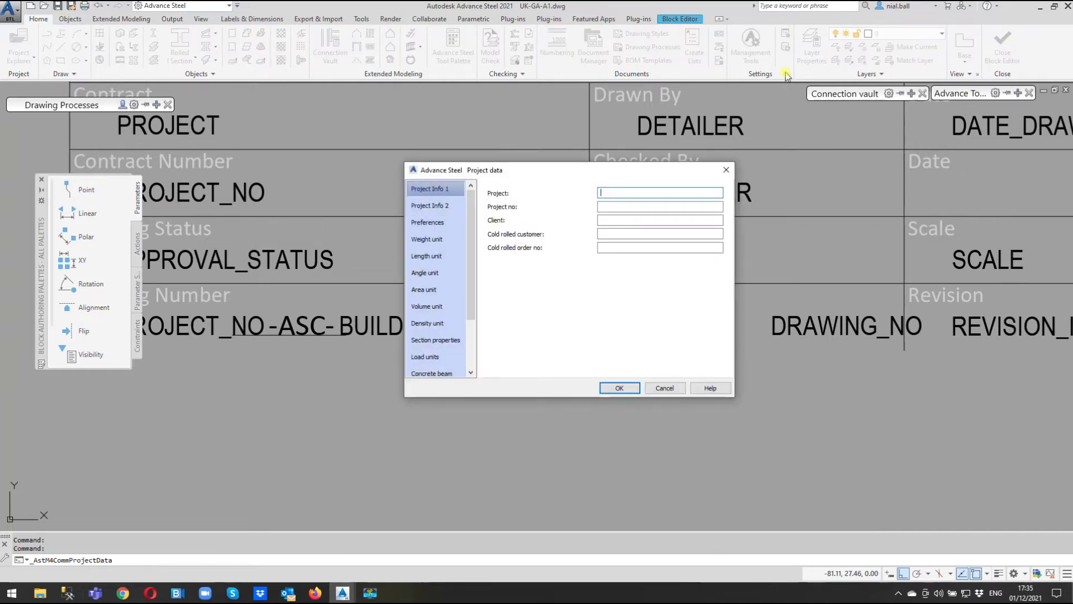
click(630, 232)
click(630, 249)
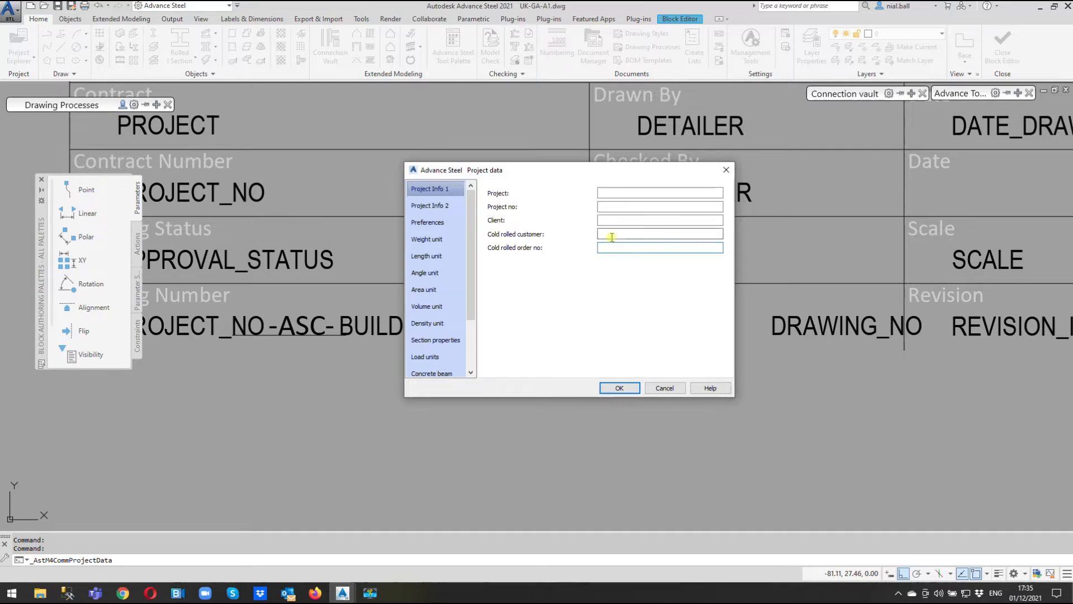
drag(472, 276, 473, 338)
click(449, 358)
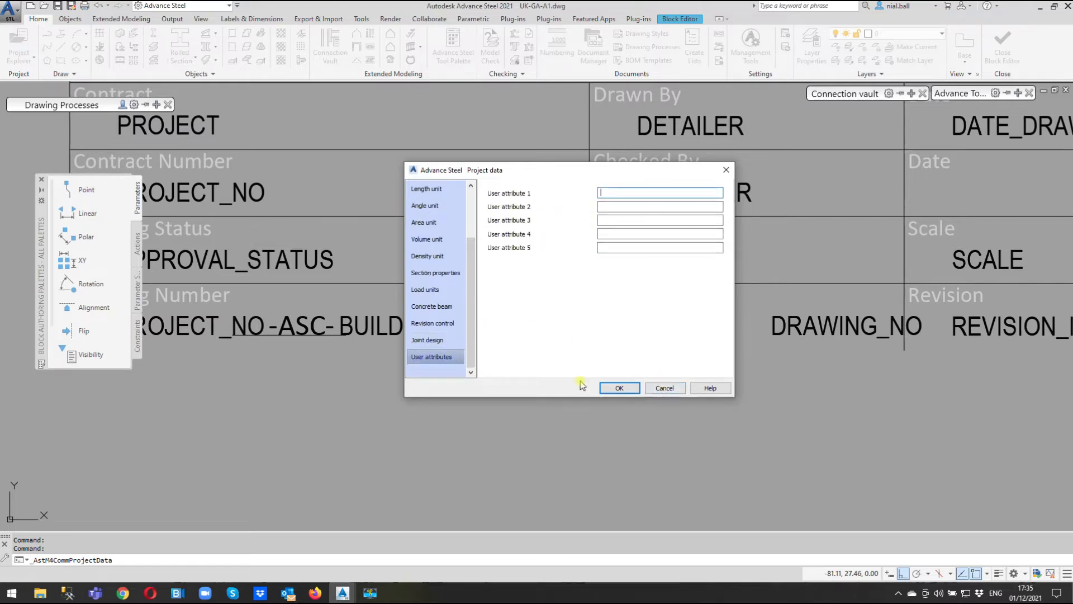
click(658, 389)
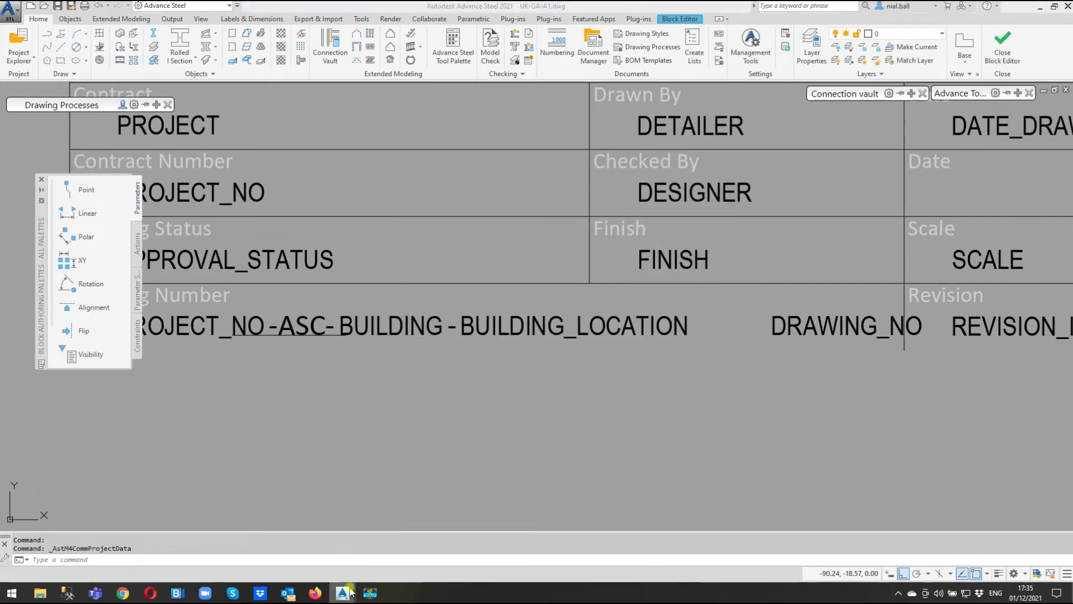
- Check the remaining drawing number parts in TS2-ASC-06-01-DR-X-0001.dwg, then return to UK-GA-A1.dwg
mouse_move(342, 592)
click(437, 561)
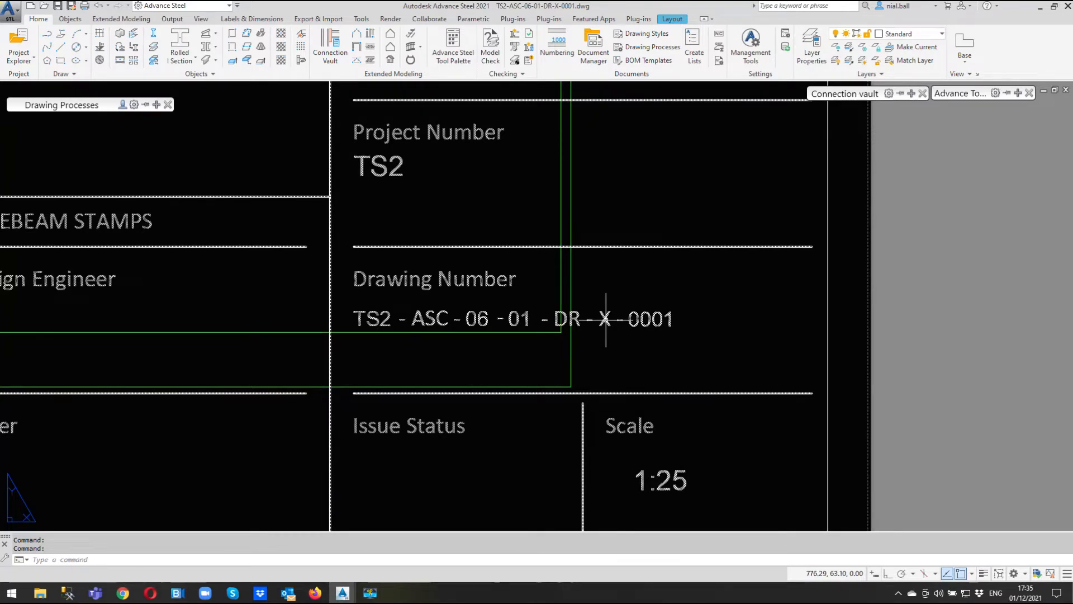
mouse_move(347, 595)
click(526, 537)
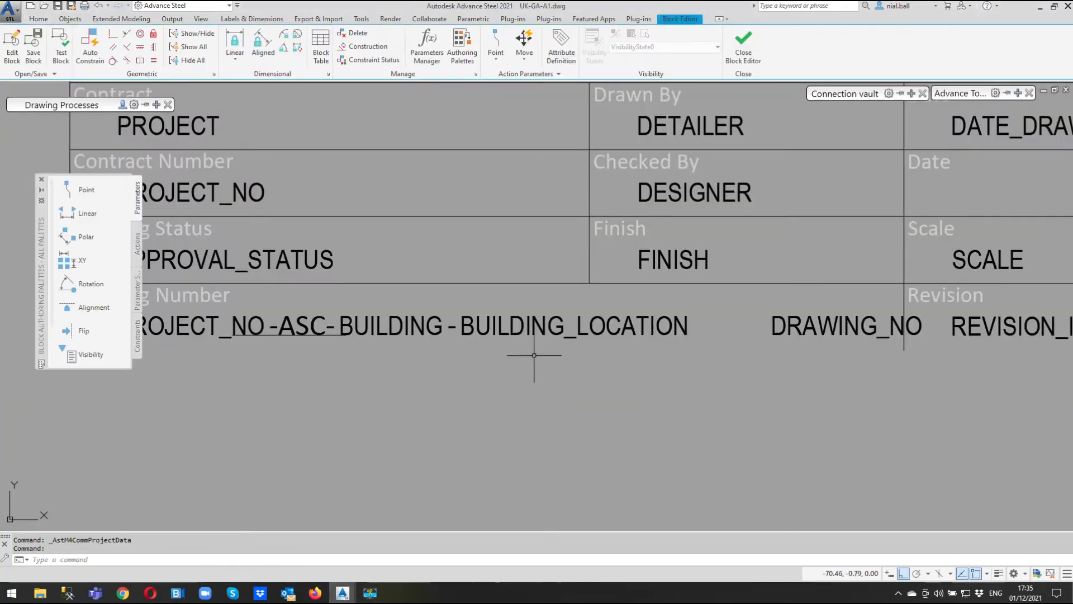
- Copy the -ASC- text horizontally into the gap between the BUILDING_LOCATION and DRAWING_NO attributes
click(317, 317)
right_click(363, 265)
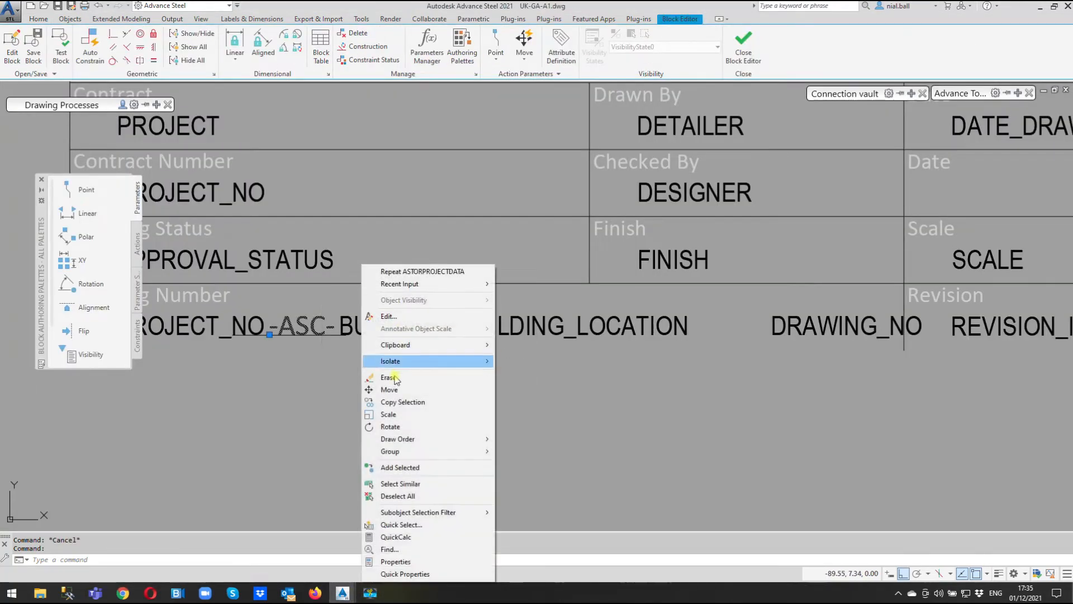
click(396, 402)
click(380, 408)
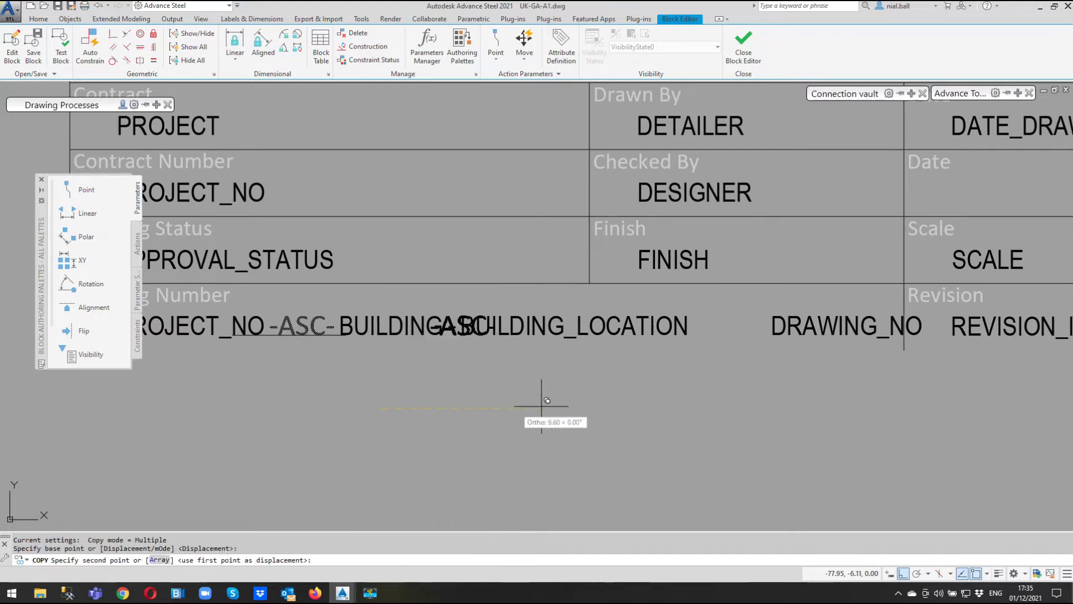
click(804, 381)
key(Escape)
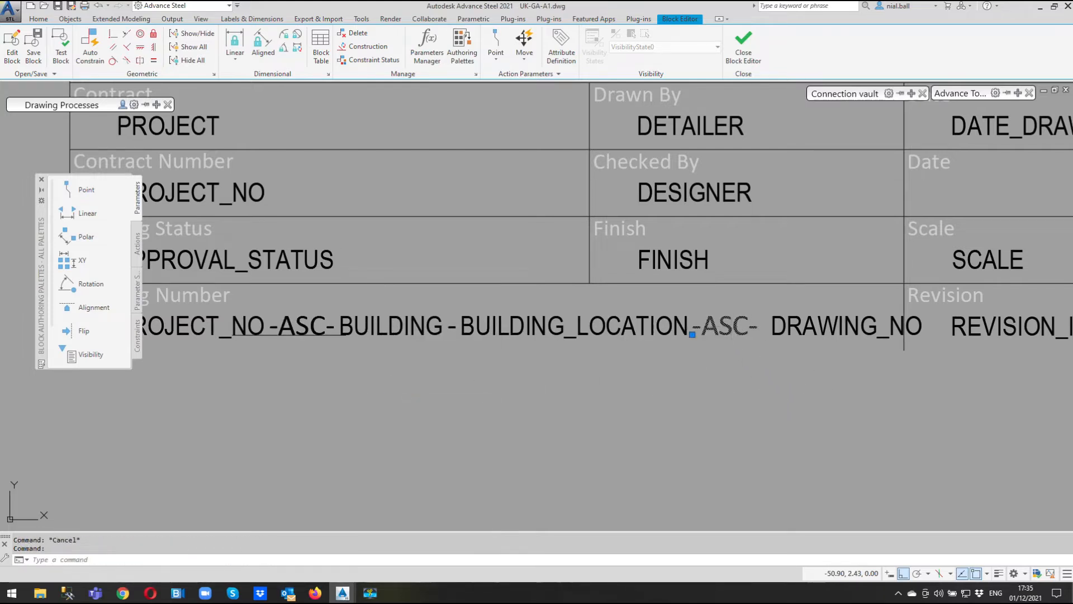
- Change the copied text between BUILDING_LOCATION and DRAWING_NO to -DR-X-
double_click(731, 326)
click(749, 330)
key(BackSpace)
key(BackSpace)
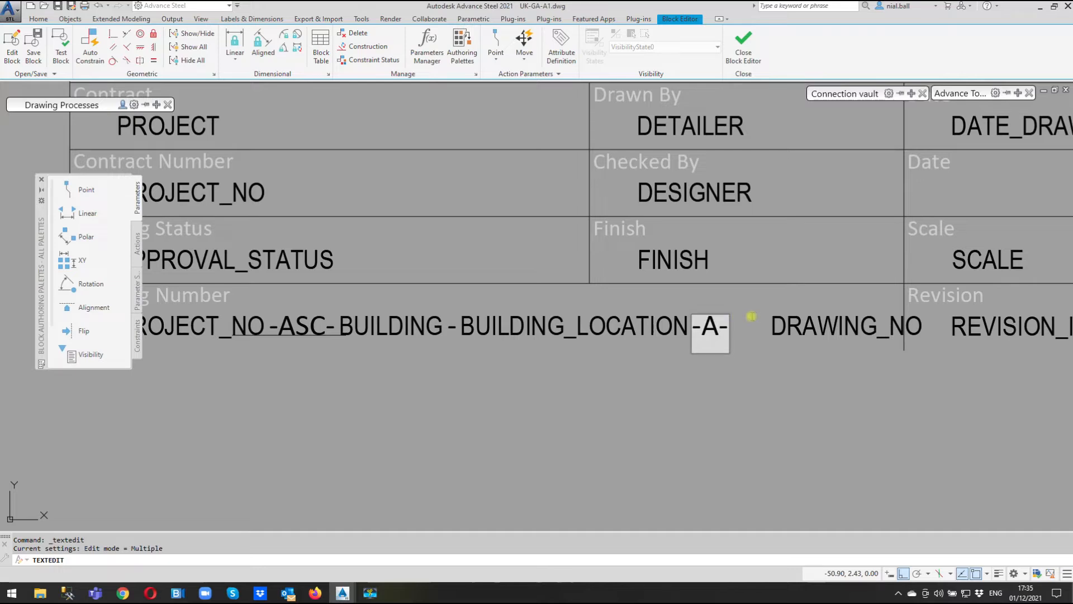
text(DR)
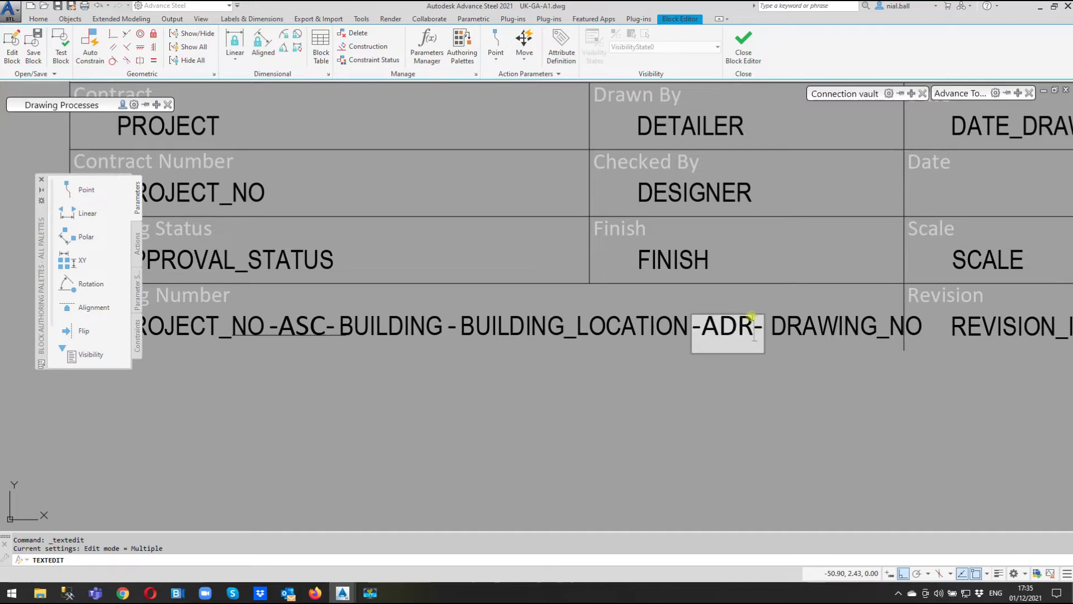
key(BackSpace)
key(BackSpace)
key(BackSpace)
text(DR-X-)
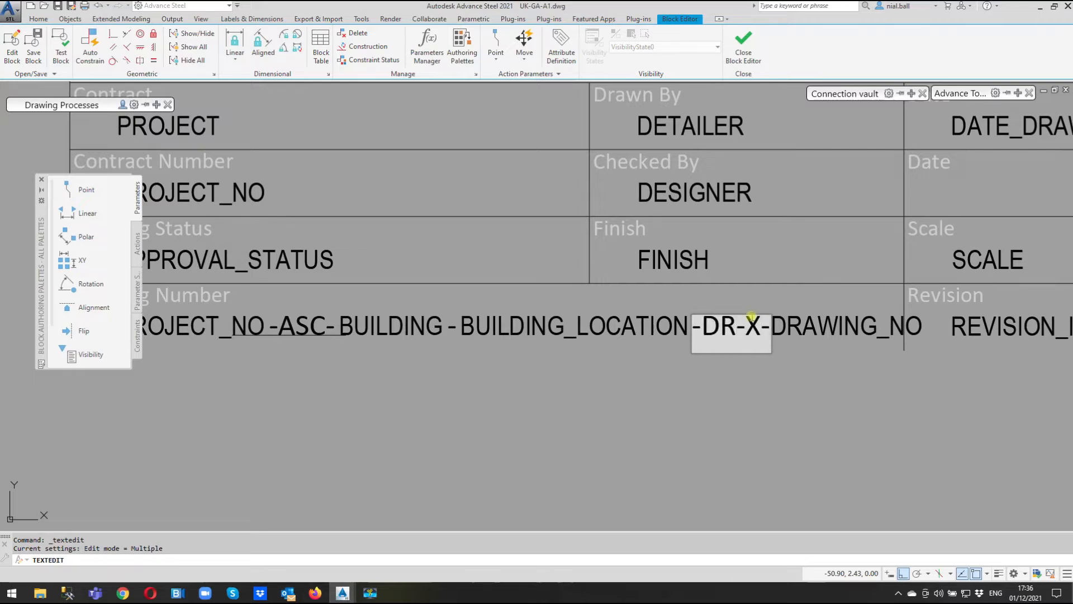
click(863, 364)
key(Return)
scroll(878, 441, down, 3)
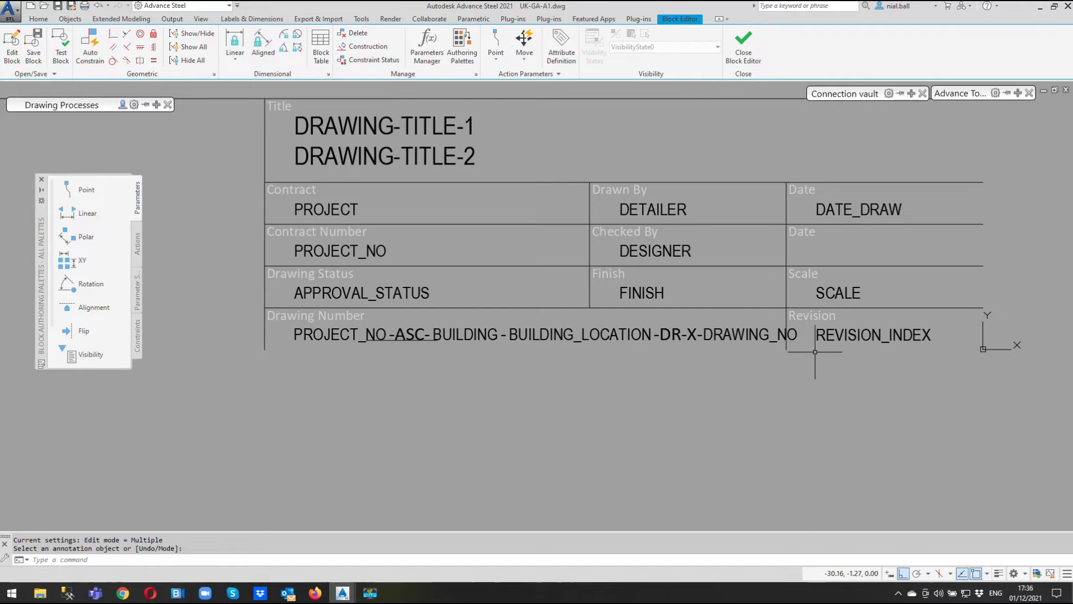
- Erase the stray horizontal line beneath the PROJECT_NO and -ASC- parts of the drawing number
scroll(385, 341, up, 5)
key(Escape)
click(378, 334)
scroll(399, 401, down, 4)
key(Delete)
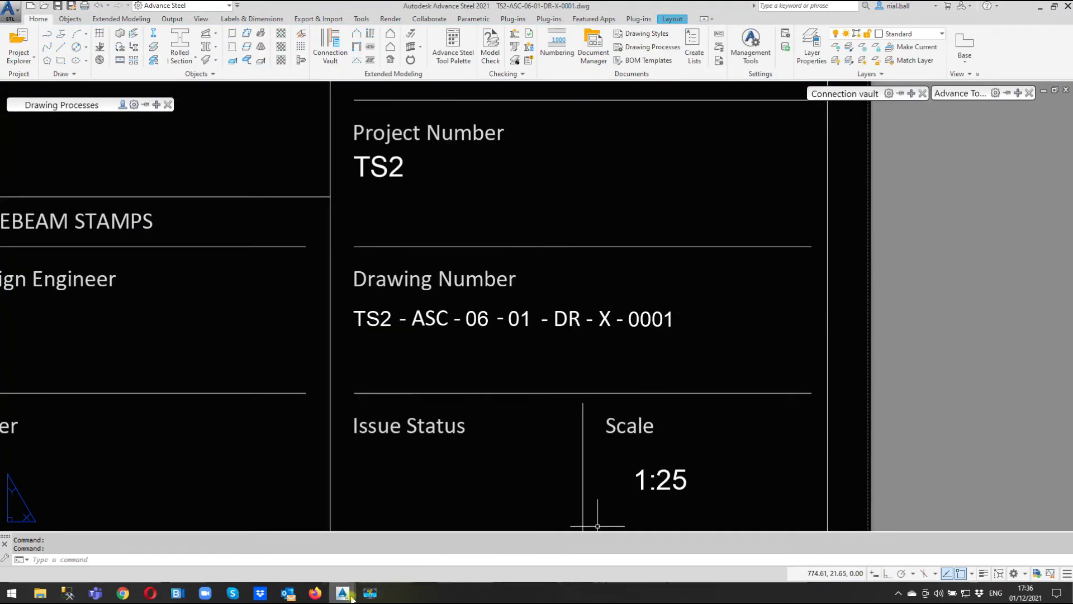
- Return to UK-GA-A1.dwg and close the Block Editor, saving the changes to HYPERSTEELPAGEHEADER
click(532, 548)
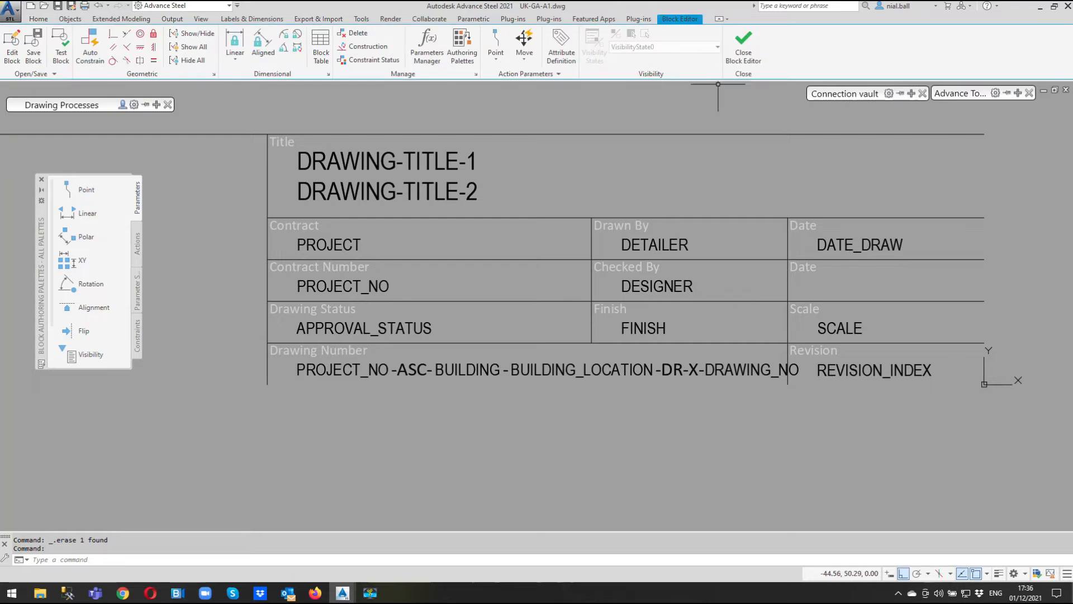
click(752, 57)
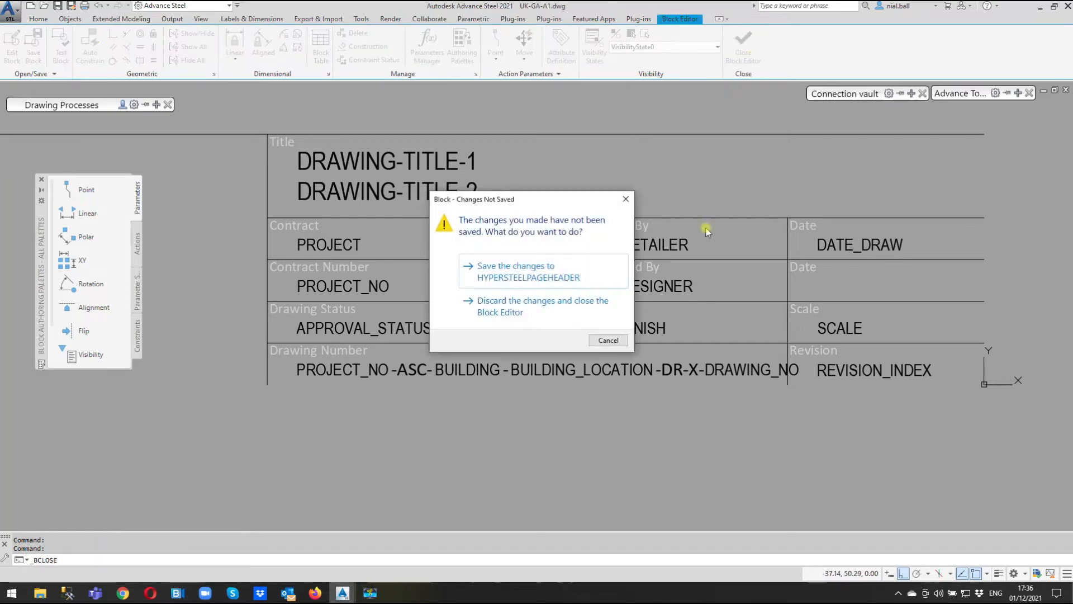
click(532, 274)
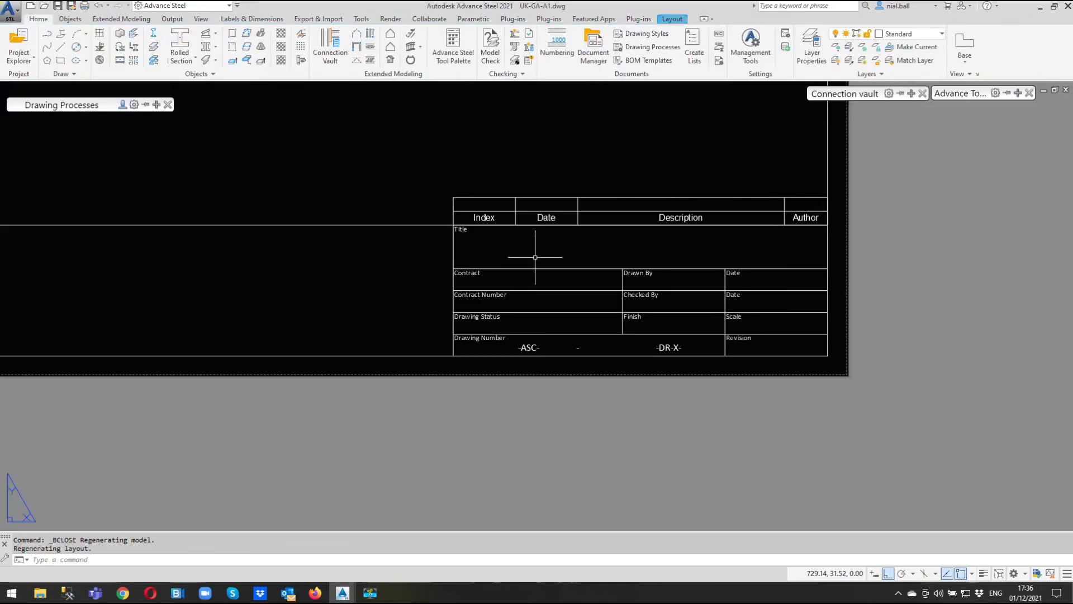
- Synchronise the attributes of the HYPERSTEELPAGEHEADER title block with ATTSYNC, selecting the block in the layout
key(Escape)
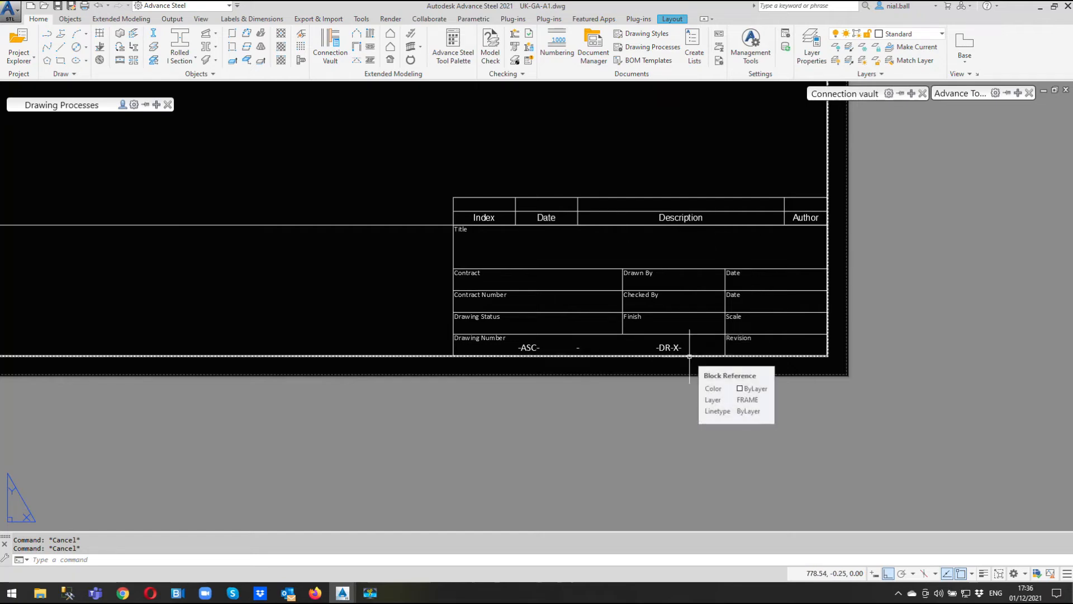
scroll(529, 383, up, 4)
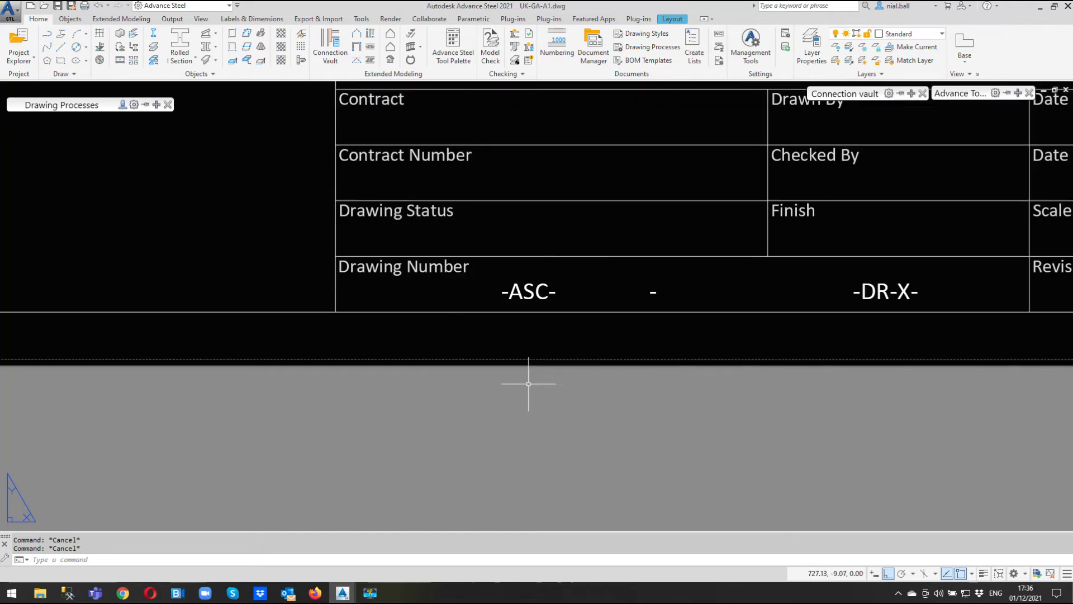
text(syn)
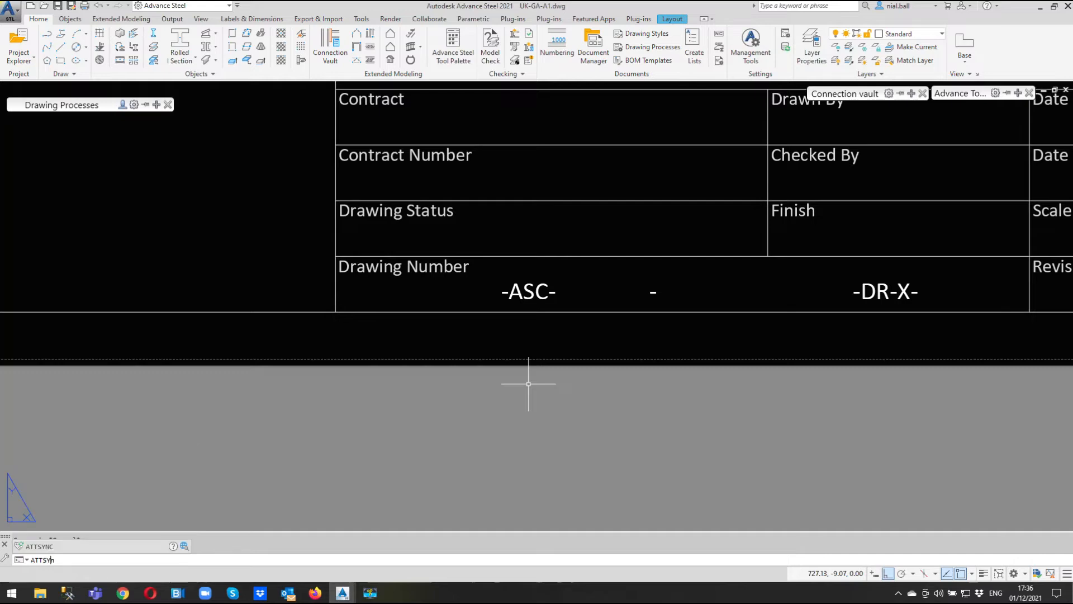
text(c)
key(Return)
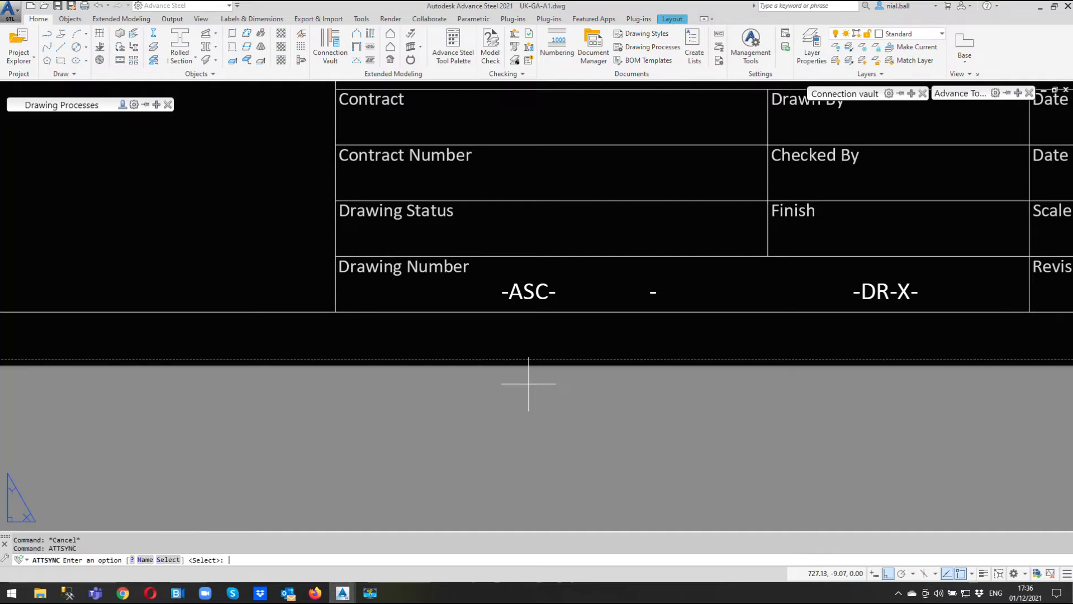
click(168, 560)
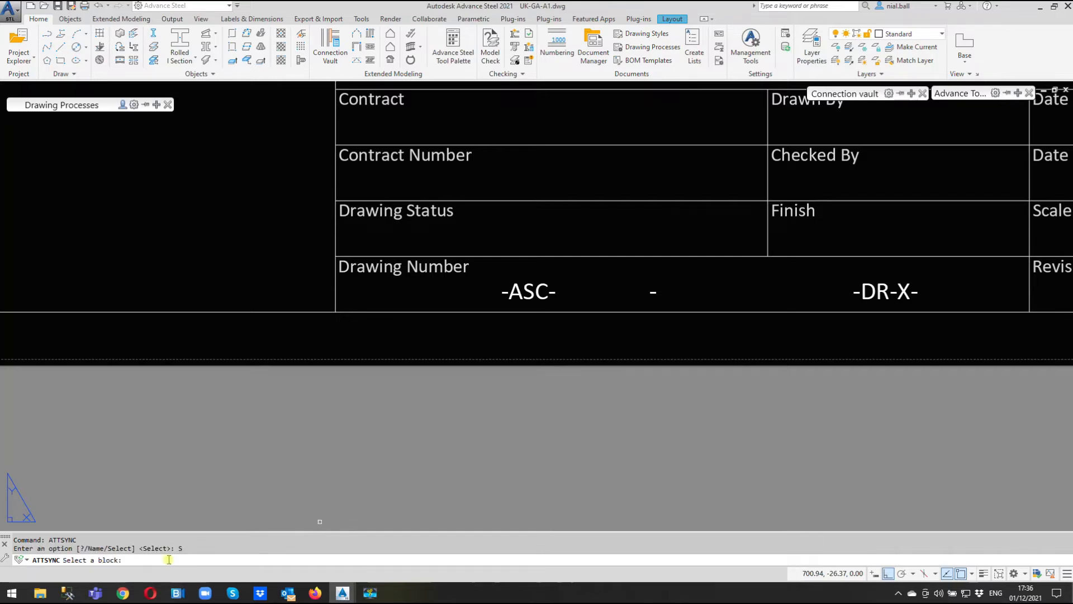
click(490, 255)
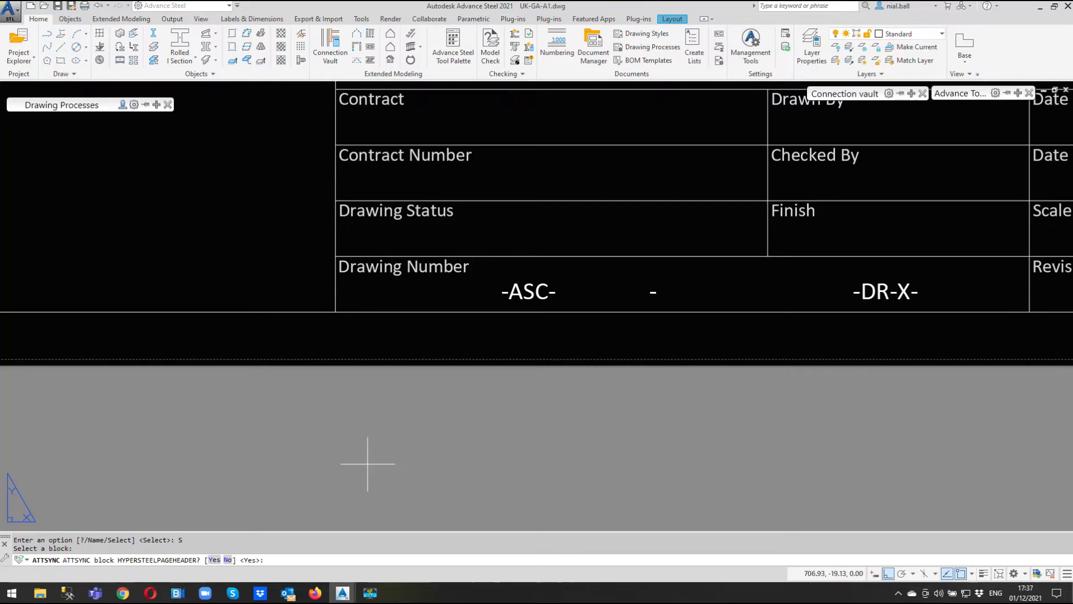
key(Return)
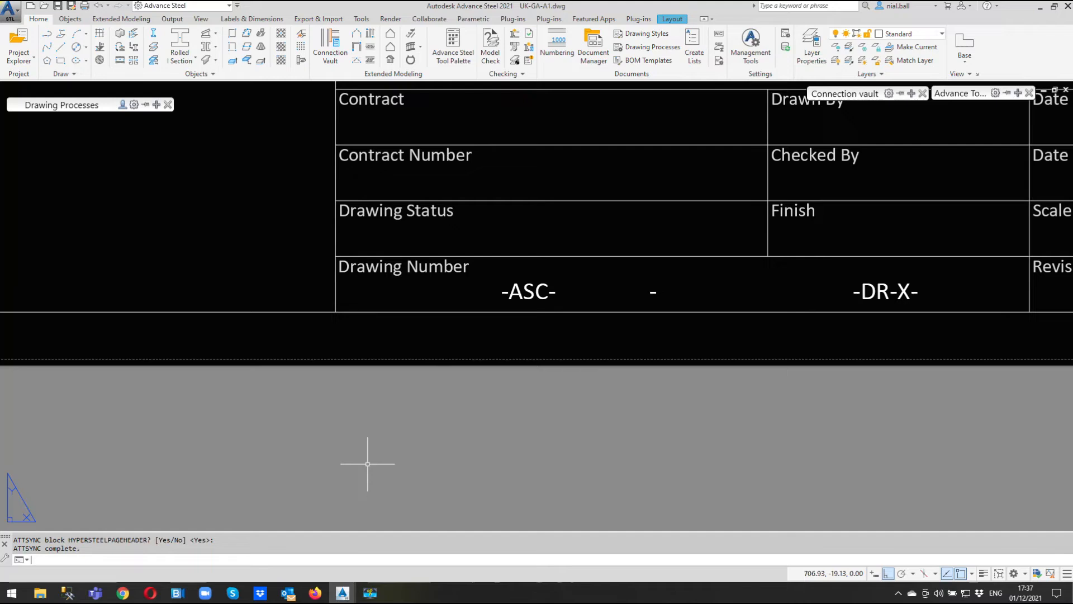
- Close the UK-GA-A1.dwg prototype and save its changes
middle_click(440, 398)
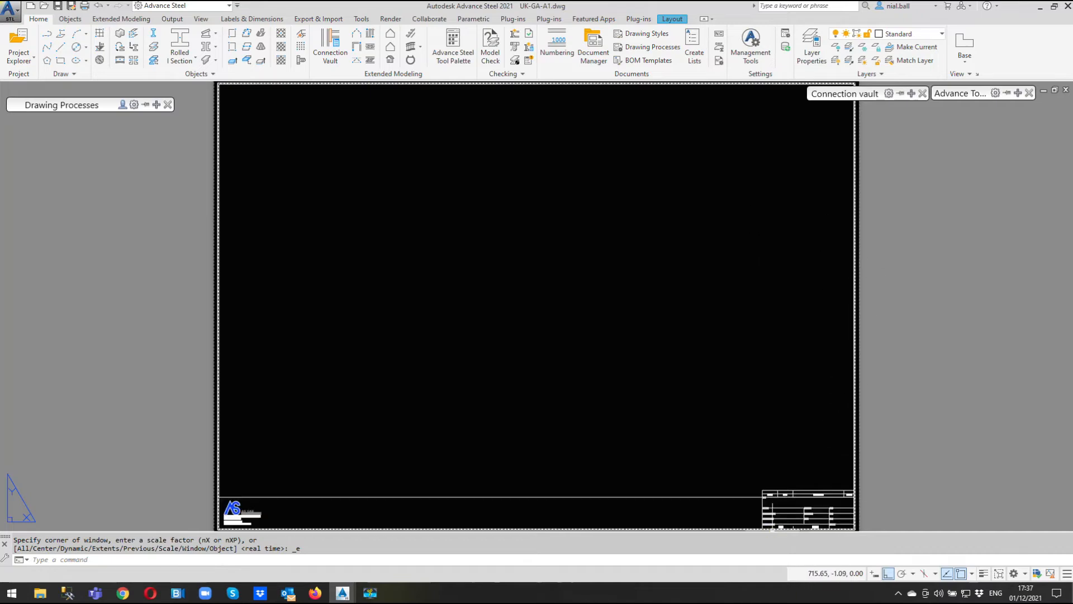
click(1065, 89)
click(524, 320)
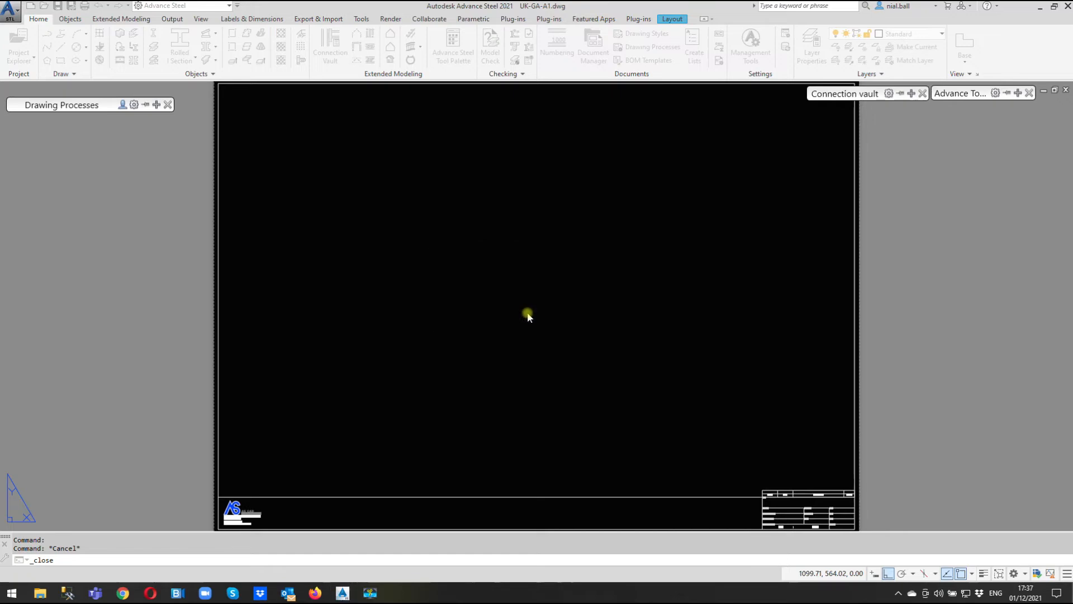
- Switch to Frame 001.dwg, clear the Project name in the Project data, check the cold rolled customer and order number fields, and apply
mouse_move(344, 594)
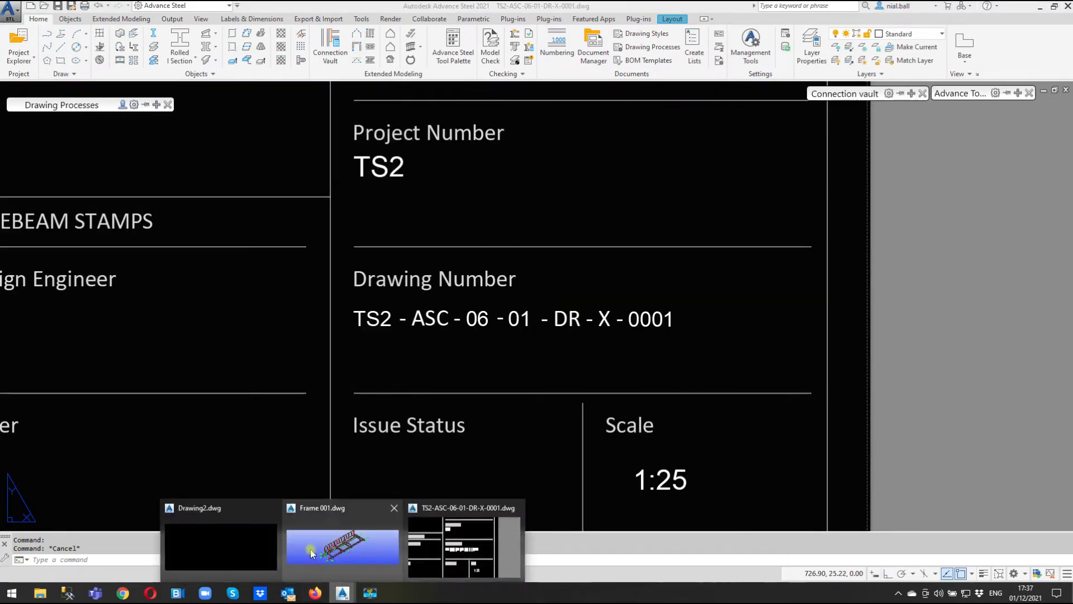
click(313, 548)
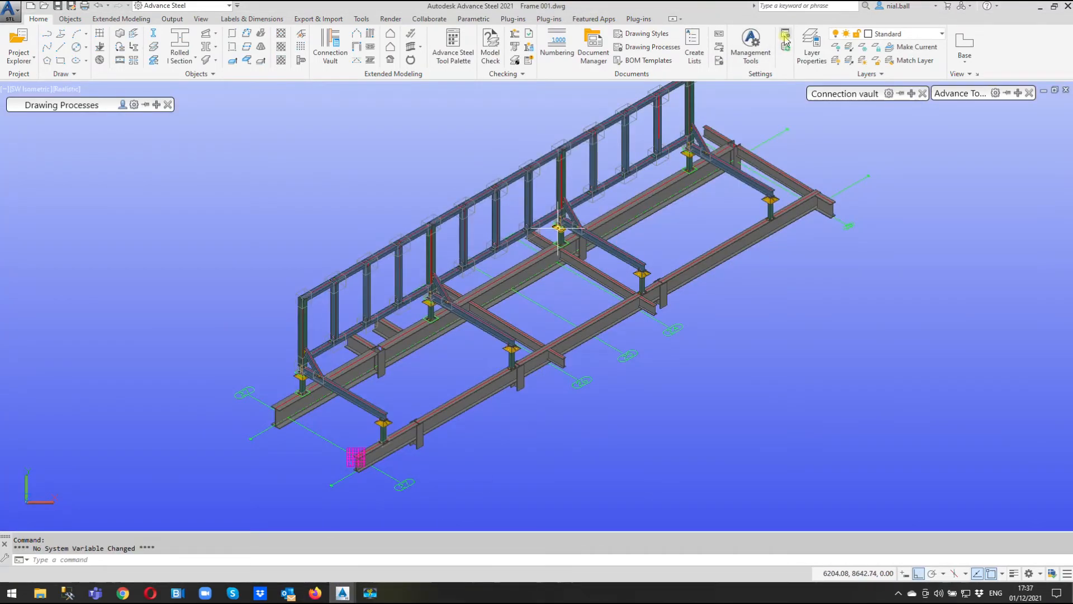
click(785, 35)
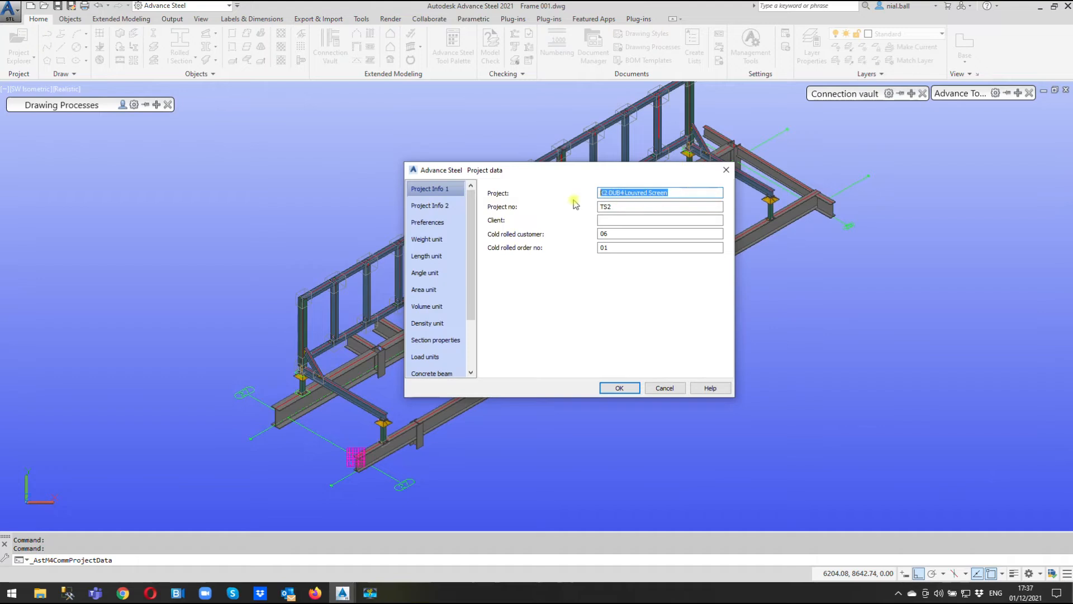
key(Delete)
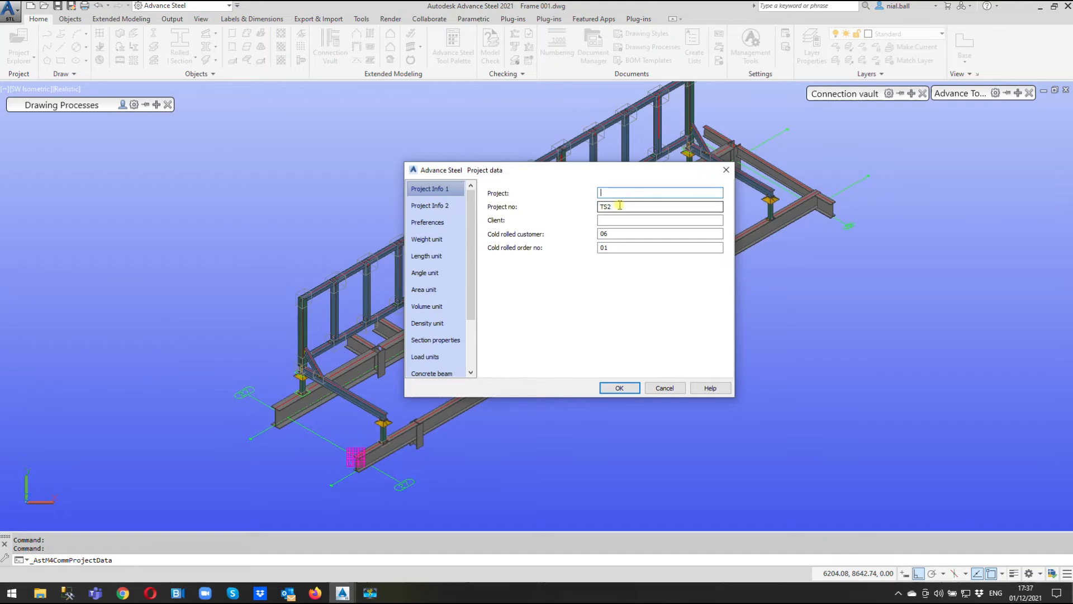
double_click(611, 235)
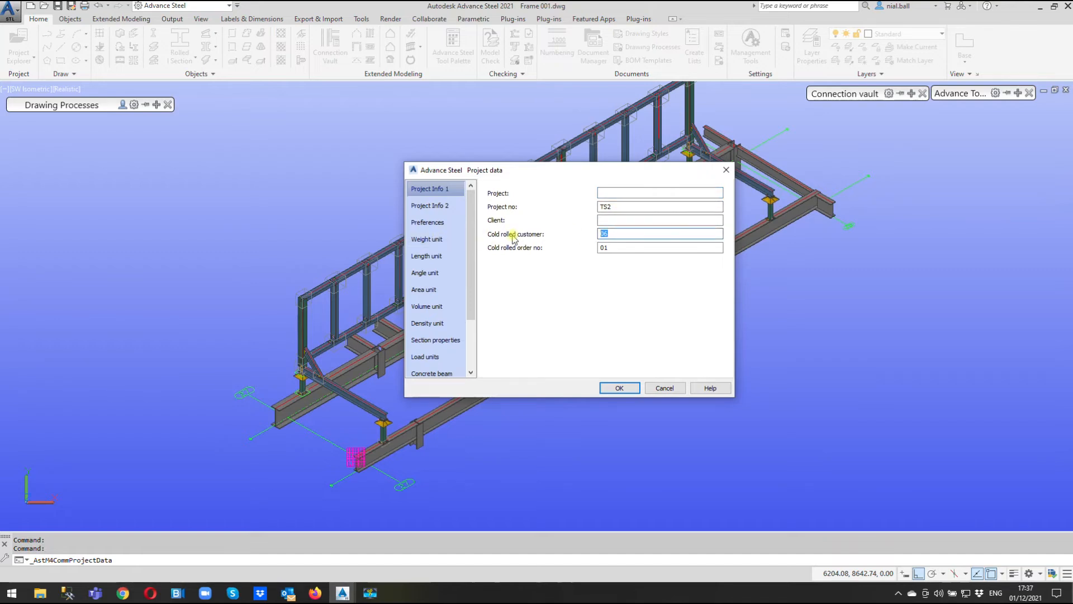
click(620, 248)
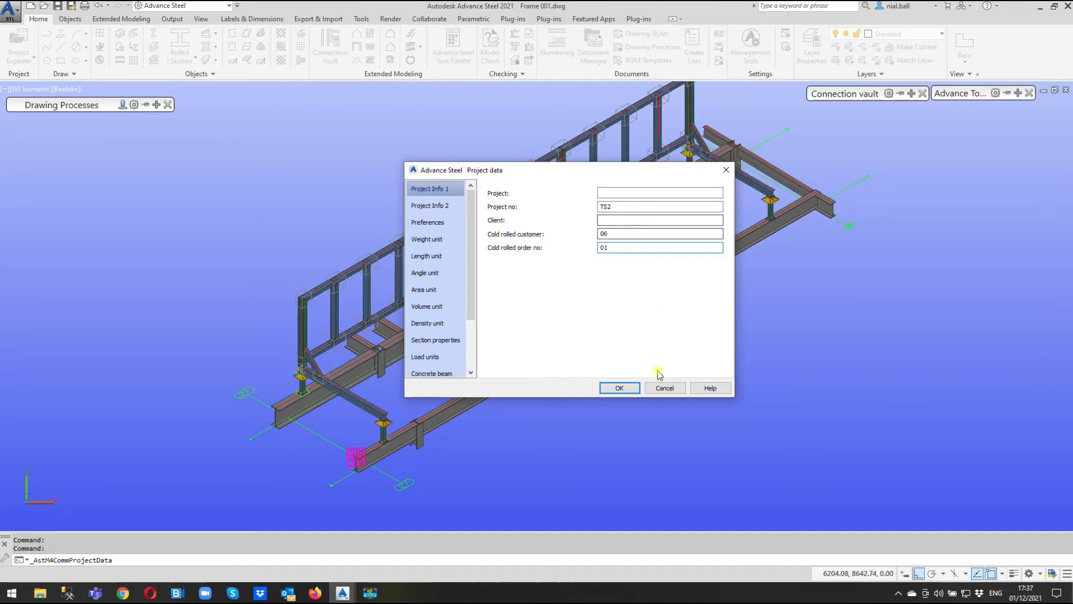
click(620, 389)
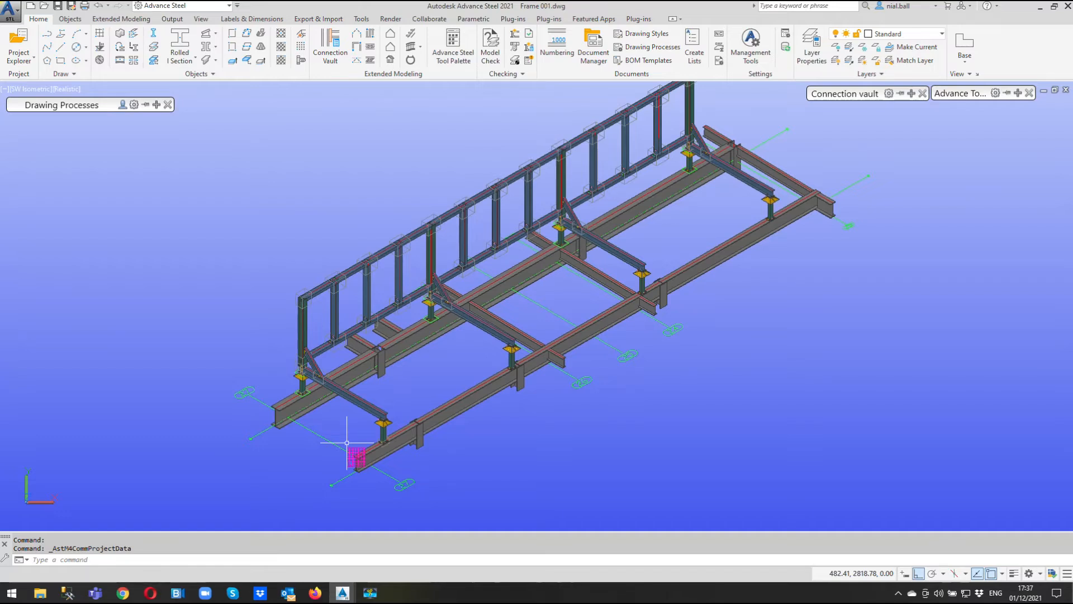
- Open the Drawing Process Manager and examine the Drawing Processes listed under User and the Advance group's categories
click(172, 19)
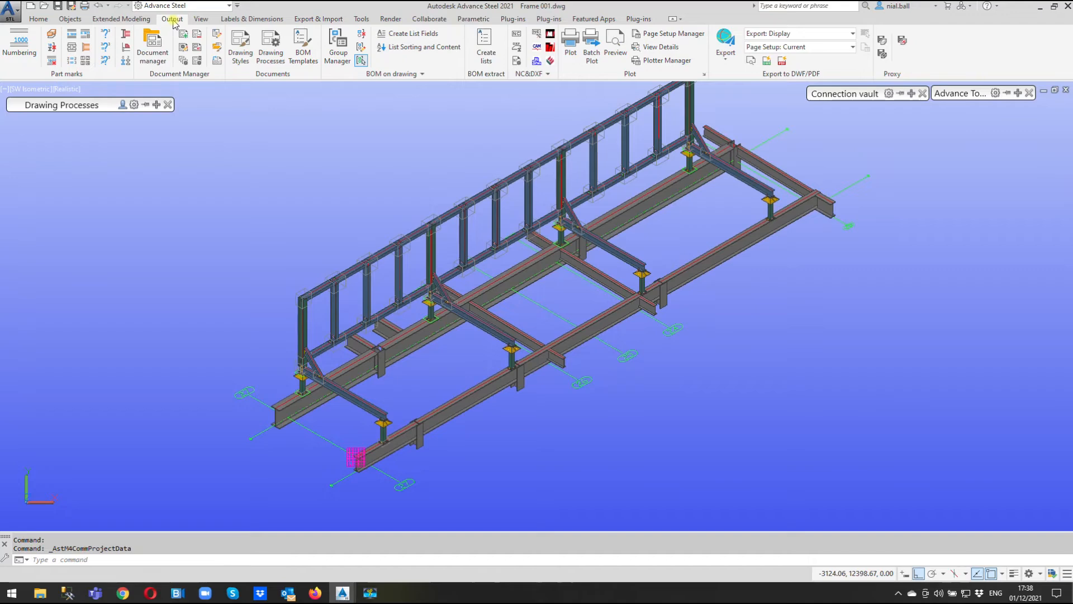
click(183, 37)
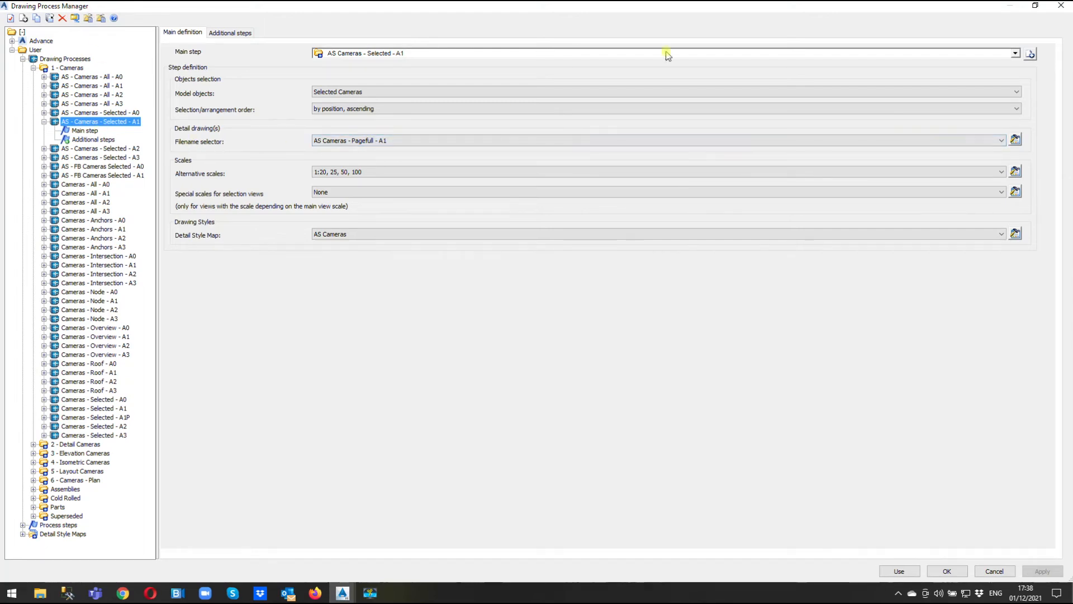
click(1061, 5)
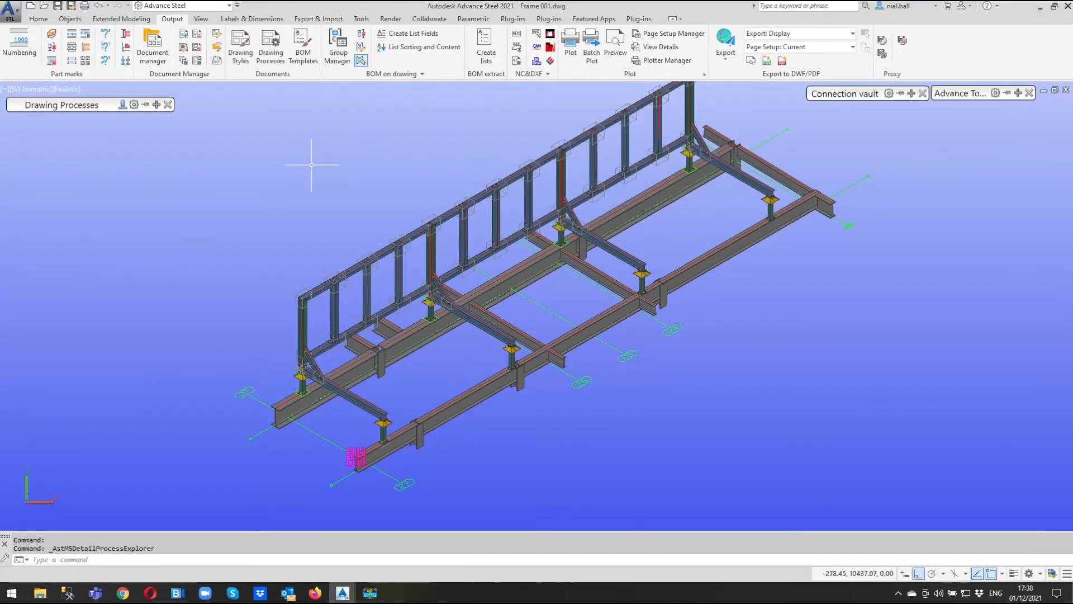
click(184, 60)
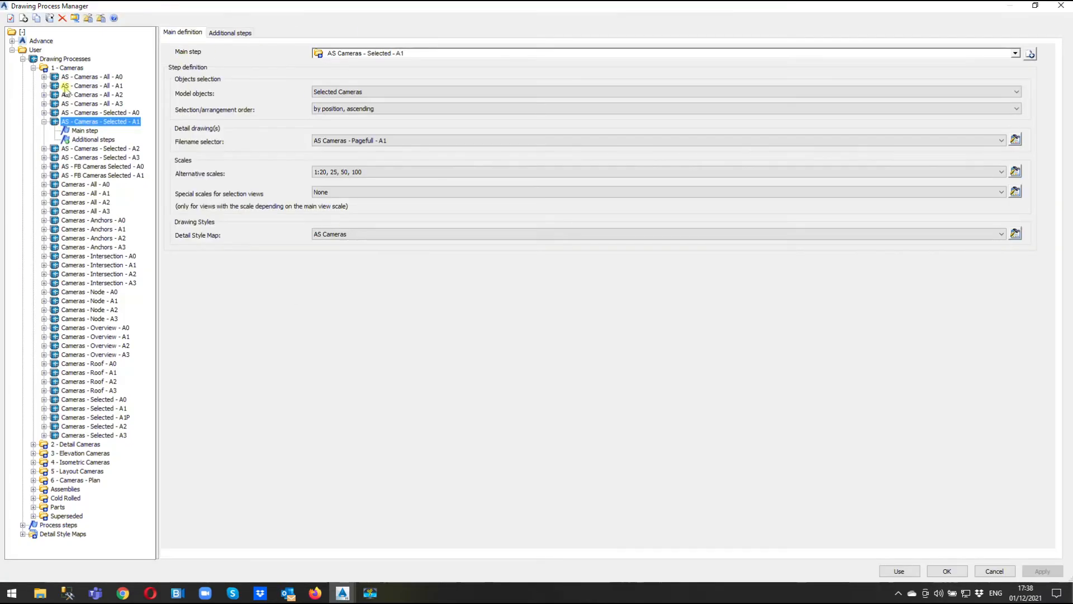
click(24, 59)
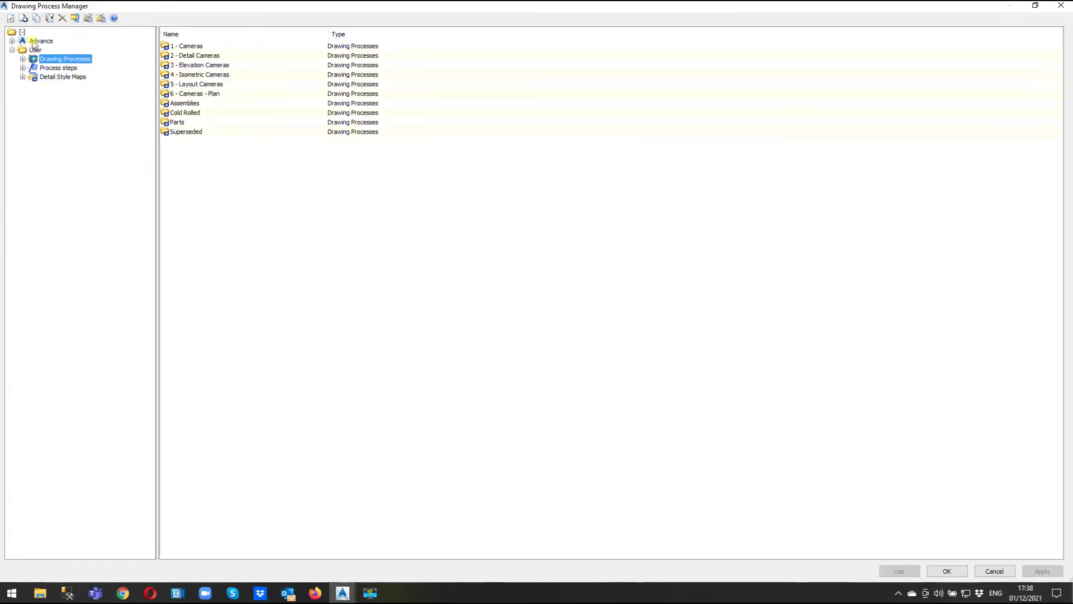
click(23, 59)
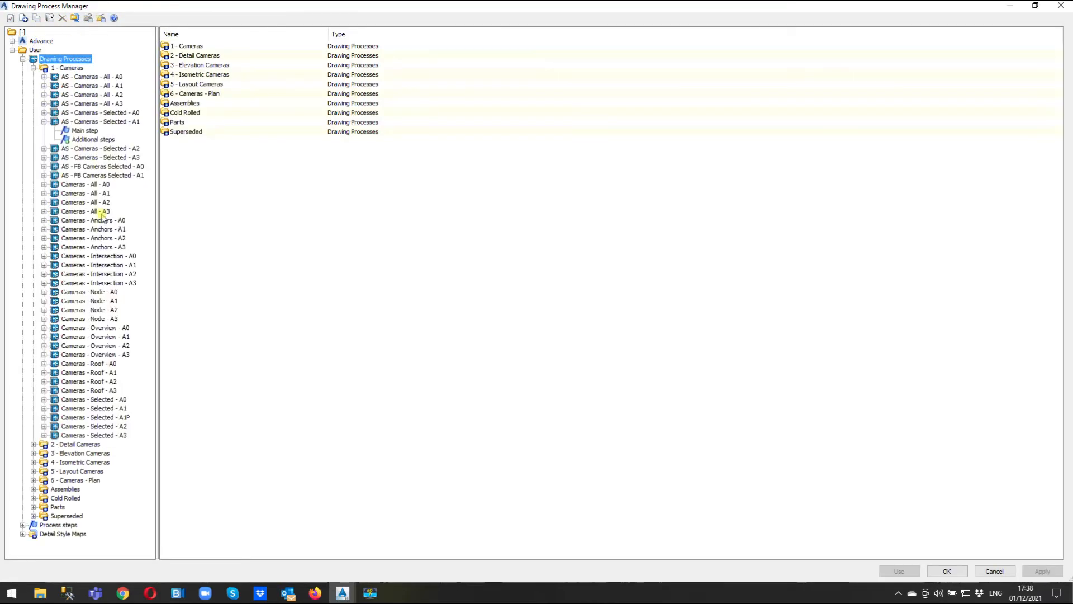
click(12, 41)
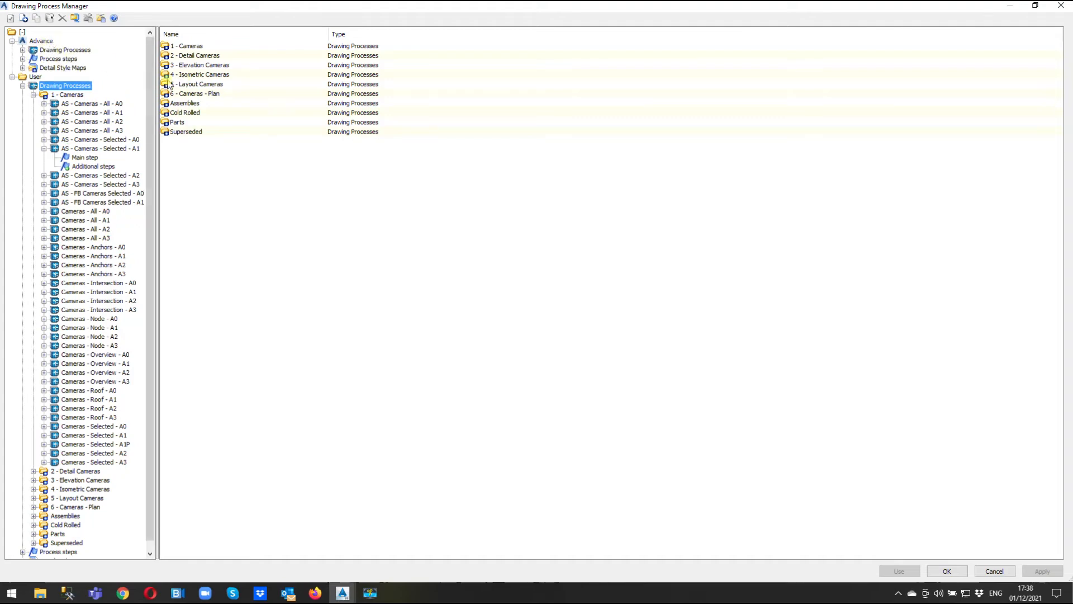
click(12, 41)
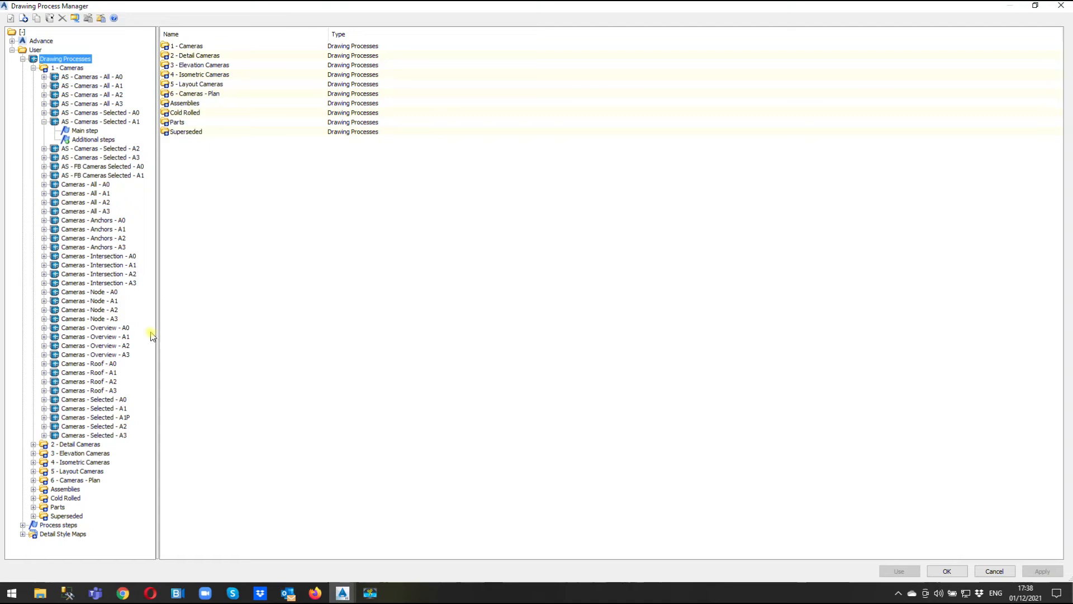
- Compare the main definitions of the A1 camera processes and the filename selector options for AS - Cameras - Selected - A1
click(114, 123)
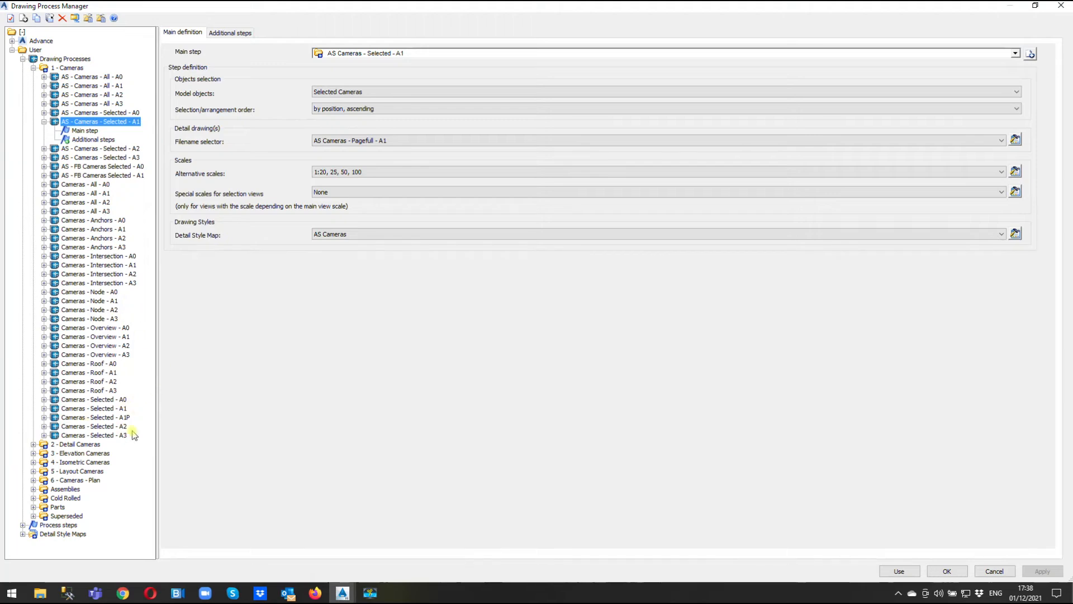
click(98, 409)
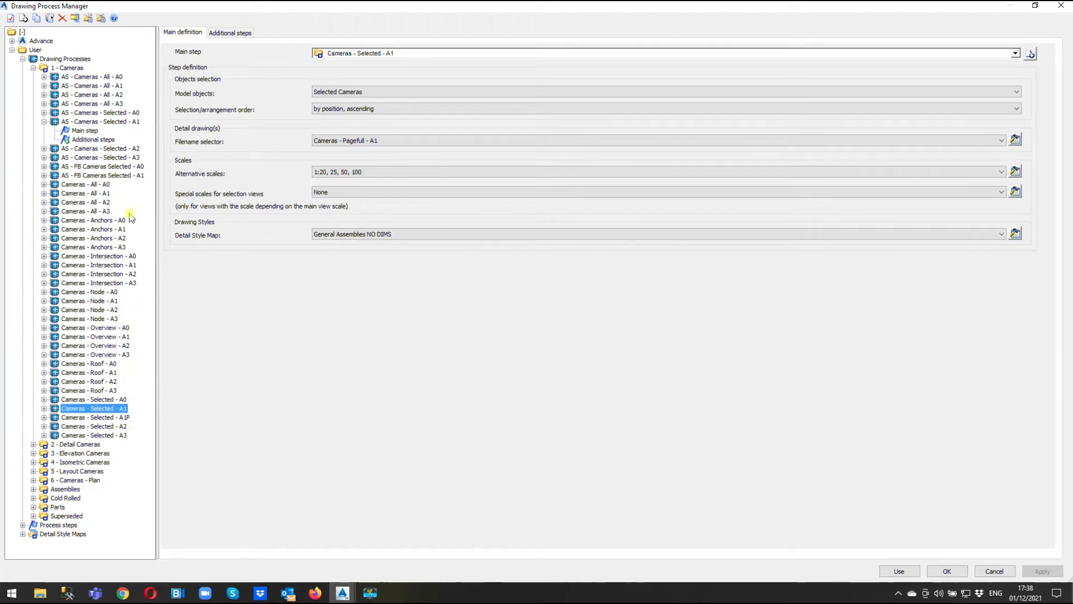
click(99, 87)
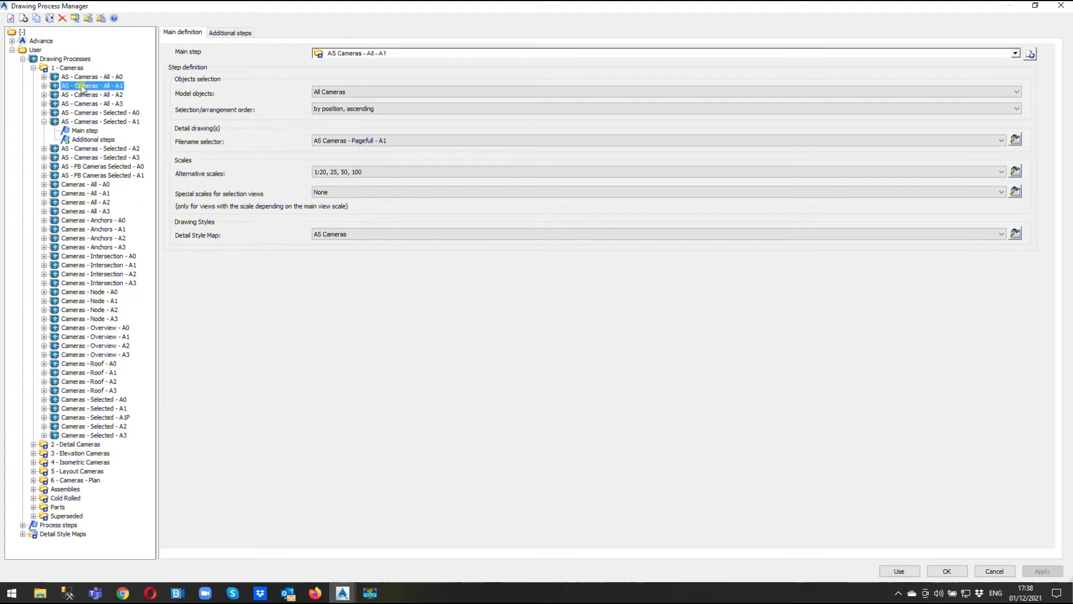
click(112, 122)
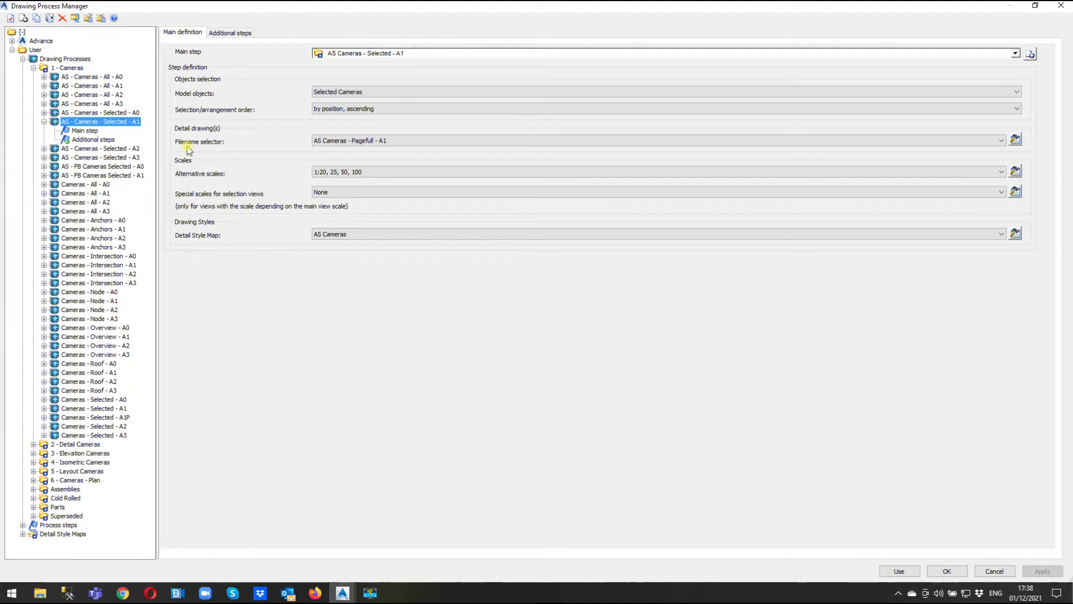
click(352, 141)
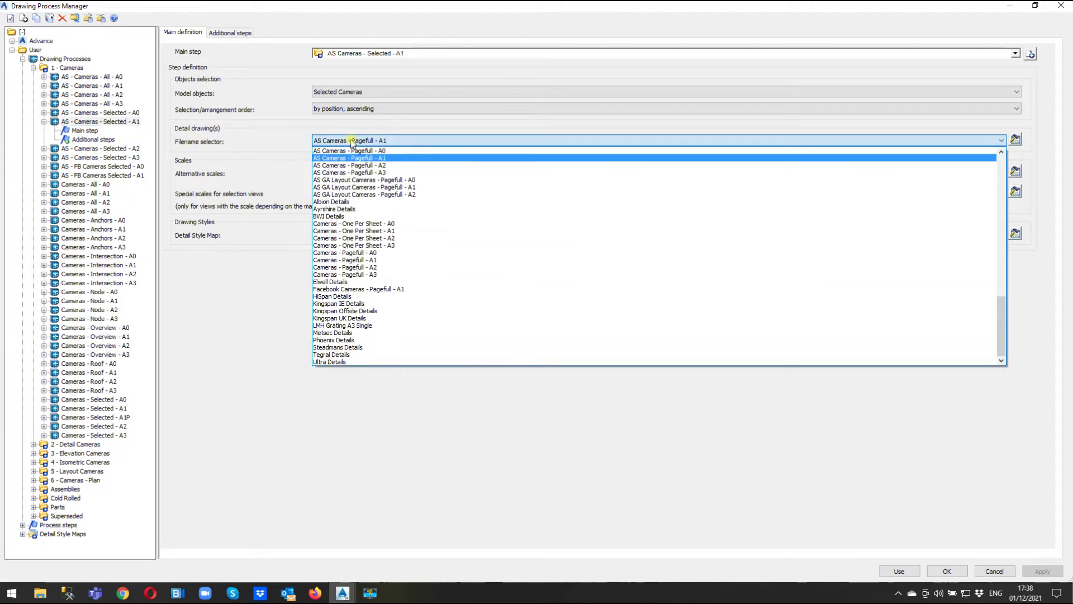
click(228, 337)
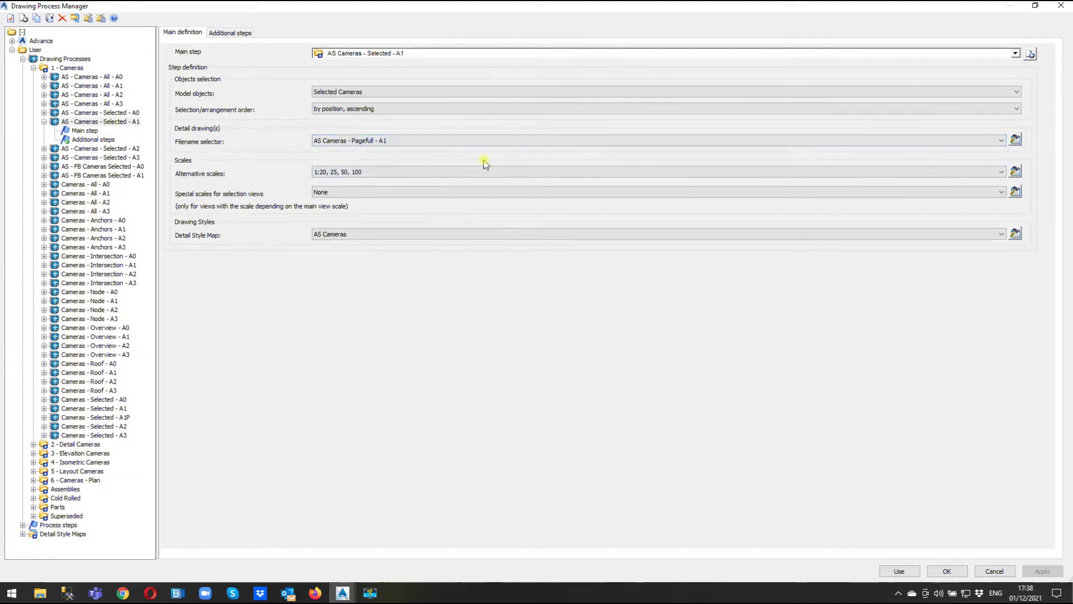
click(111, 122)
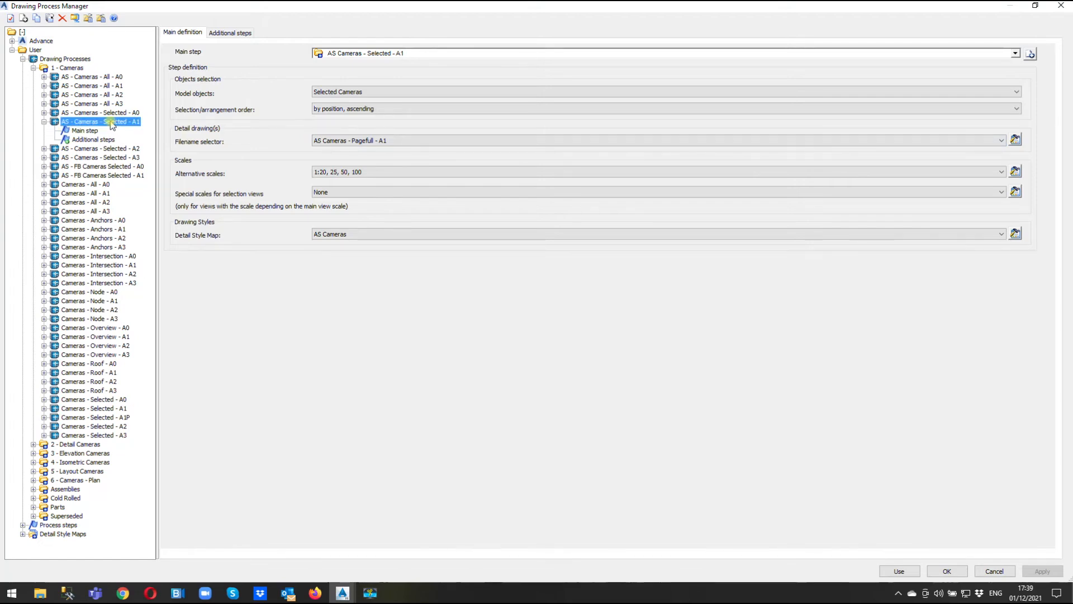
- Set the number format to (05) in the AS Cameras - Pagefull - A1 drawing name, check the saved selector, and close the Drawing Process Manager
click(1015, 141)
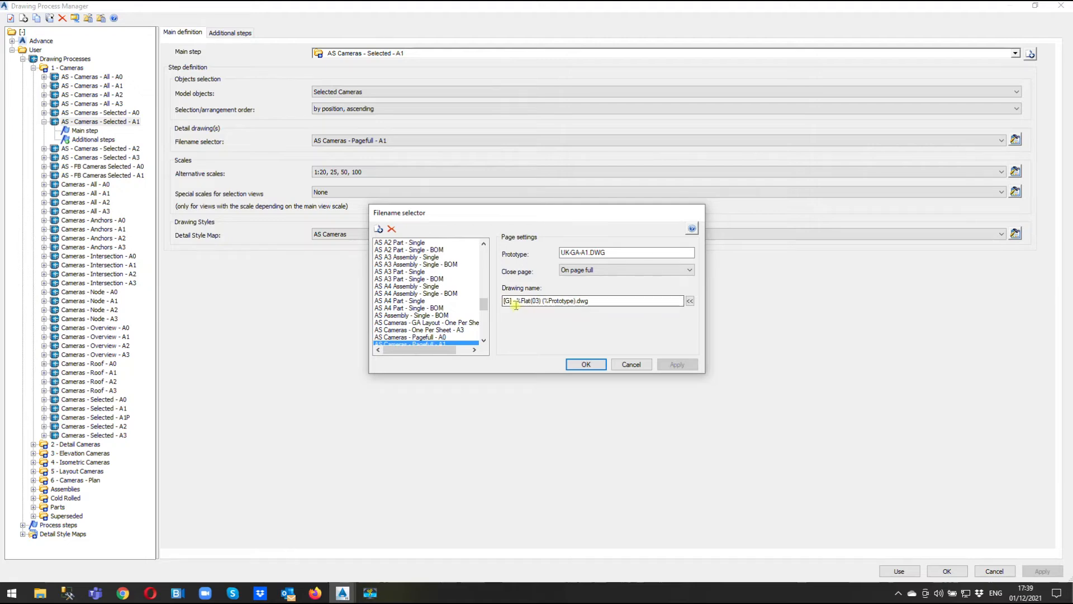
drag(515, 301, 491, 307)
click(566, 301)
click(539, 300)
click(586, 364)
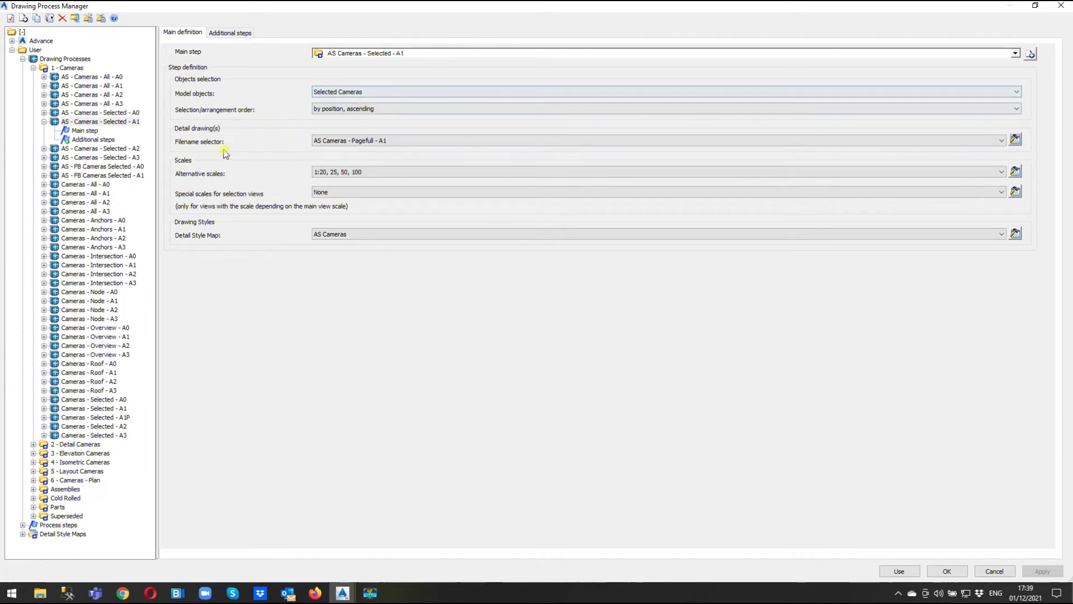
click(1016, 139)
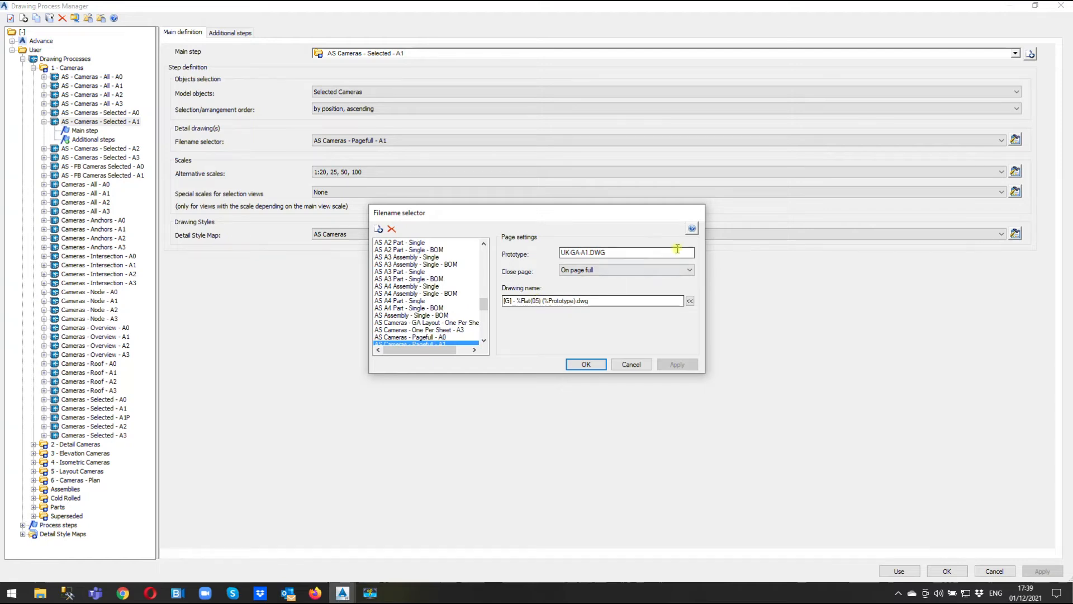
click(585, 364)
click(1060, 5)
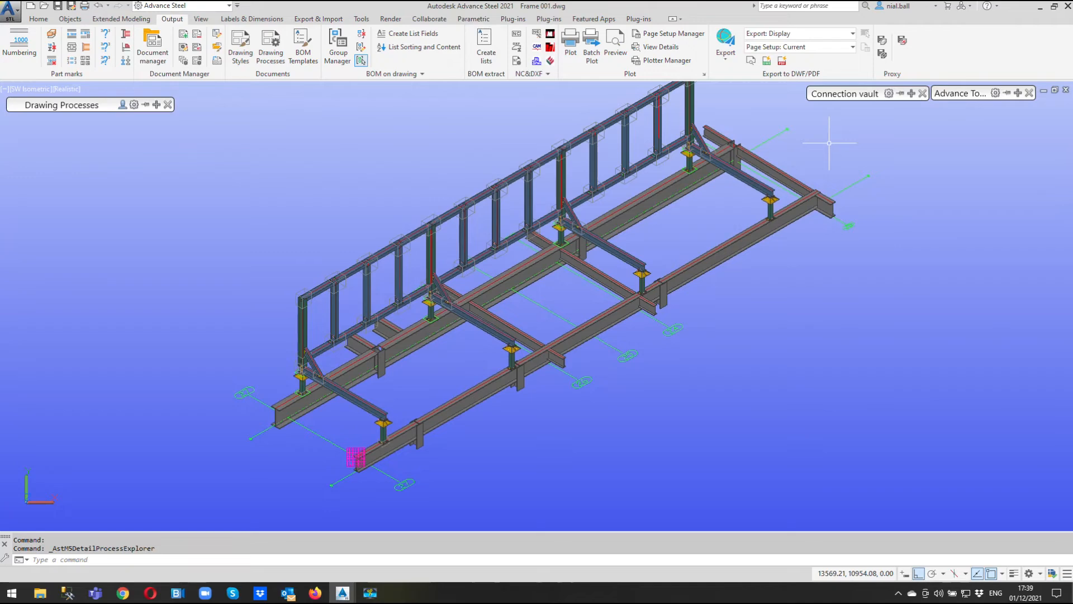
- Run the AS - Cameras - Selected - A1 drawing process on the model's camera with the default process properties
click(352, 449)
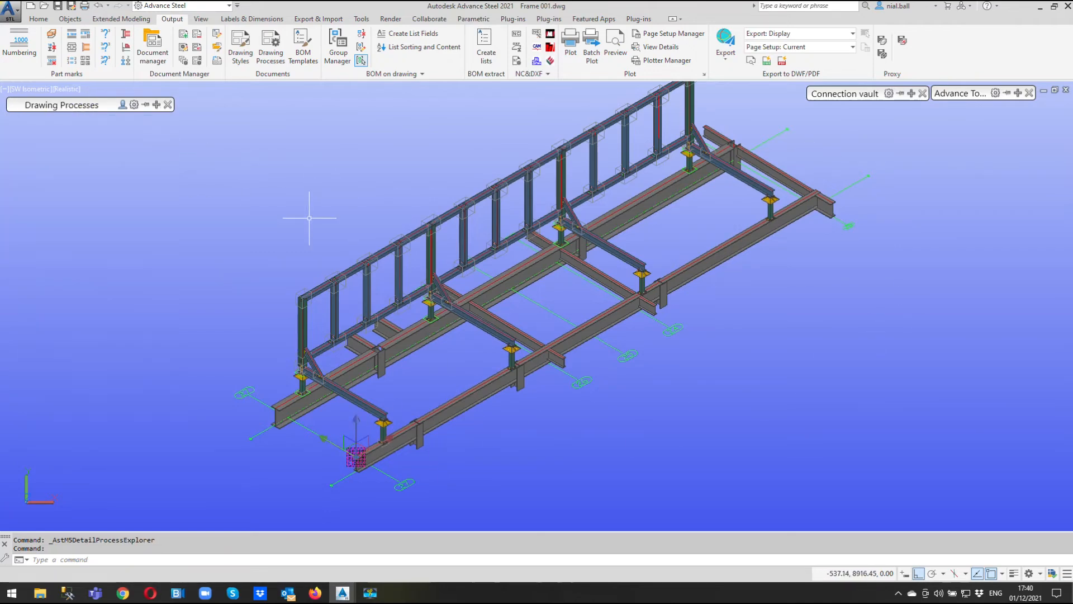
mouse_move(94, 130)
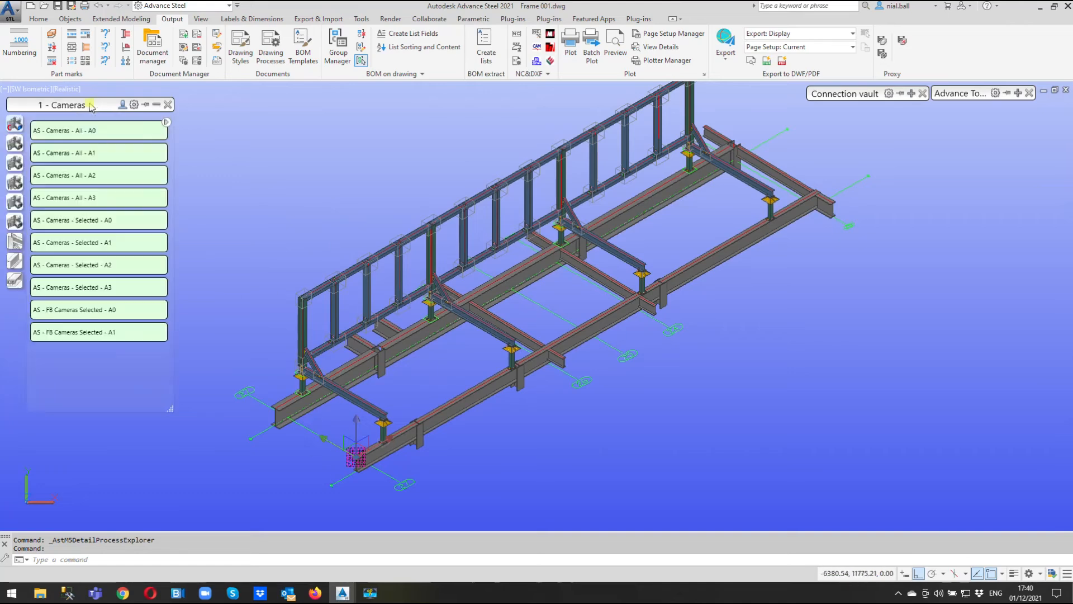
click(110, 238)
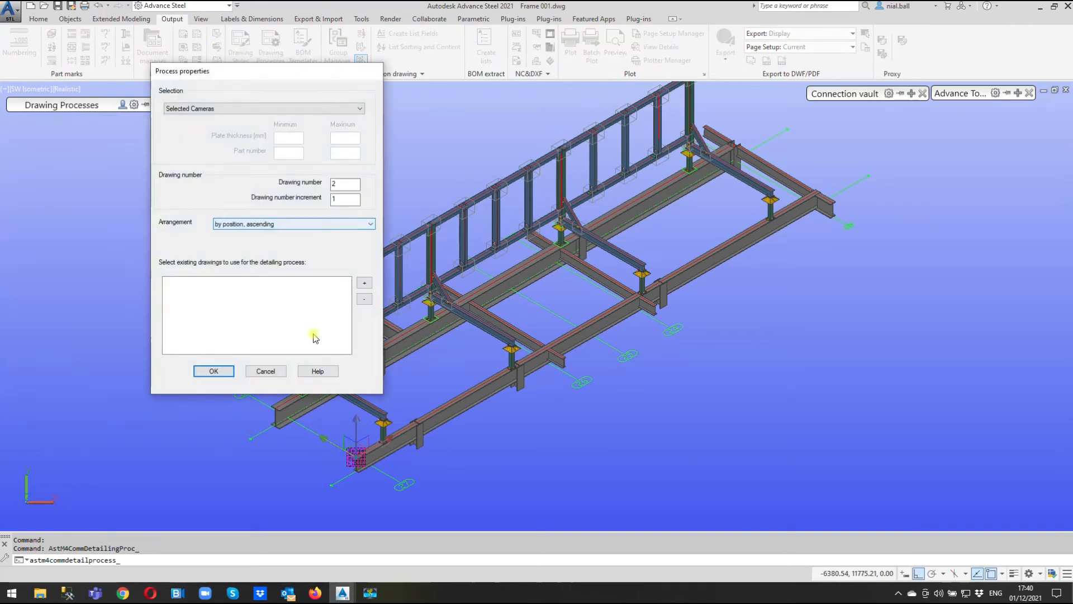
click(213, 371)
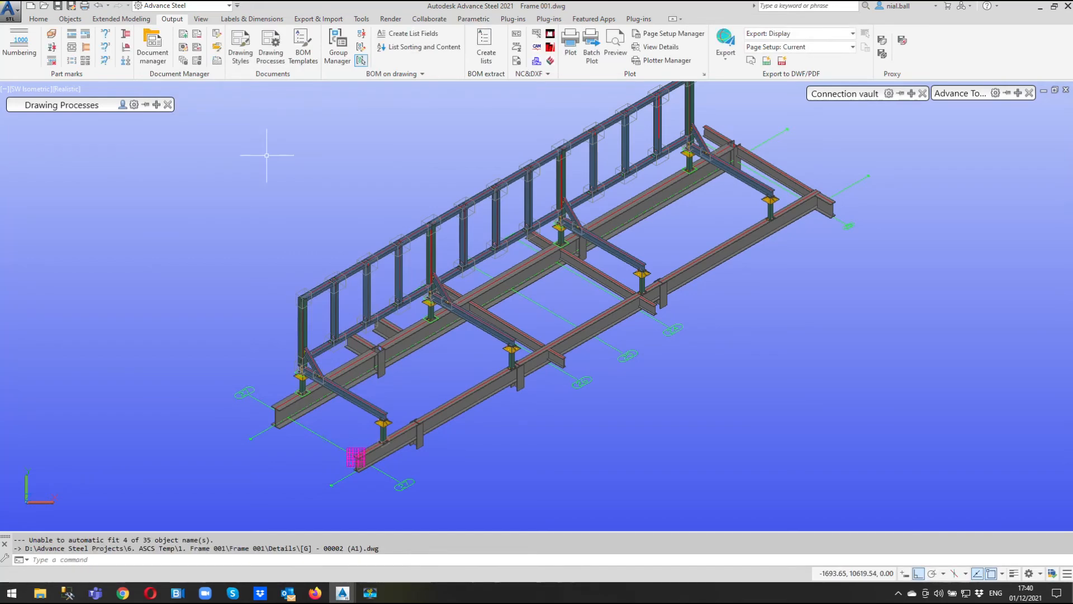
- Open the [G] - 00002 (A1).dwg detail drawing from the Document Manager
click(152, 51)
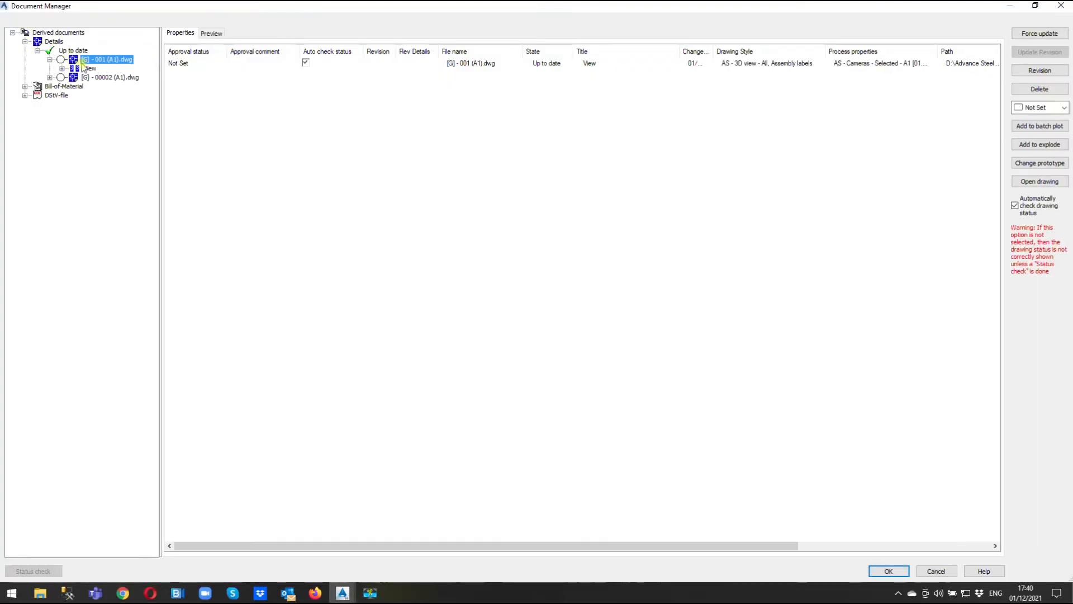
click(126, 78)
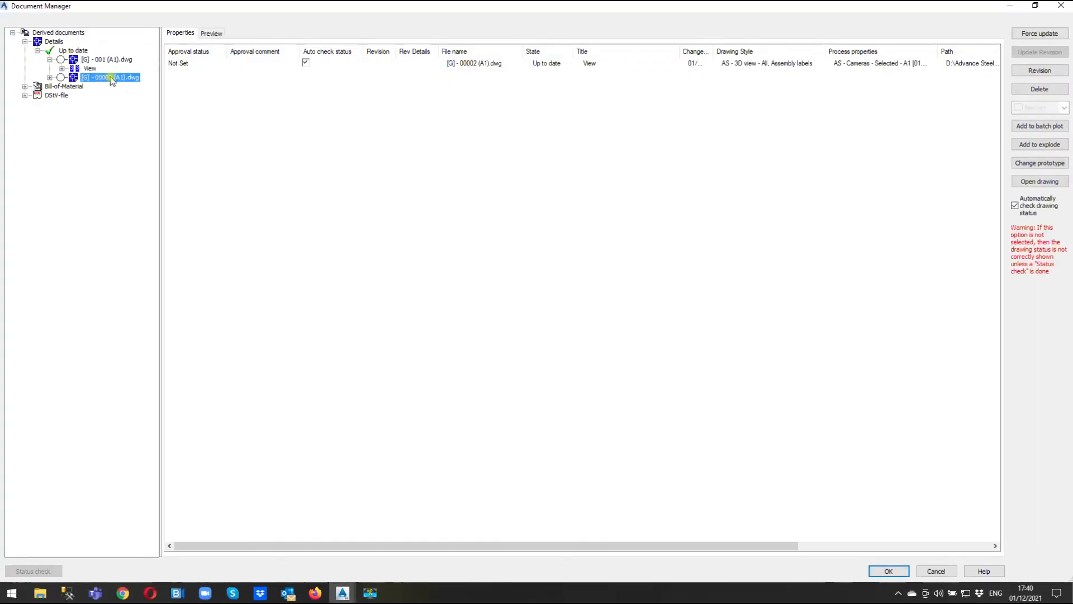
click(1026, 180)
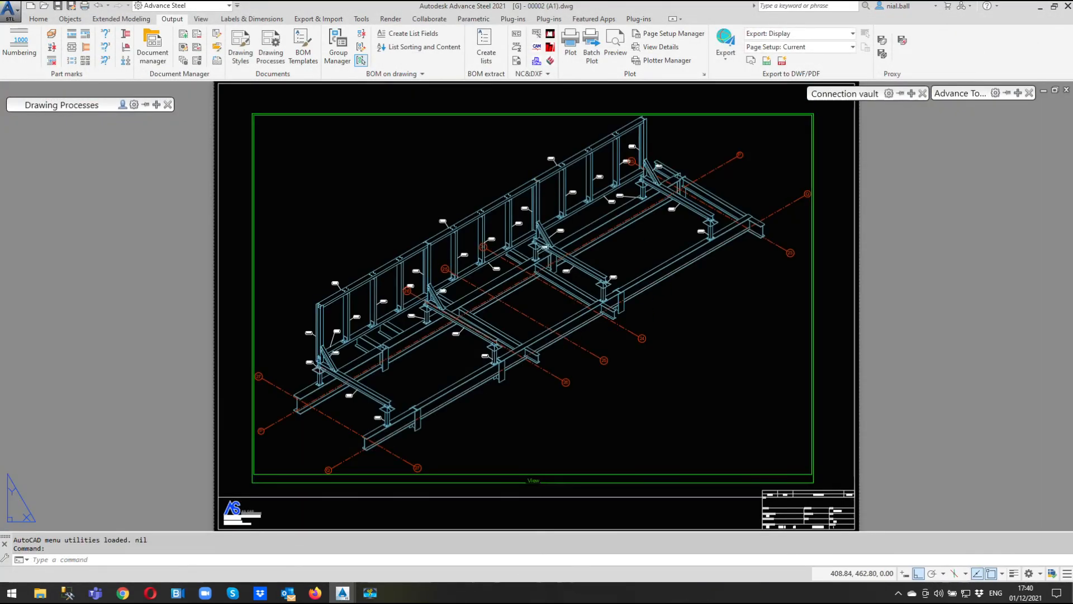
- Inspect the Drawing Number parts in the detail drawing's title block, and close the drawing without saving changes
scroll(604, 359, down, 2)
scroll(642, 438, up, 10)
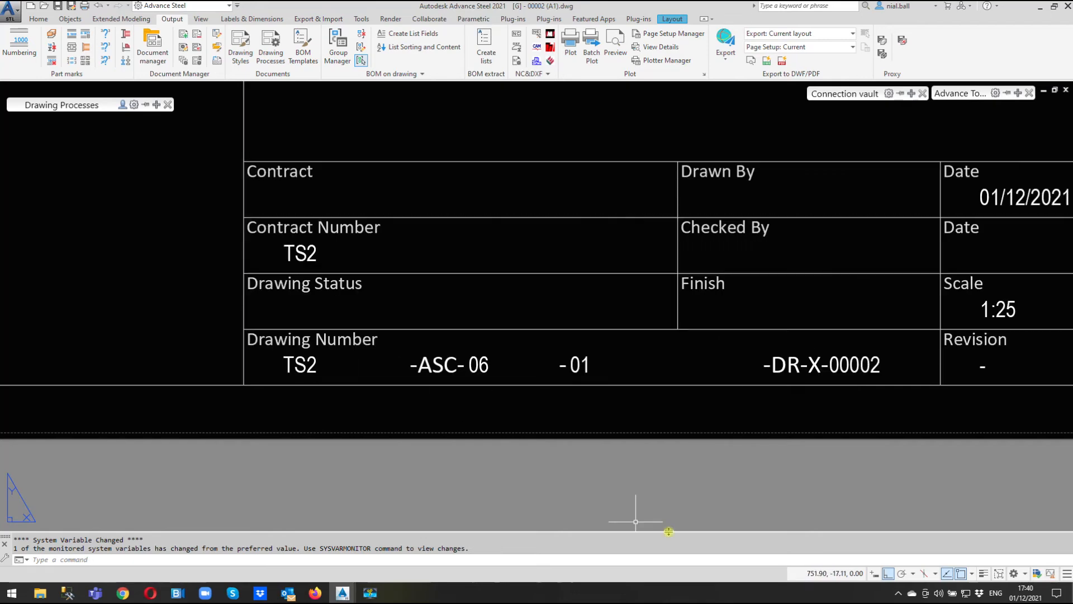
mouse_move(312, 365)
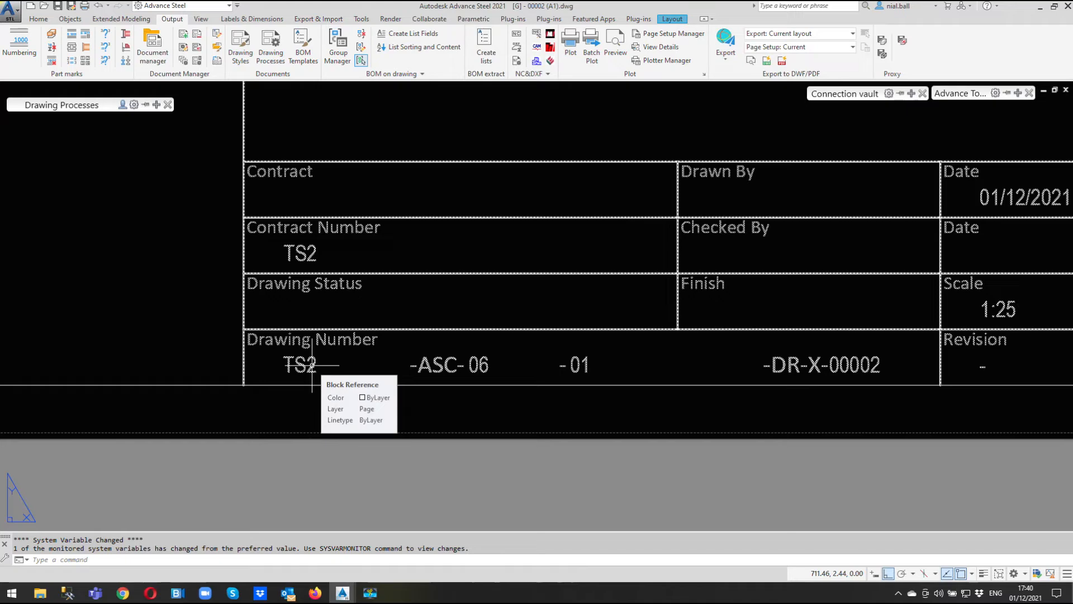
click(439, 363)
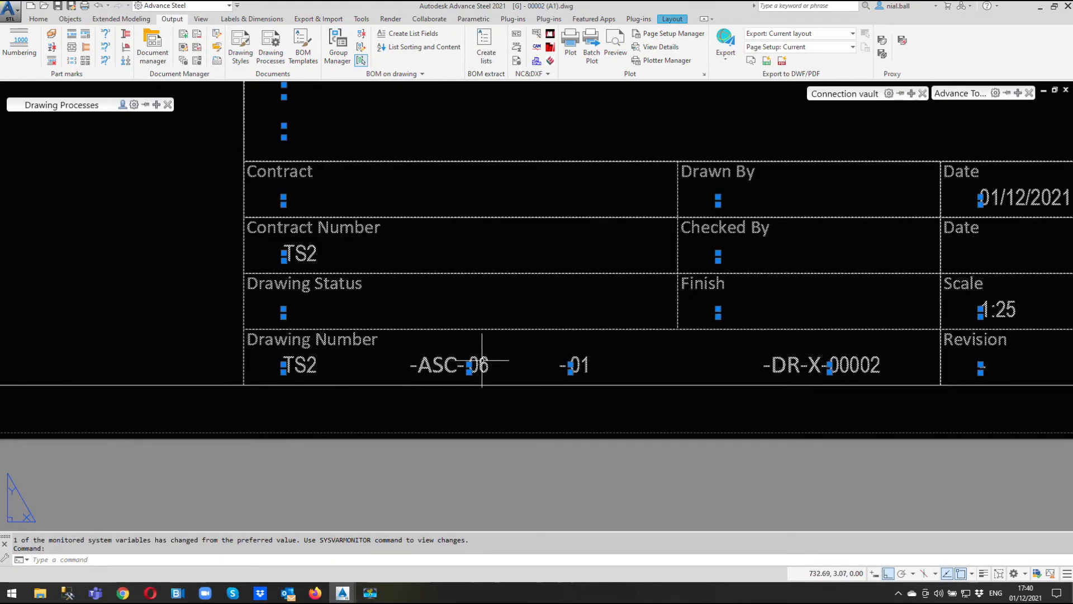
key(Escape)
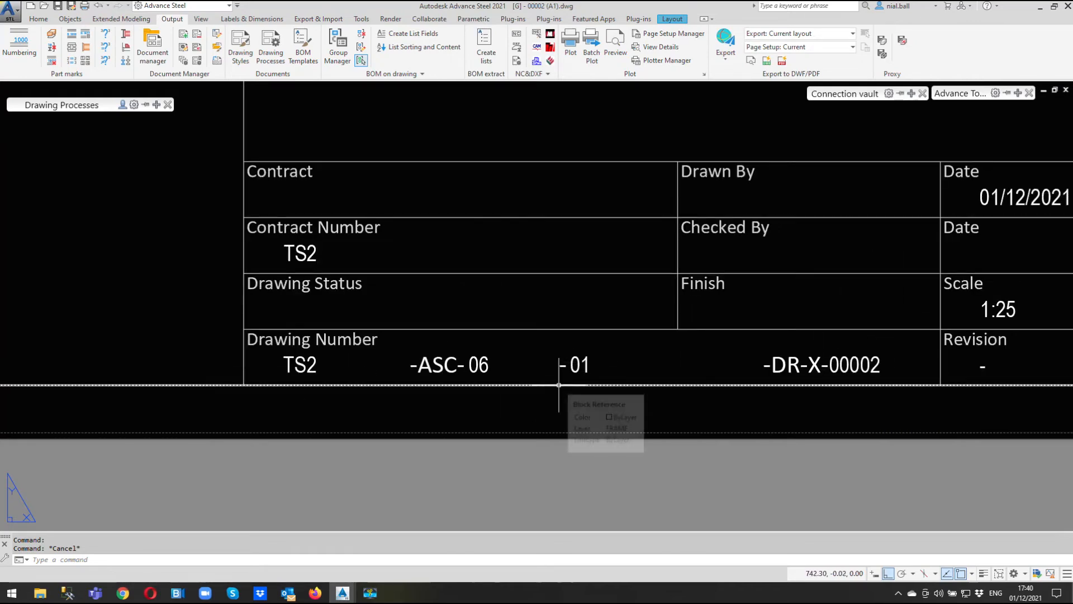
key(Escape)
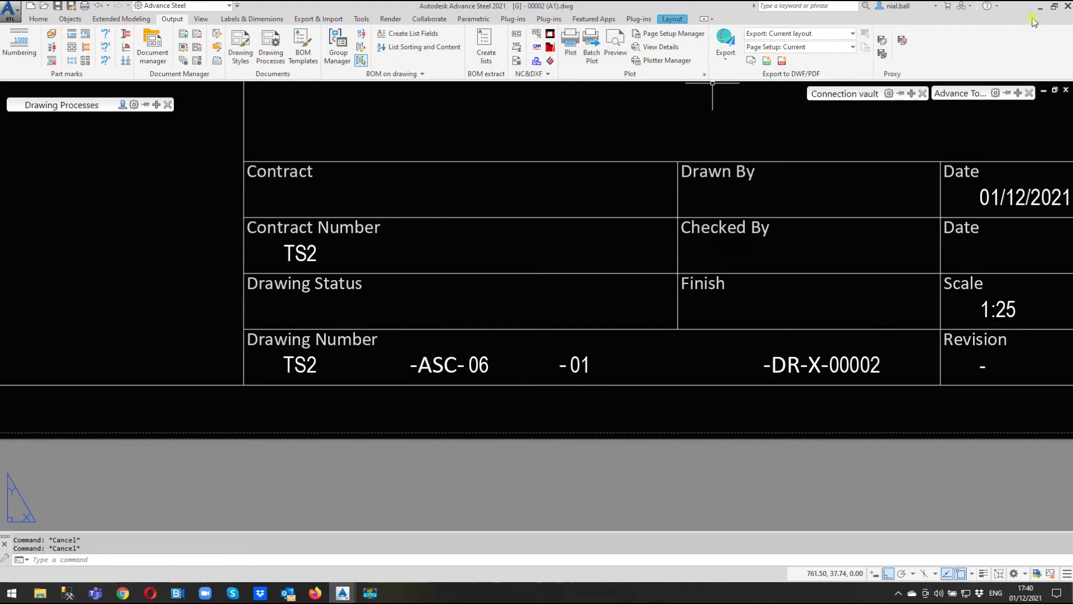
click(1065, 90)
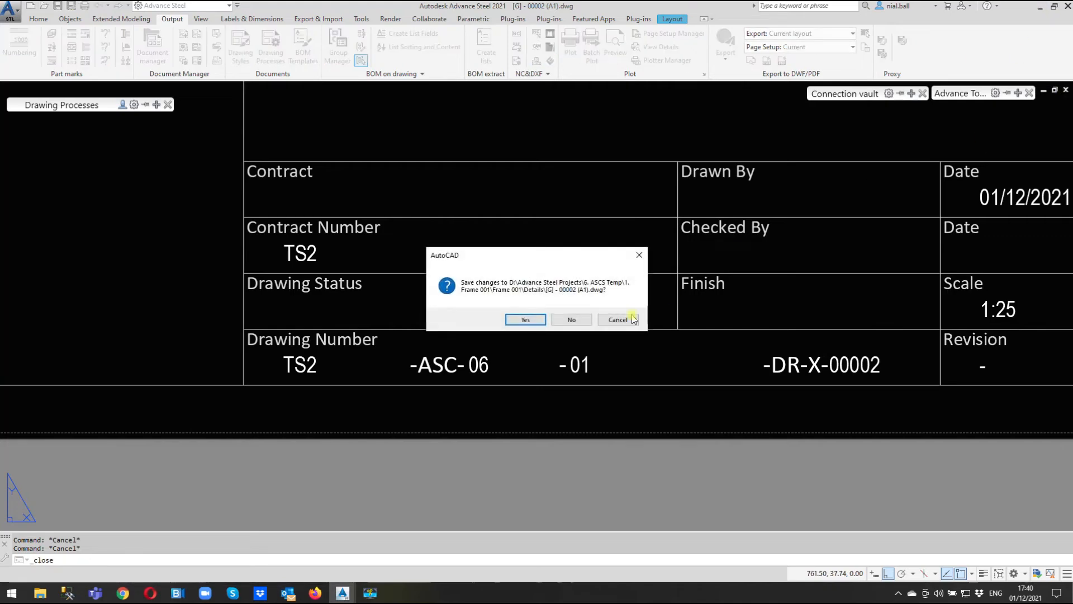
click(571, 320)
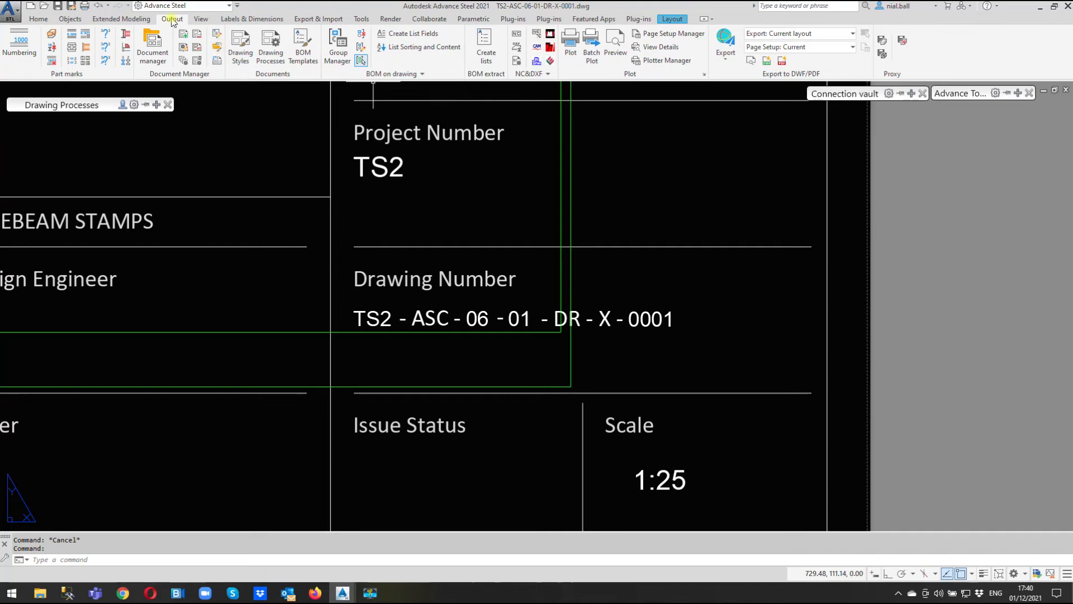
- Open the UK-GA-A1.dwg prototype from the default Prototypes folder for editing
click(218, 48)
scroll(557, 270, down, 3)
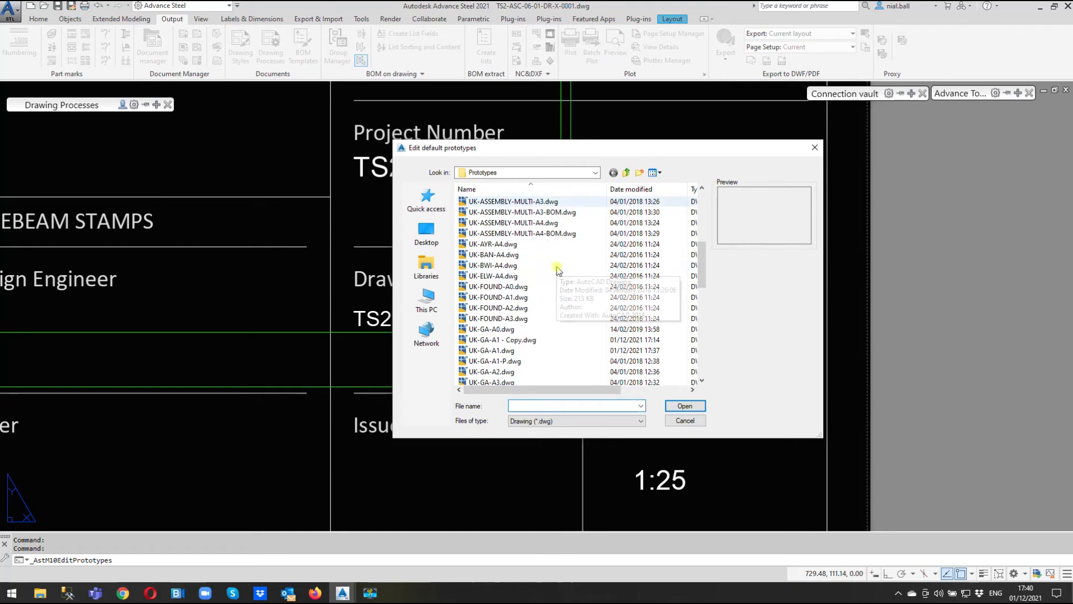
click(501, 351)
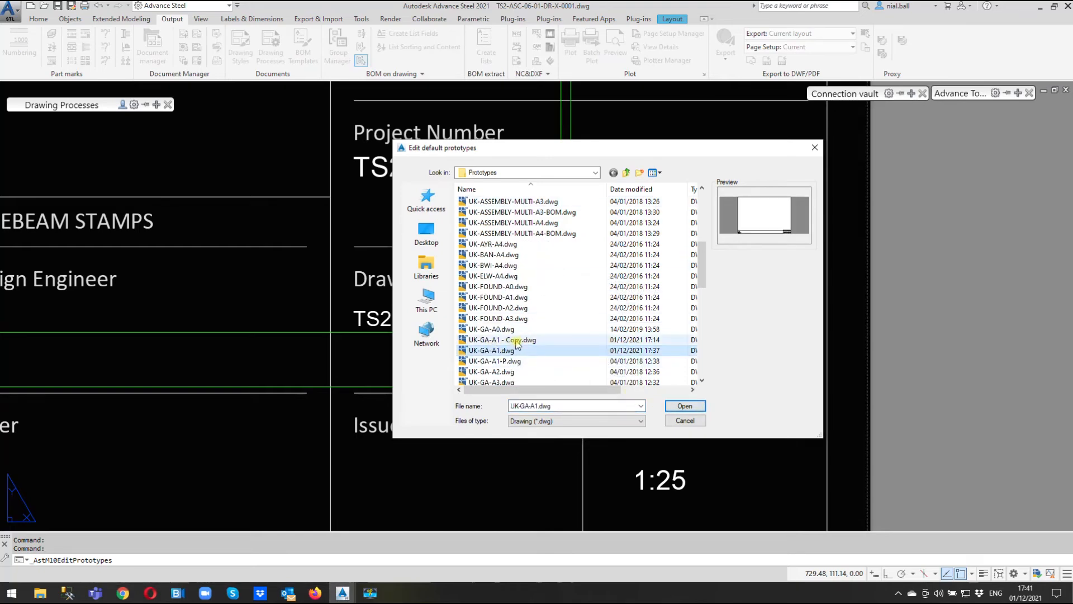
right_click(505, 351)
click(530, 284)
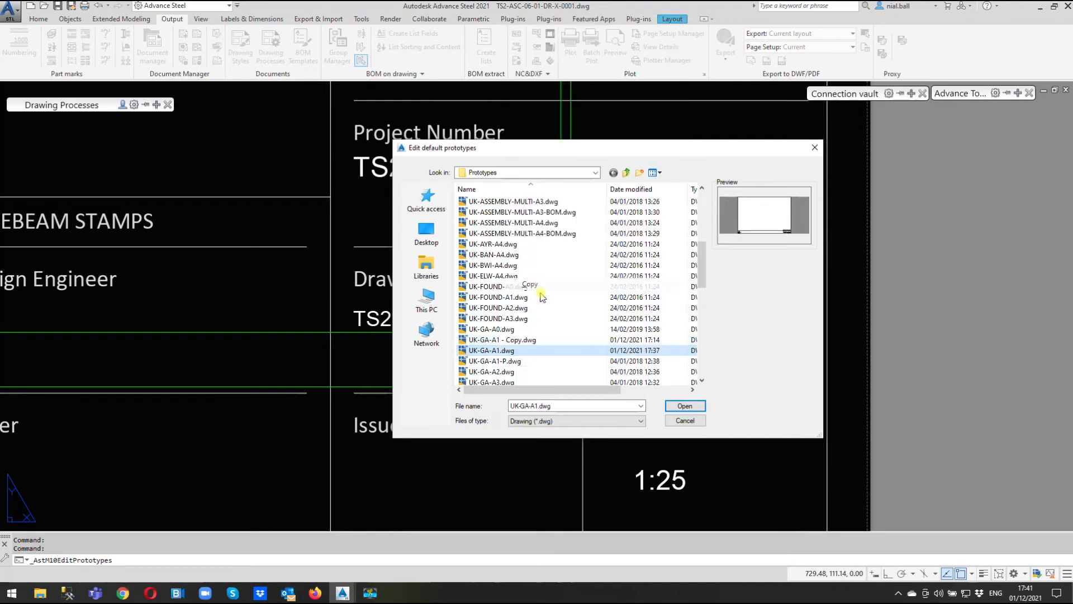
right_click(582, 320)
click(512, 352)
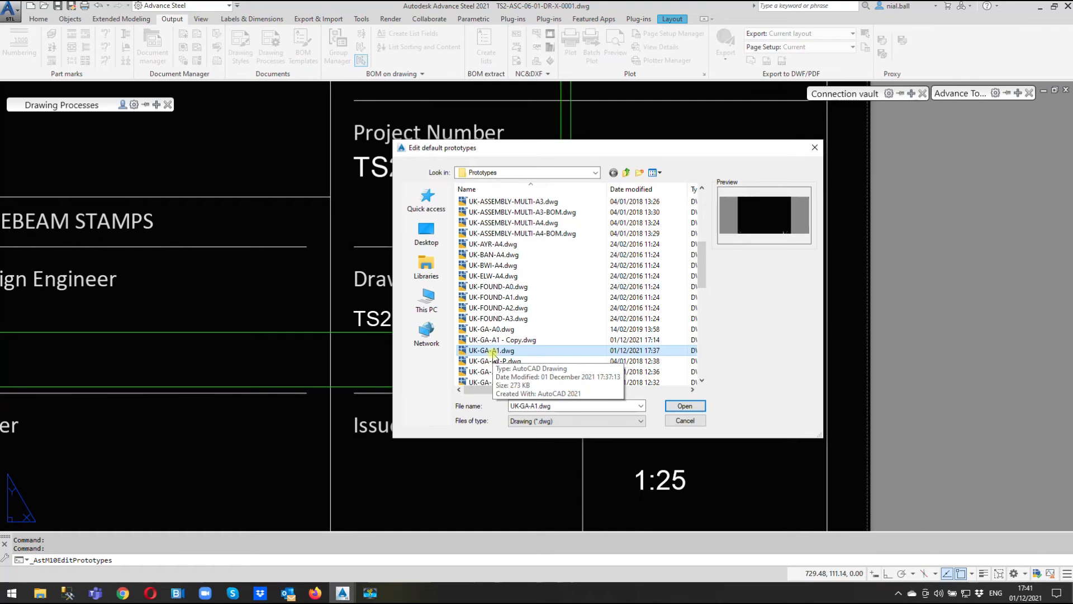
click(683, 406)
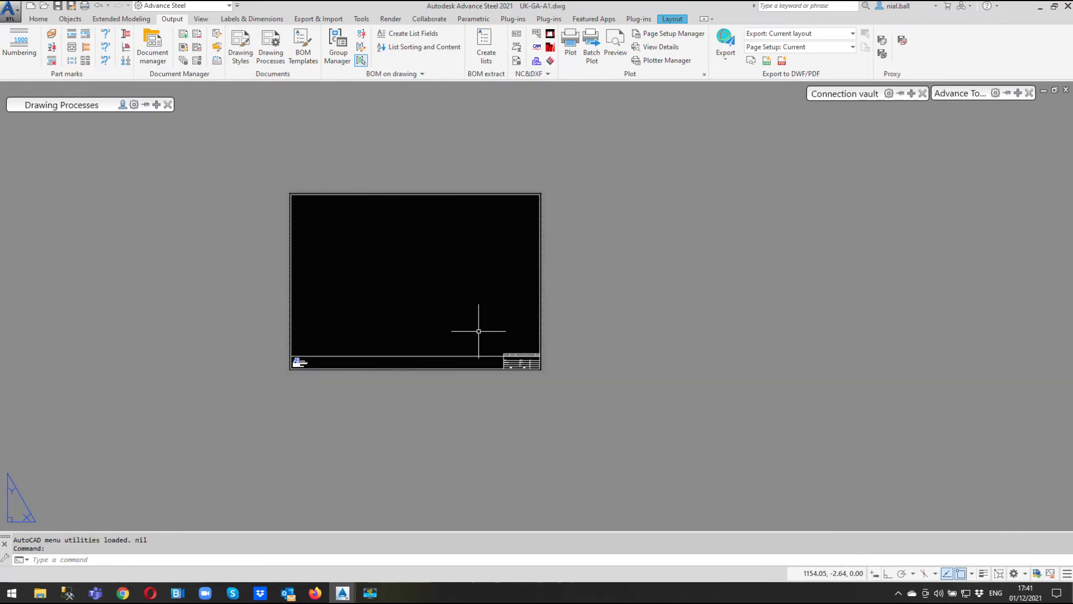
- Open the UK-GA-A1 title block in the Block Editor at its Drawing Number attributes
scroll(503, 358, up, 6)
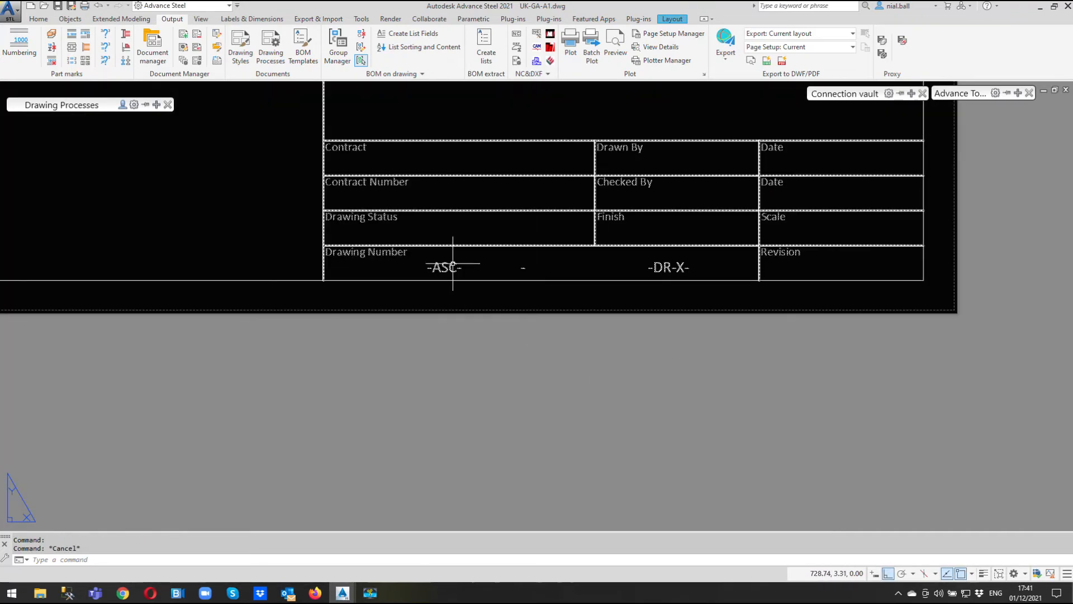
click(453, 263)
right_click(500, 189)
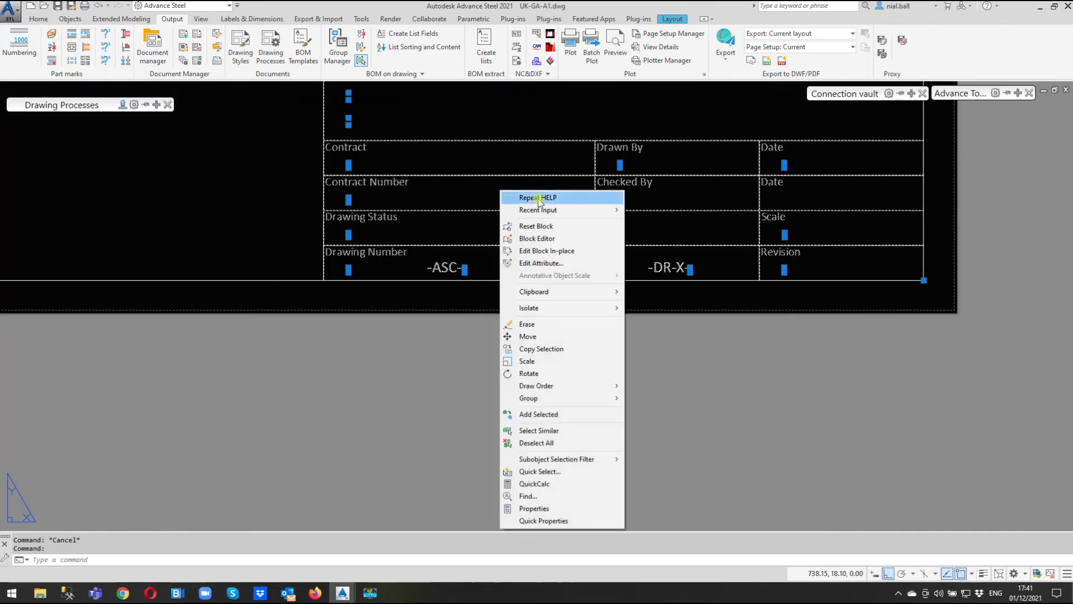
click(541, 240)
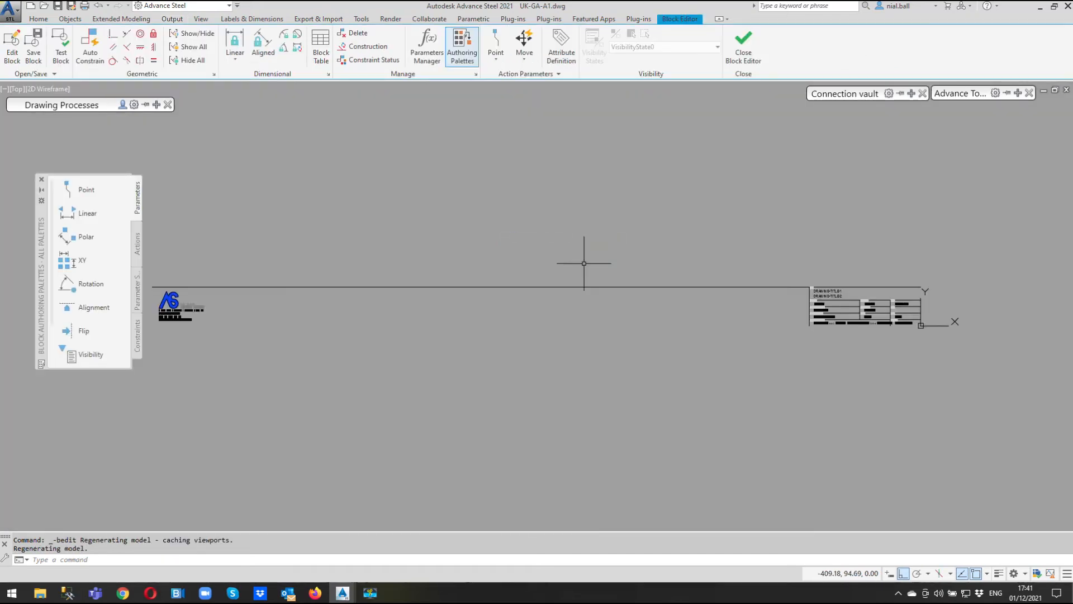
scroll(803, 342, down, 2)
key(Escape)
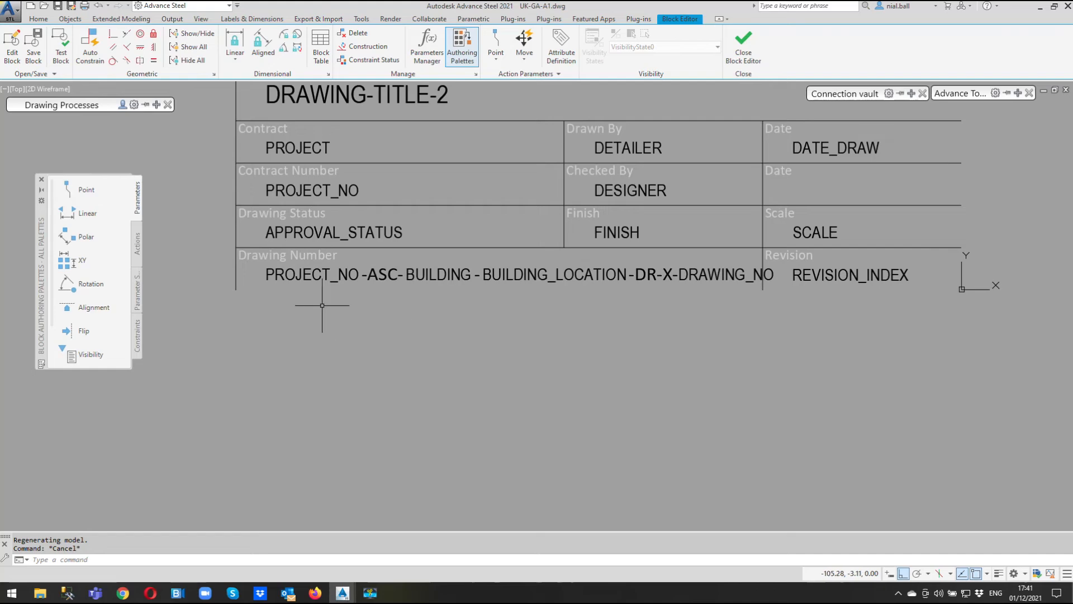
scroll(327, 305, up, 4)
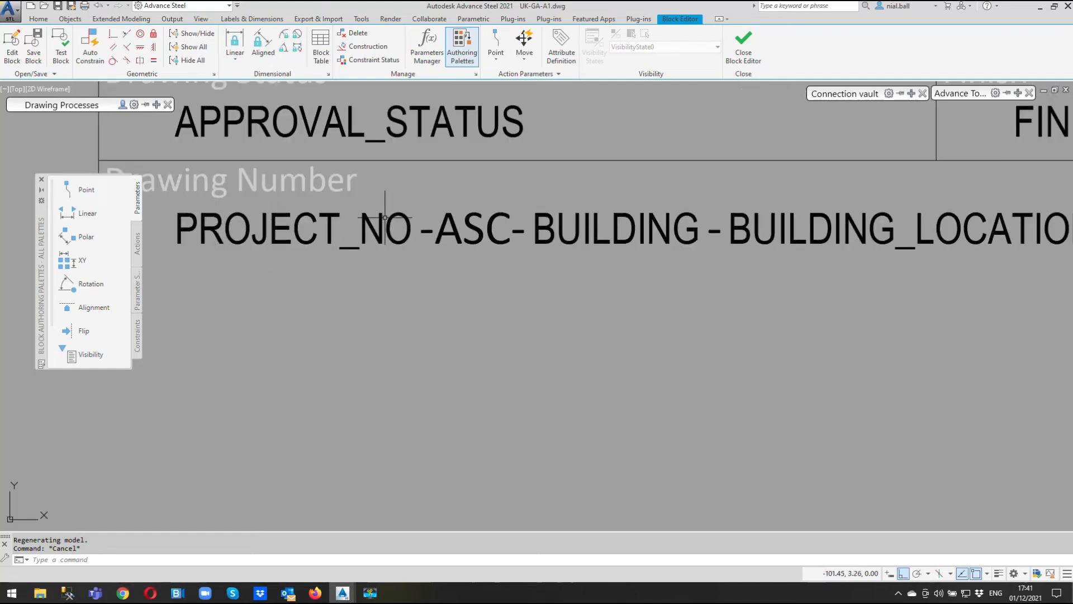
- Move everything after PROJECT_NO in the Drawing Number row, from -ASC- through DRAWING_NO, left so that it overlaps the PROJECT_NO tag
click(451, 228)
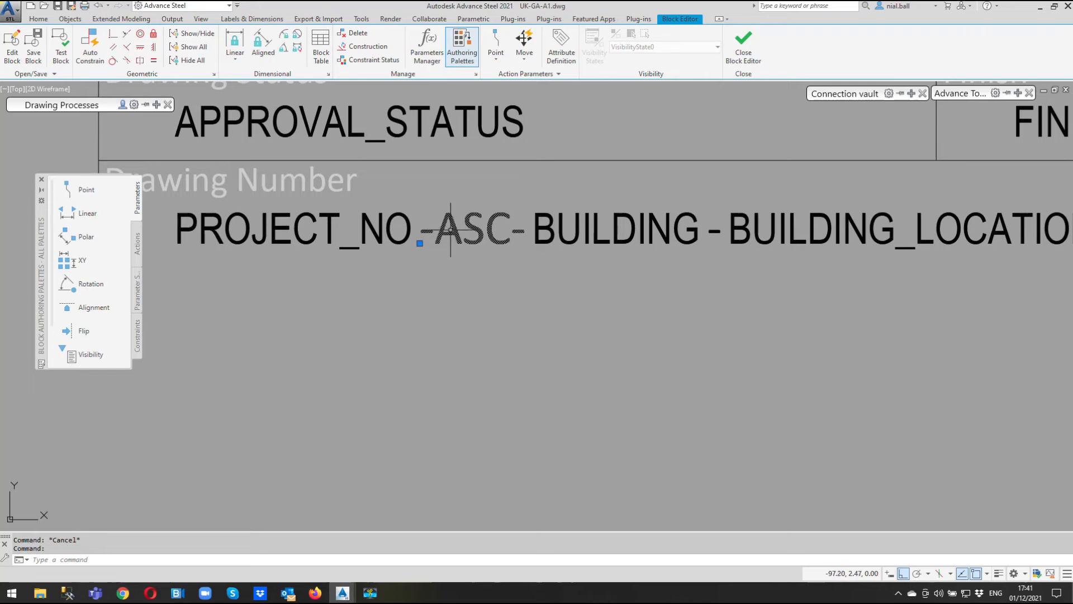
click(550, 218)
scroll(423, 242, down, 4)
click(774, 225)
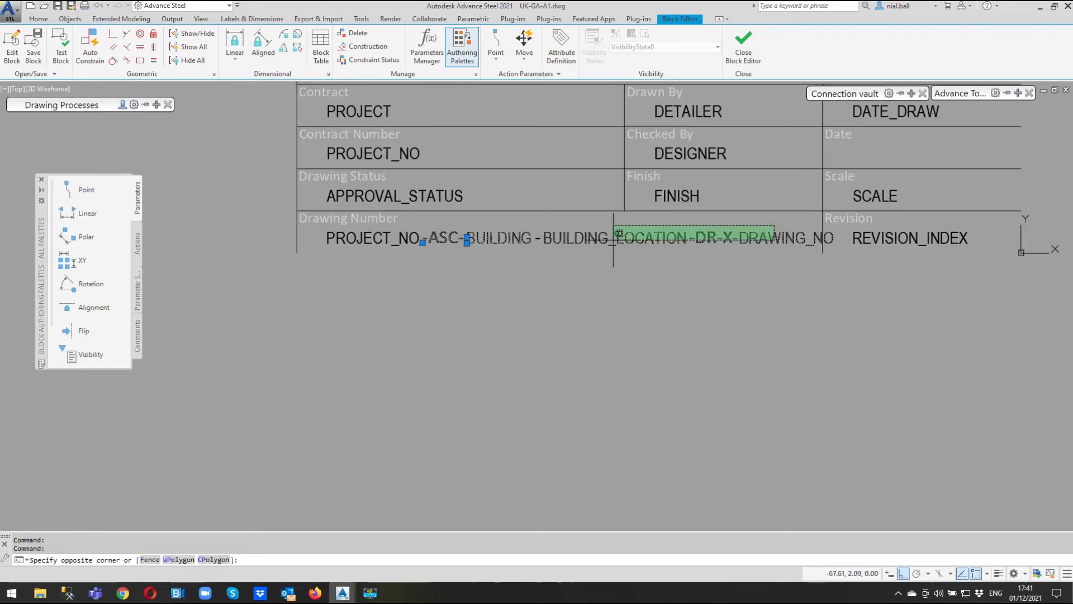
click(551, 244)
right_click(522, 283)
click(551, 375)
scroll(381, 271, up, 2)
click(487, 274)
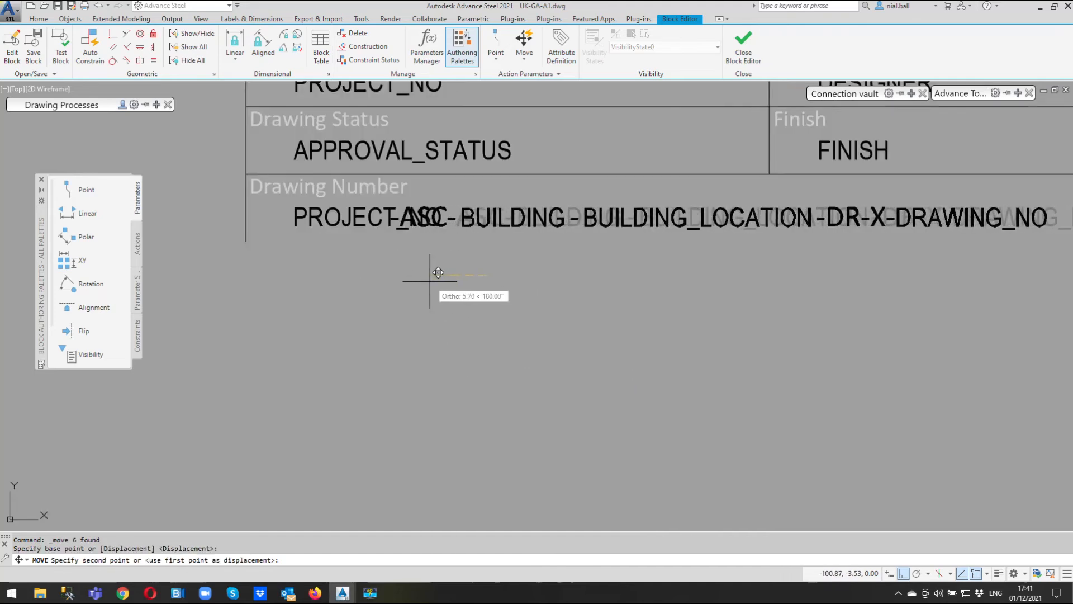
click(392, 276)
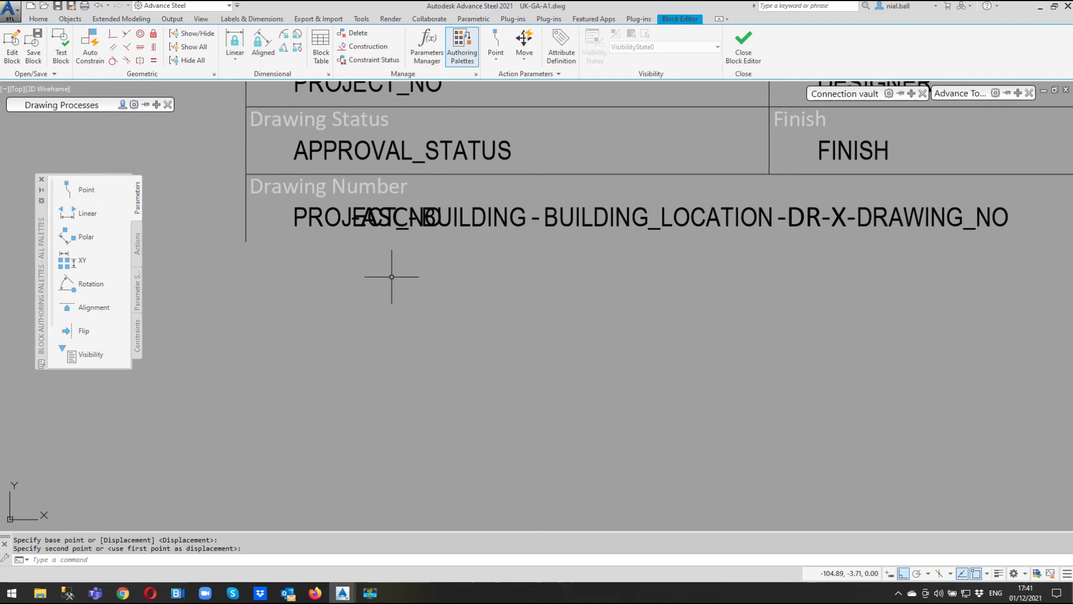
scroll(442, 208, up, 5)
key(Escape)
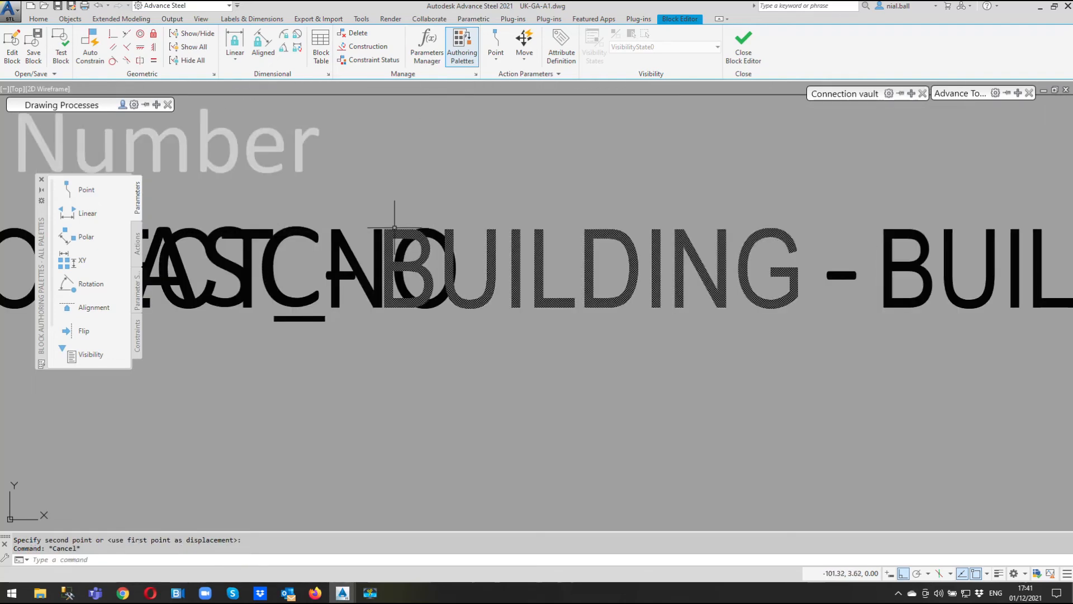
scroll(396, 228, down, 3)
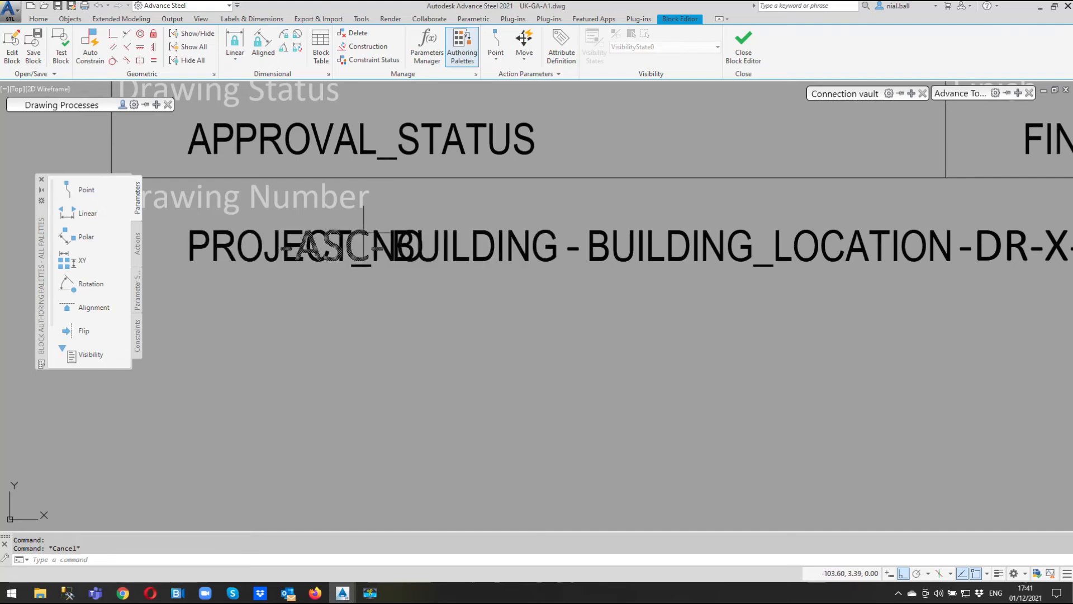
key(Escape)
key(Escape)
- Move the second hyphen, BUILDING_LOCATION, -DR-X- and DRAWING_NO left together so that they overlap the BUILDING tag
click(621, 214)
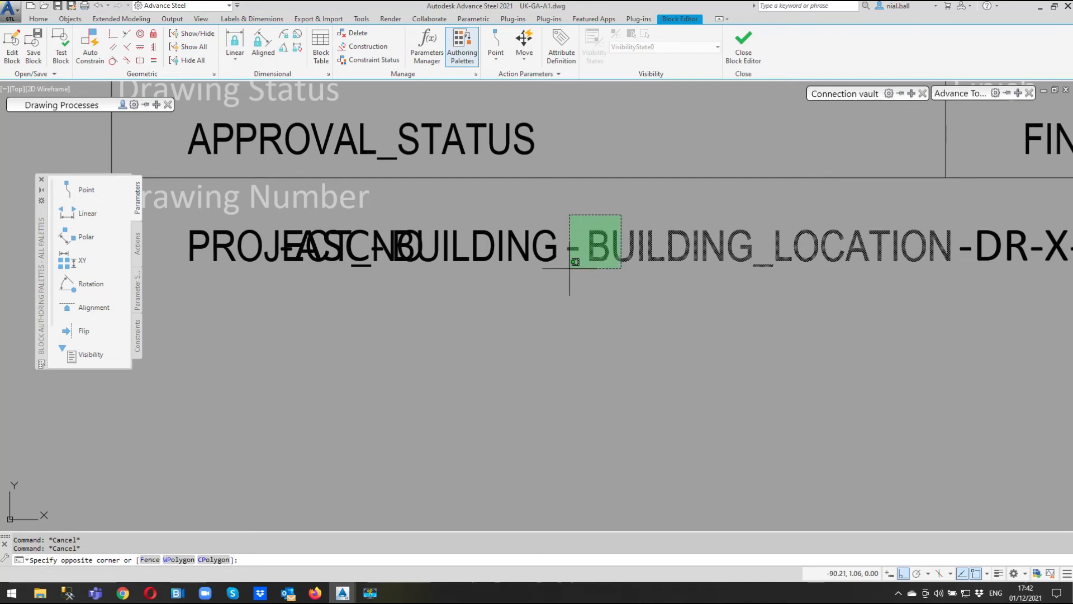
scroll(333, 304, down, 2)
click(825, 239)
click(730, 292)
right_click(709, 323)
click(741, 144)
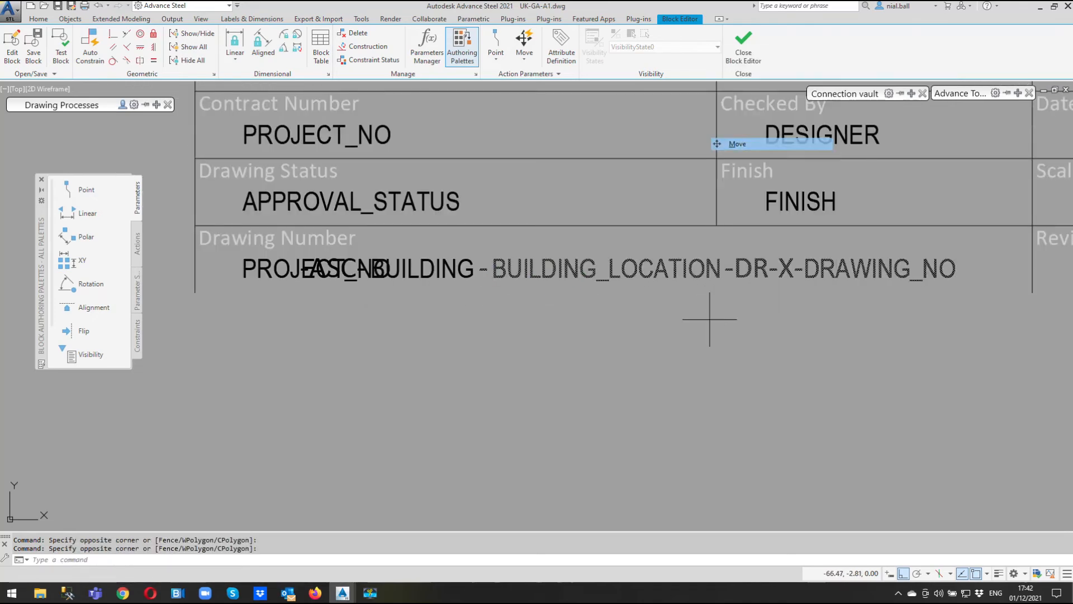
scroll(545, 314, up, 2)
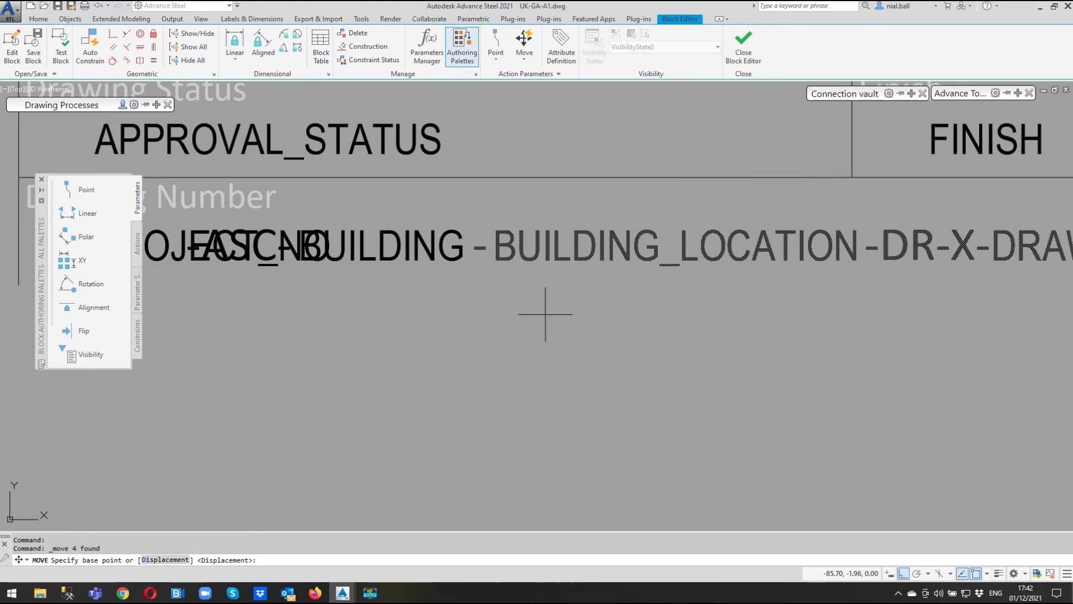
click(545, 314)
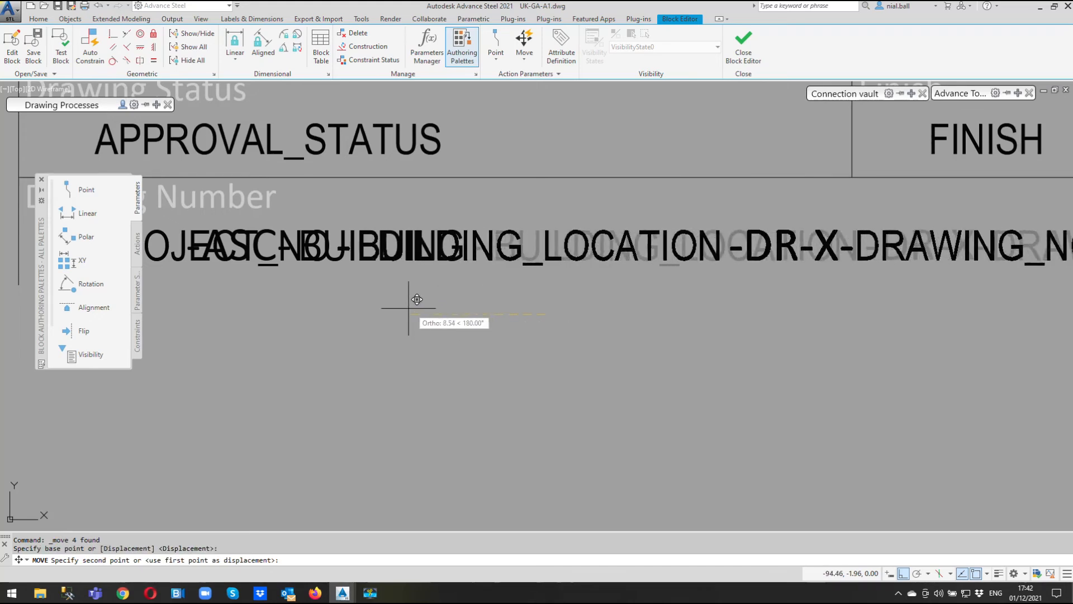
click(438, 290)
scroll(256, 278, down, 2)
key(Escape)
click(809, 240)
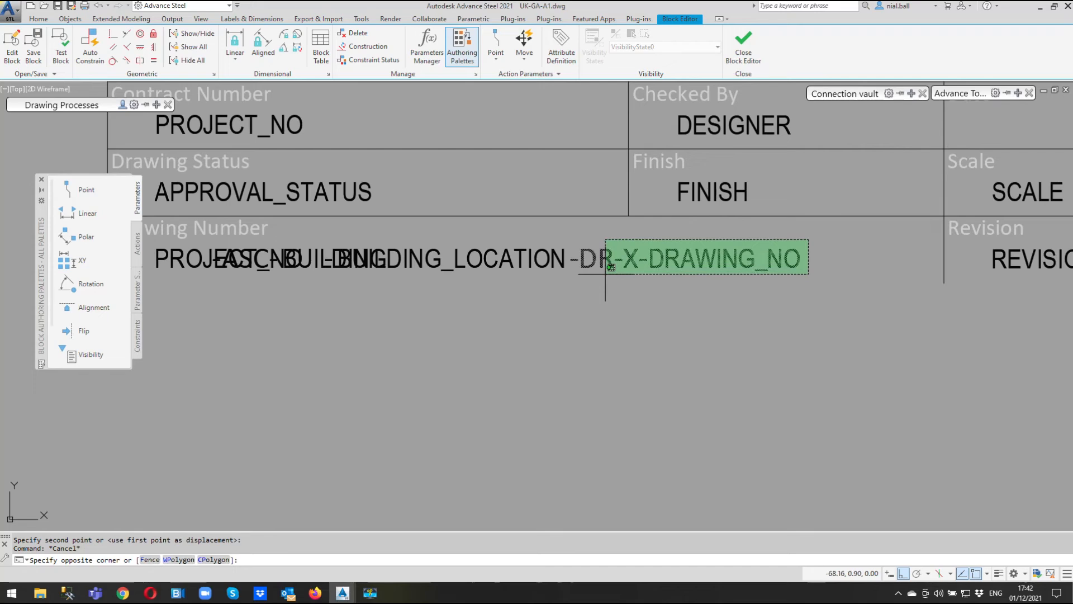
key(Escape)
scroll(628, 263, up, 4)
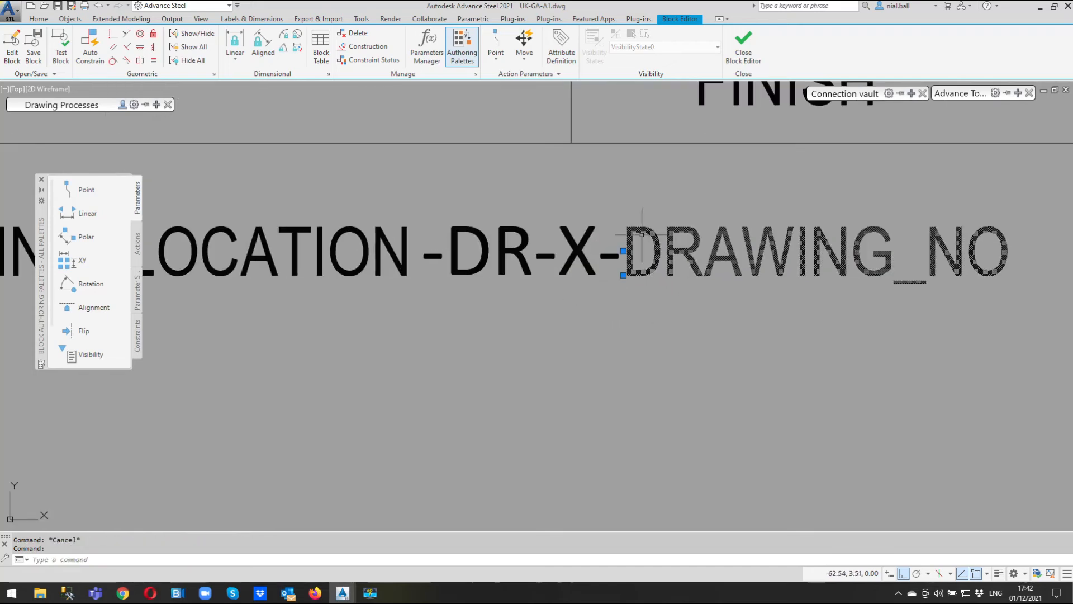
click(612, 256)
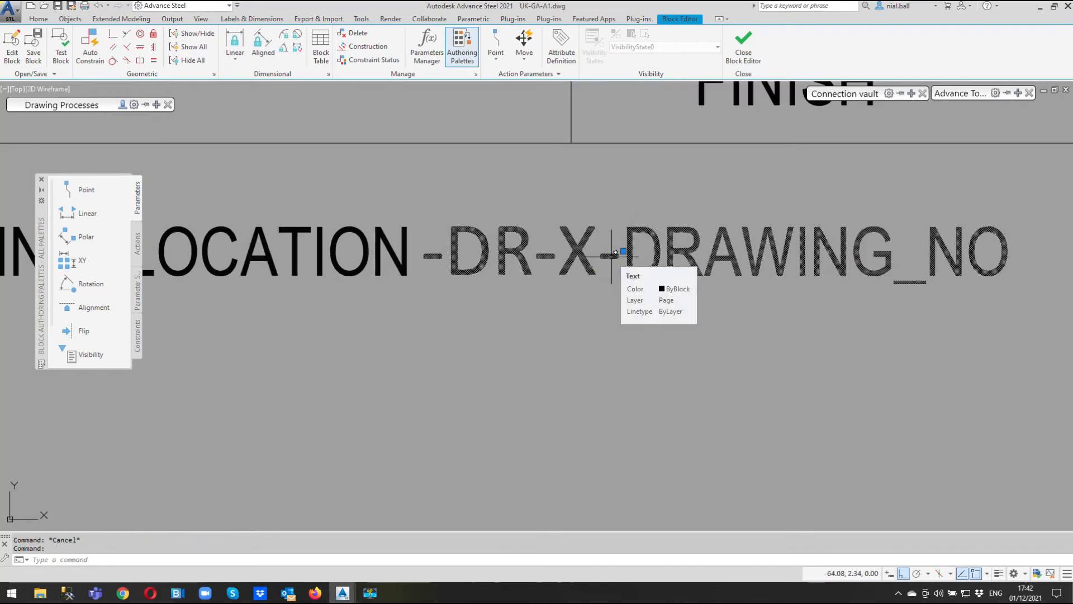
scroll(544, 259, down, 2)
key(Escape)
- Move the -DR-X- text and DRAWING_NO tag left together so that they overlap the BUILDING_LOCATION tag
click(690, 222)
click(546, 300)
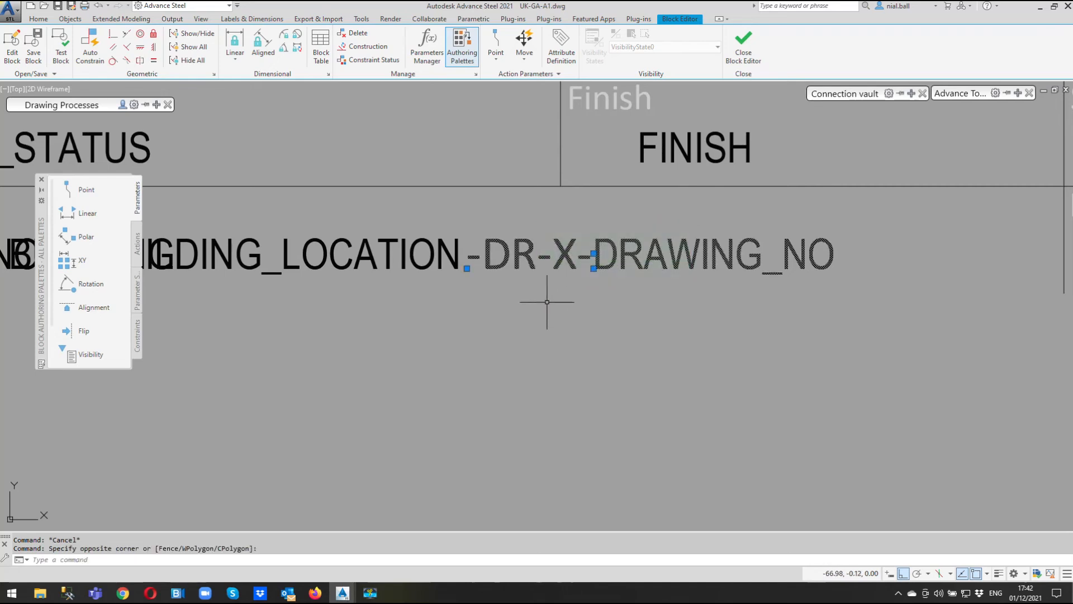
scroll(634, 321, down, 4)
right_click(659, 336)
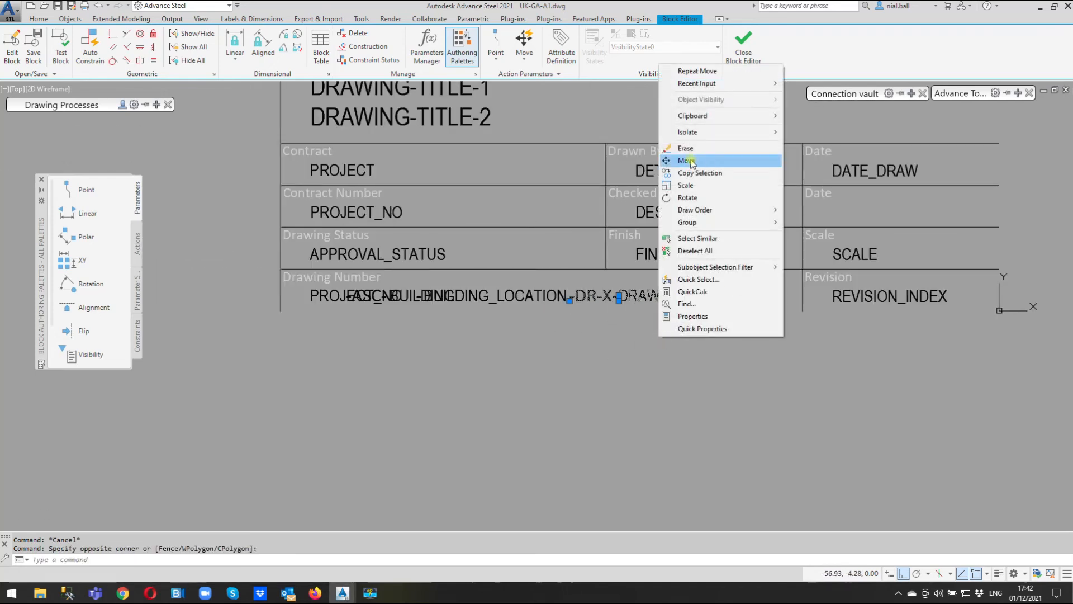
click(688, 161)
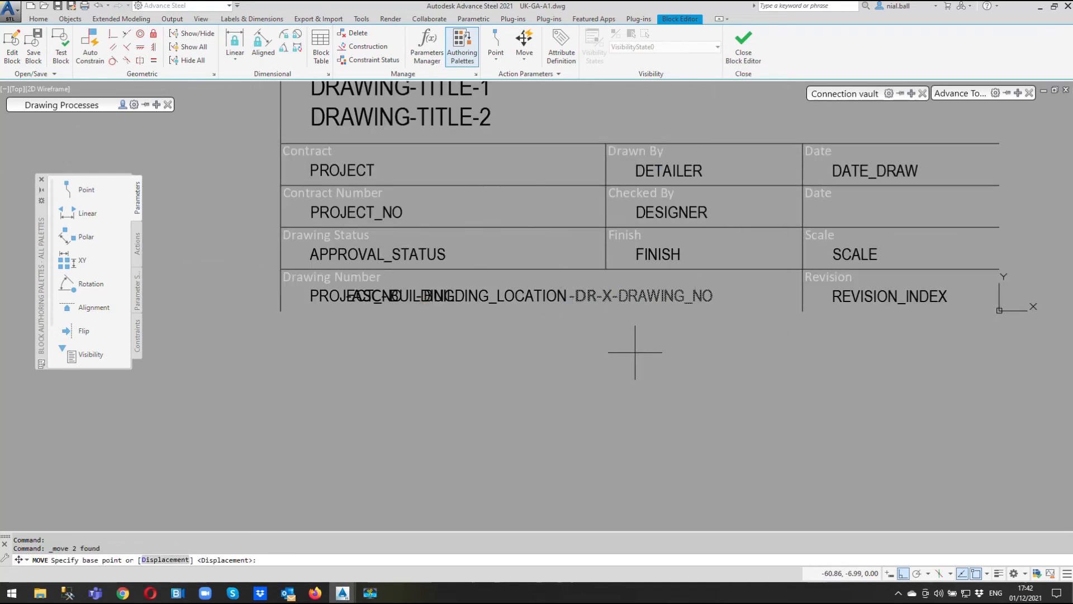
click(609, 330)
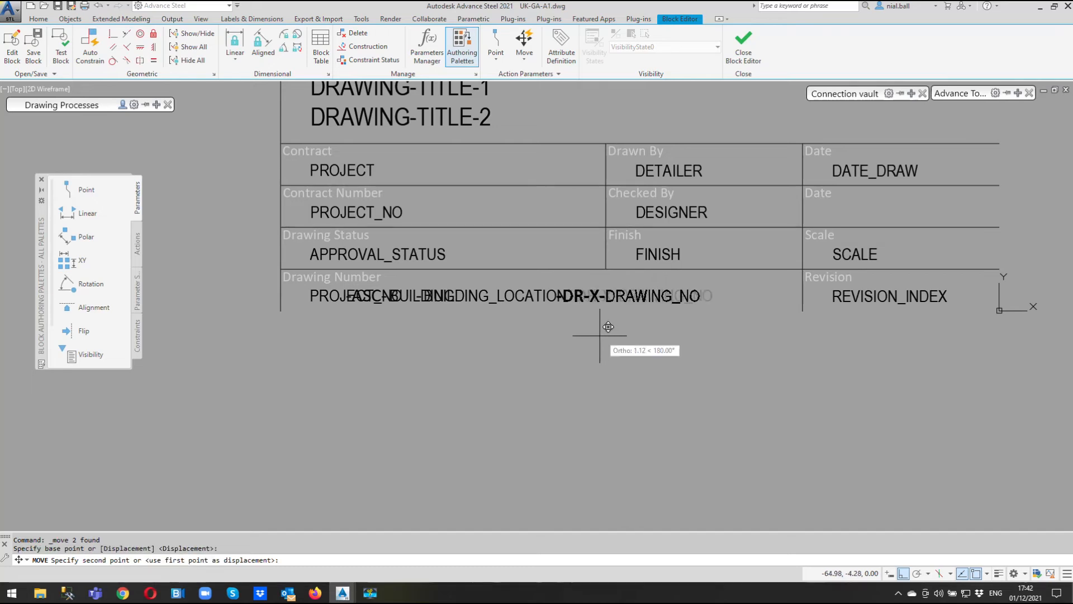
scroll(552, 331, up, 2)
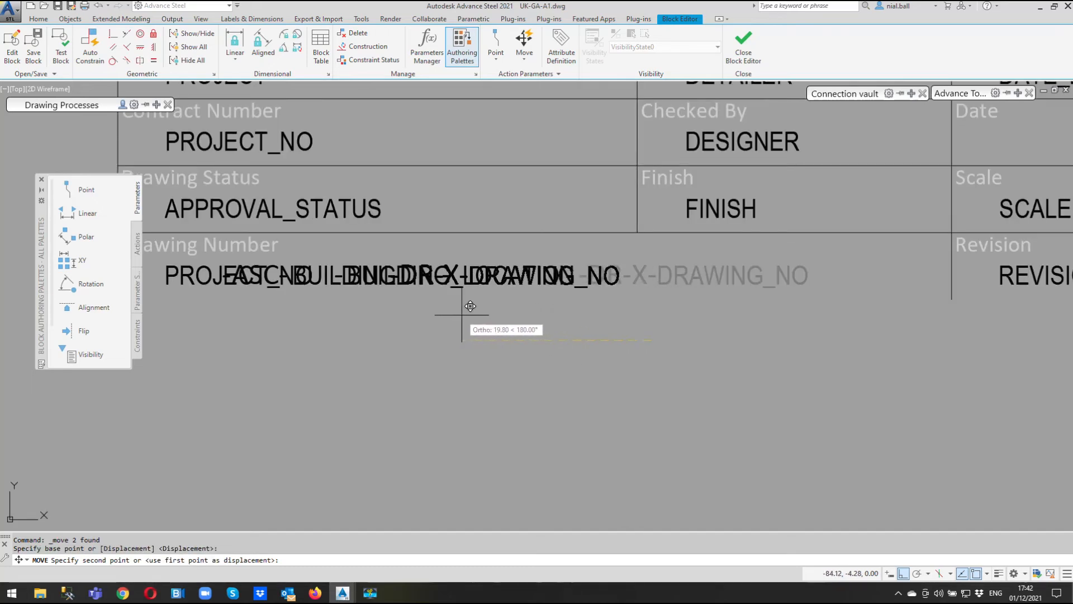
scroll(395, 304, up, 2)
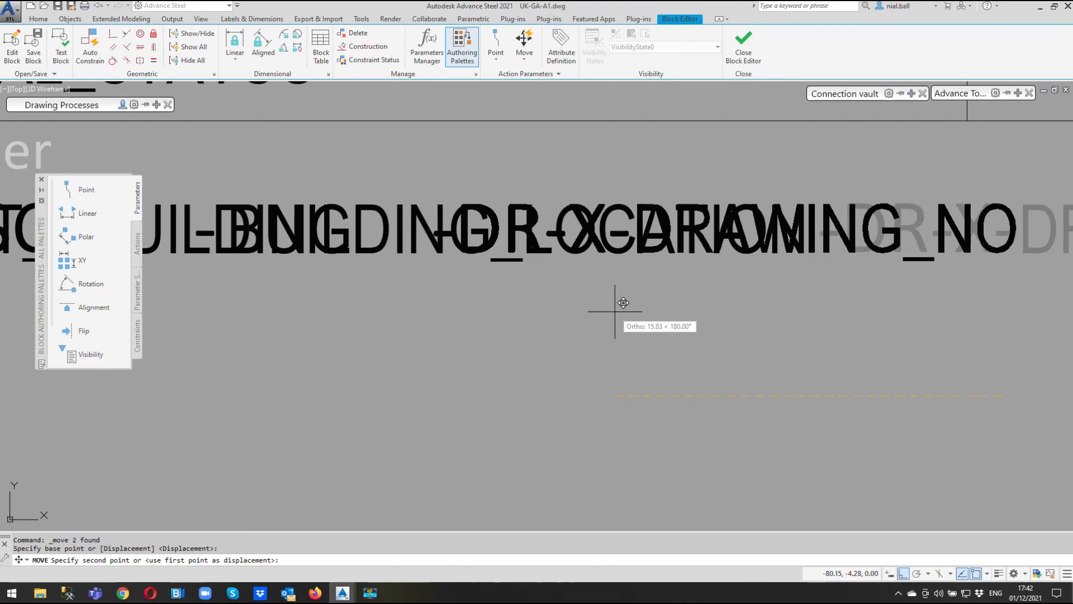
click(510, 317)
scroll(509, 317, down, 3)
key(Escape)
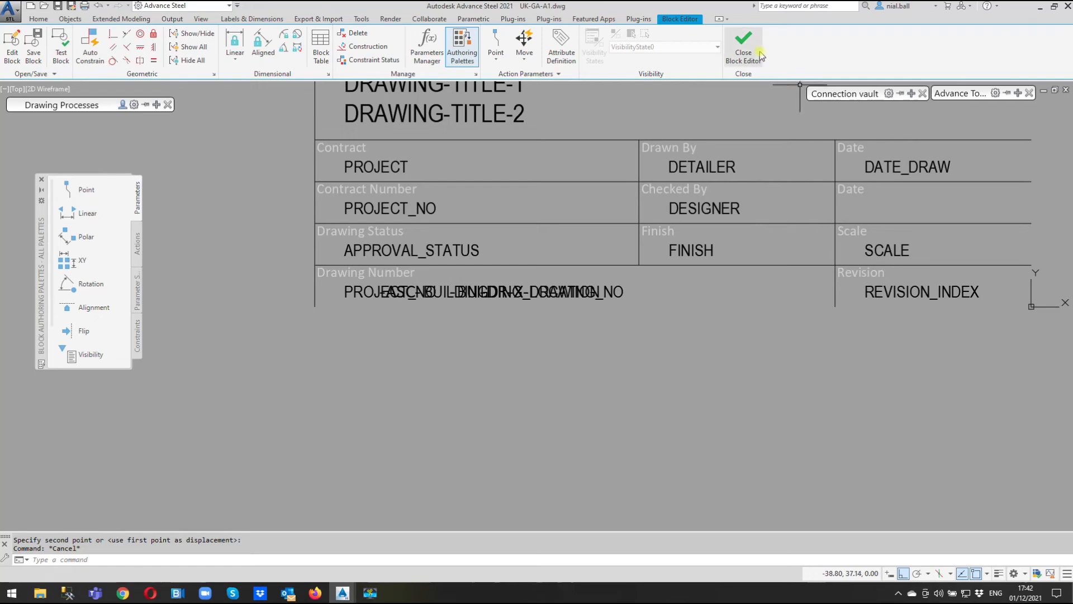
- Close the Block Editor with the changes saved and synchronise the HYPERSTEELPAGEHEADER block's attributes with ATTSYNC
click(743, 44)
click(533, 274)
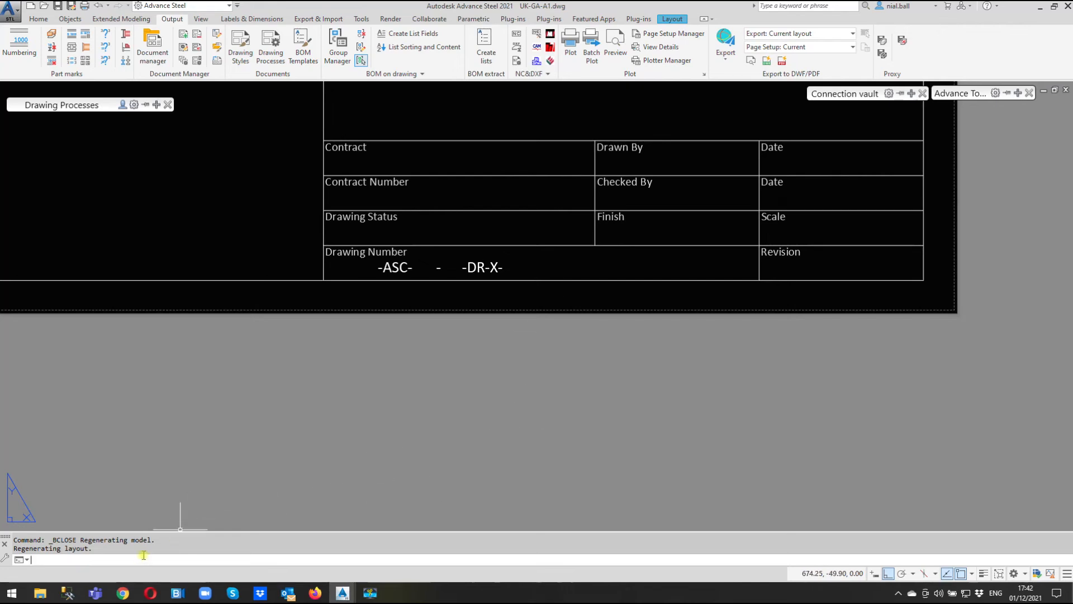
text(ATTSYNC)
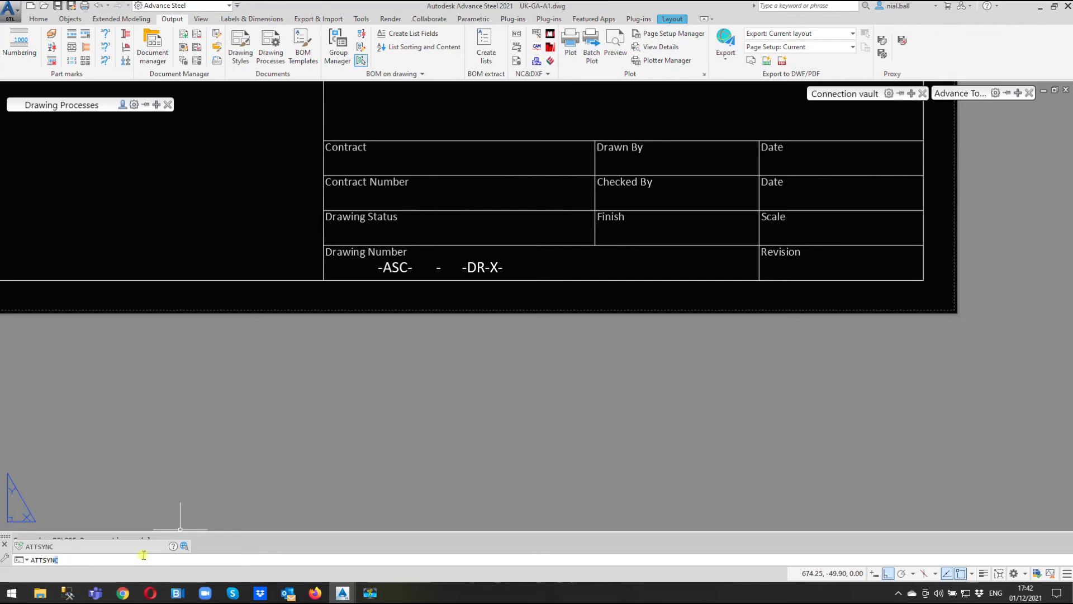
key(Return)
key(Return)
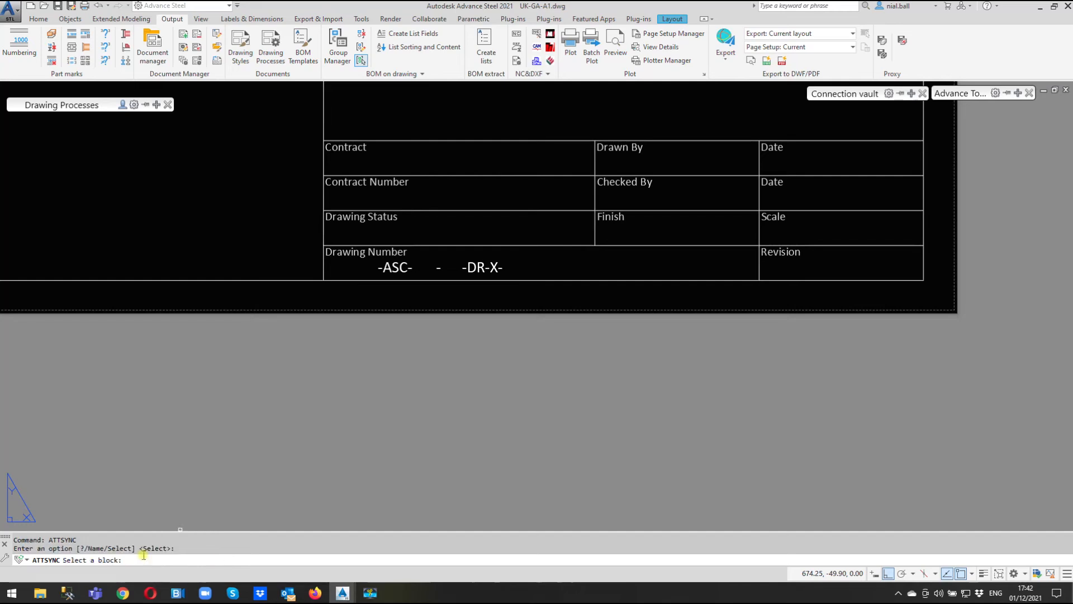
click(401, 268)
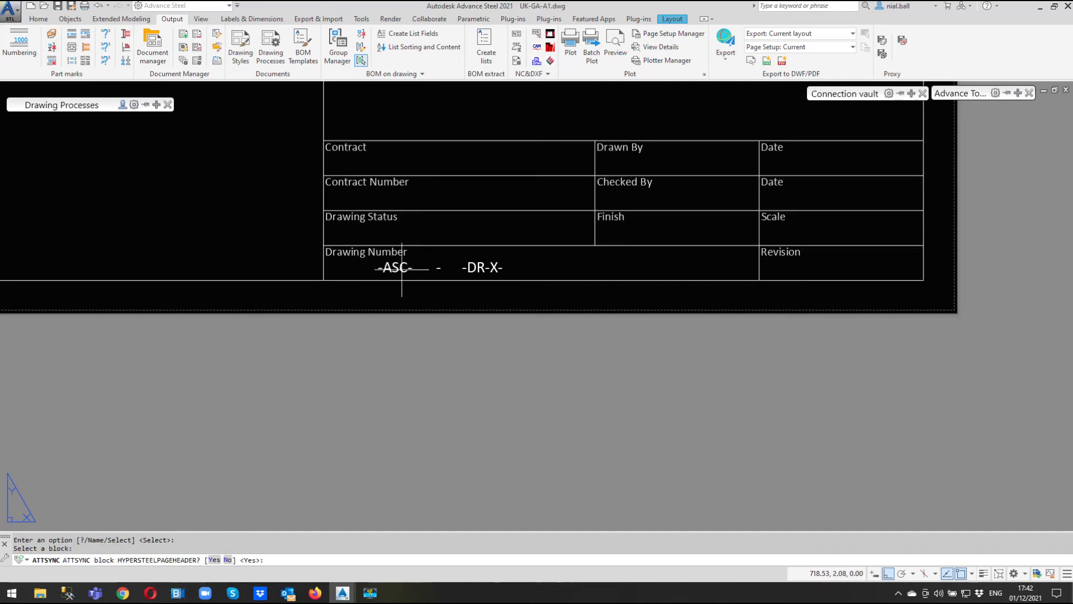
key(Return)
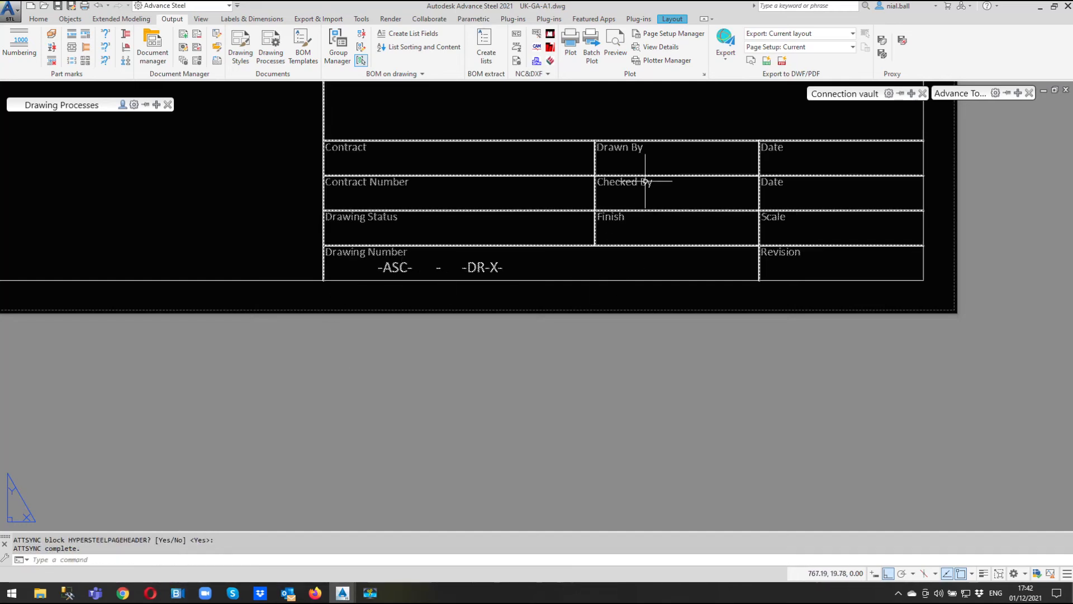
scroll(635, 300, down, 1)
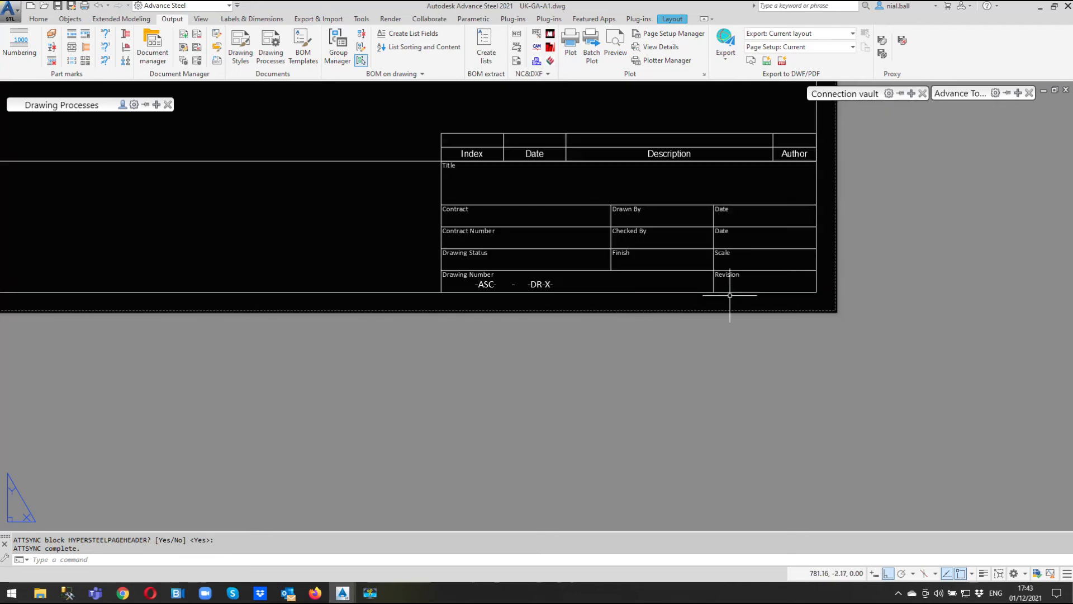
- Close the UK-GA-A1.dwg prototype with its changes saved and switch to the Frame 001.dwg model
click(1065, 90)
click(536, 318)
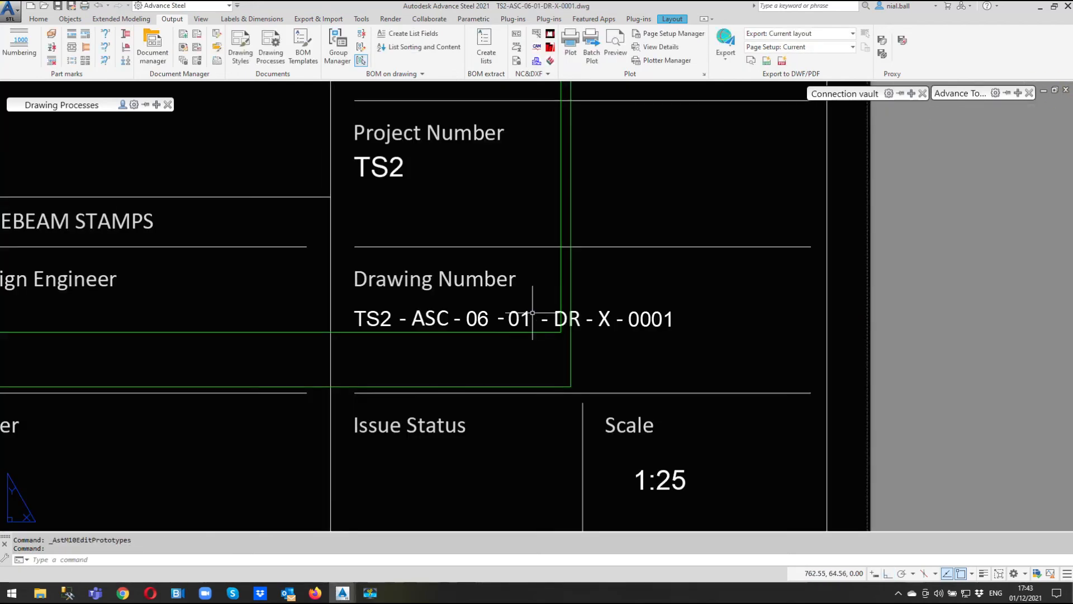
mouse_move(343, 592)
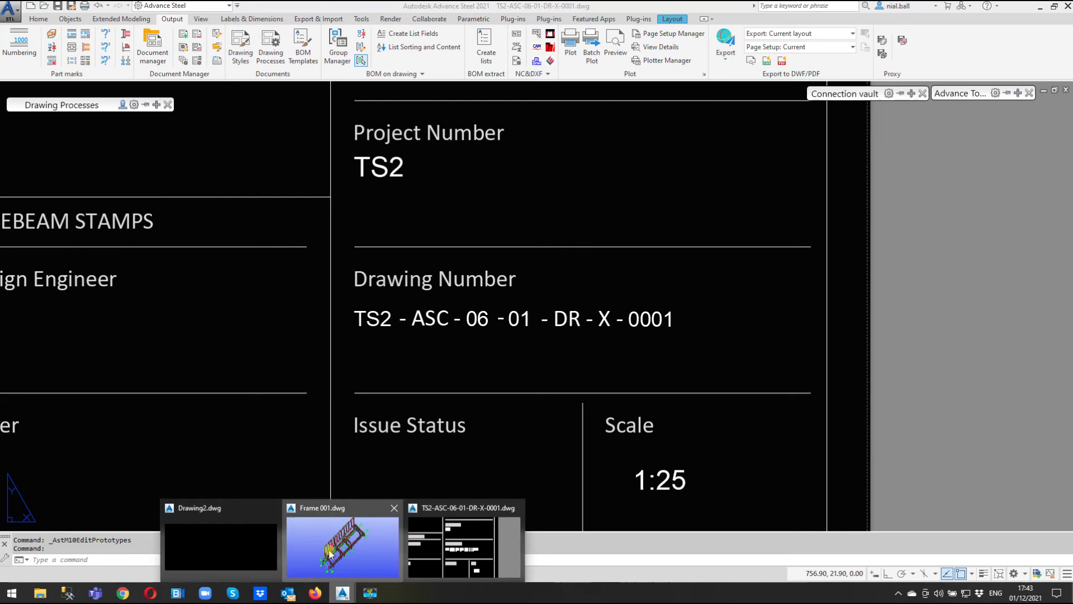
click(291, 570)
- Run the AS - Cameras - Selected - A1 drawing process on the camera at the near end of the frame
click(358, 450)
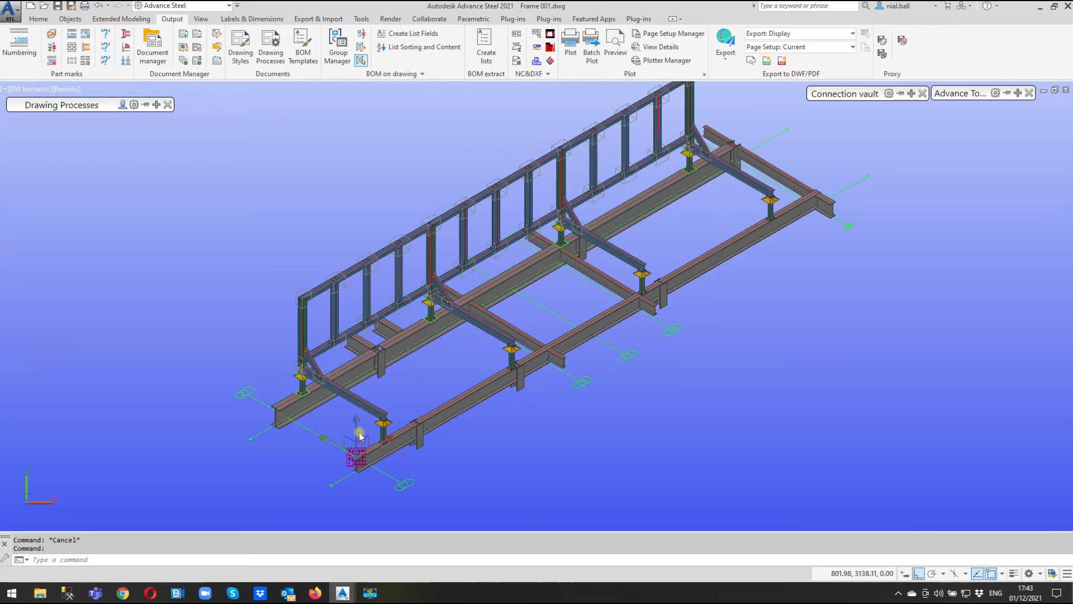
mouse_move(66, 109)
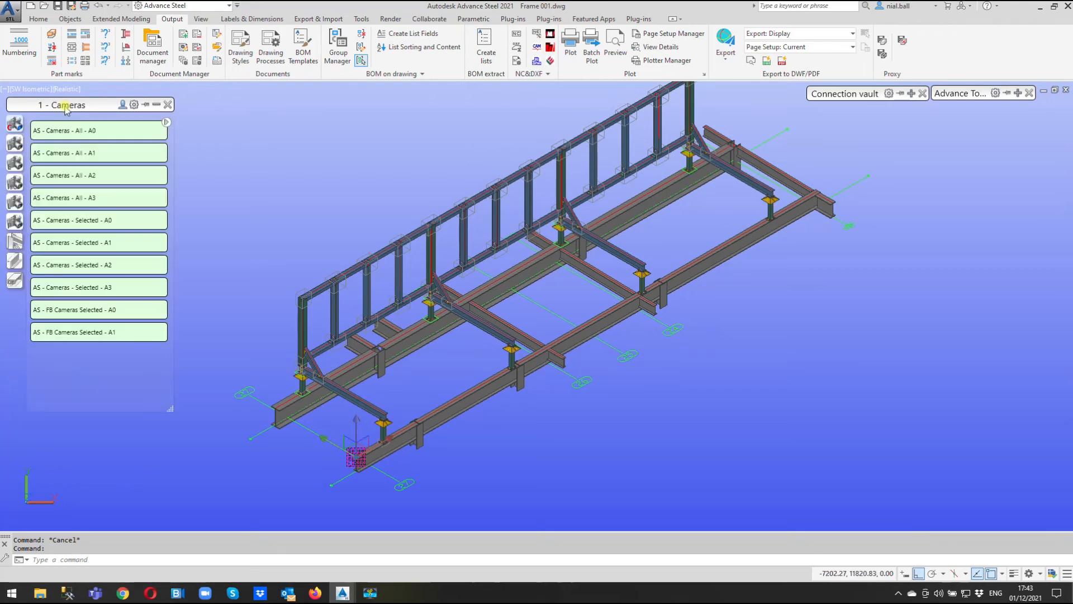
click(98, 241)
click(213, 371)
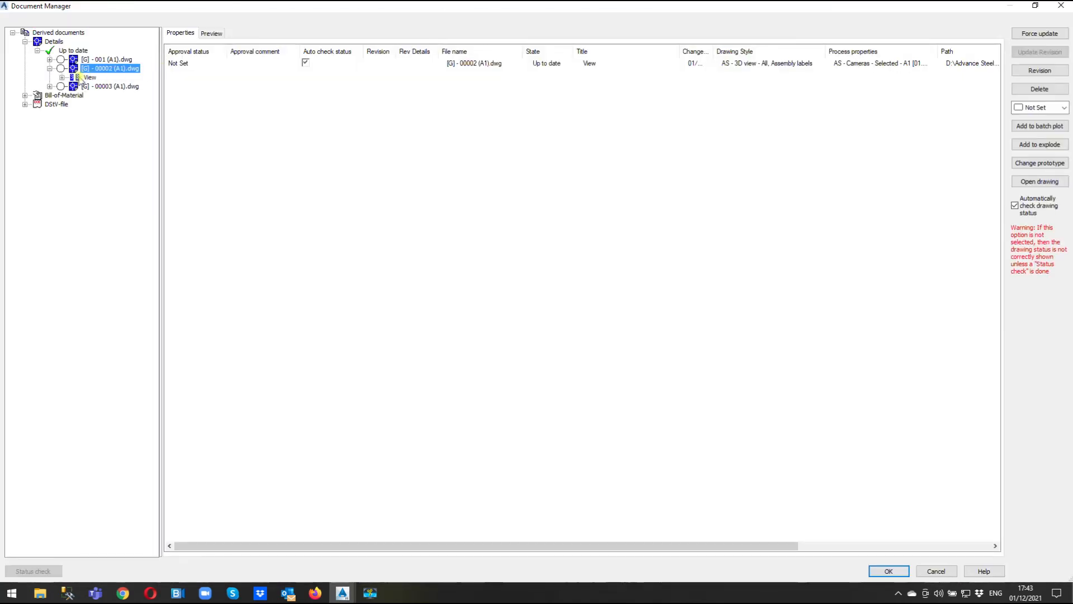
- Open the [G] - 00003 (A1).dwg detail drawing from the Document Manager and examine the Drawing Number spacing in its title block
click(103, 86)
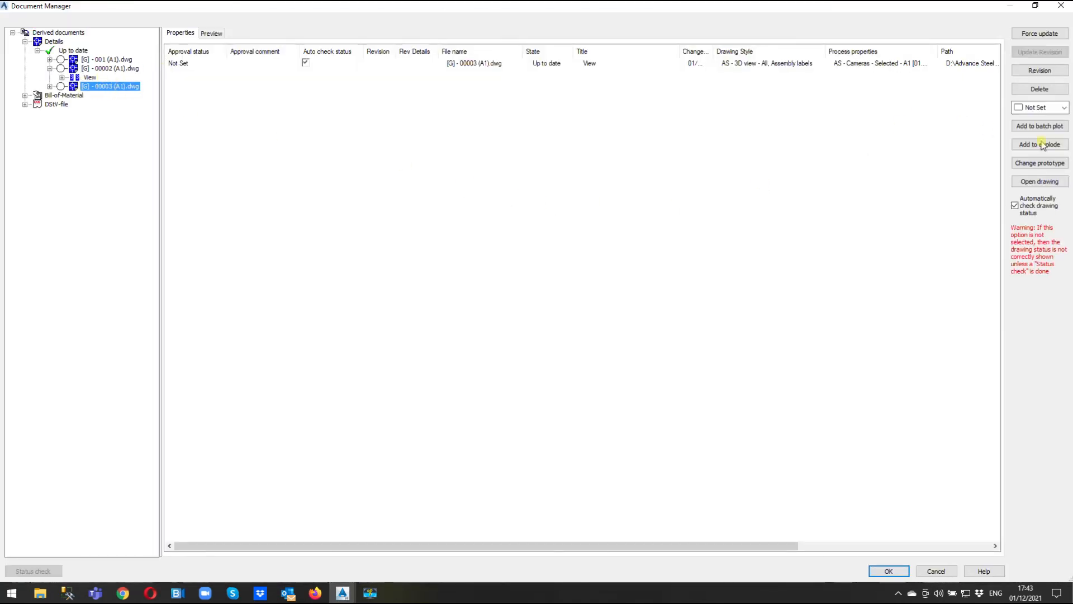
click(1039, 182)
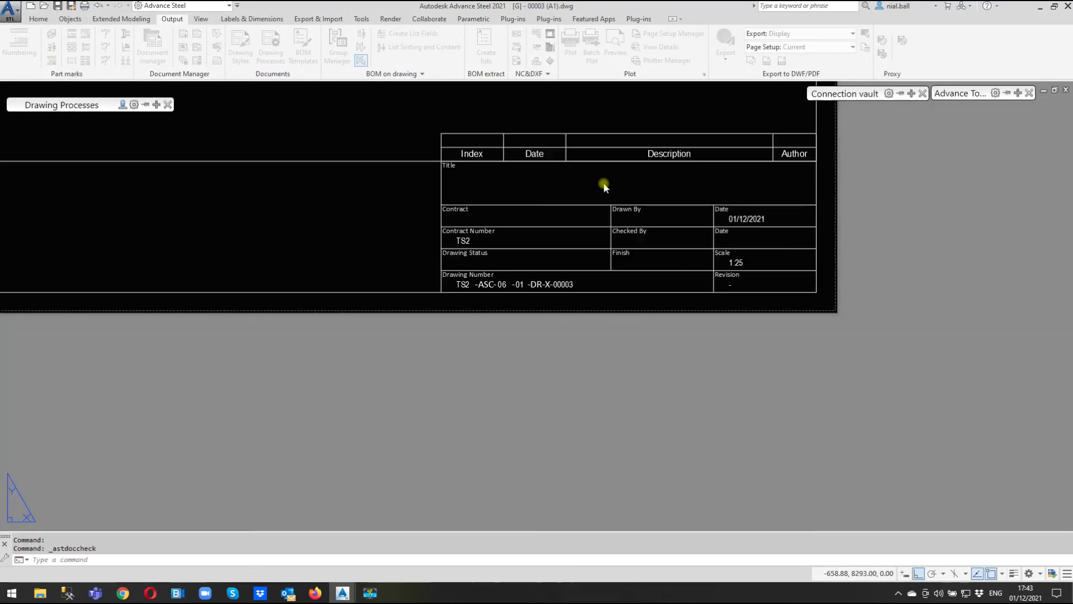
scroll(550, 298, up, 3)
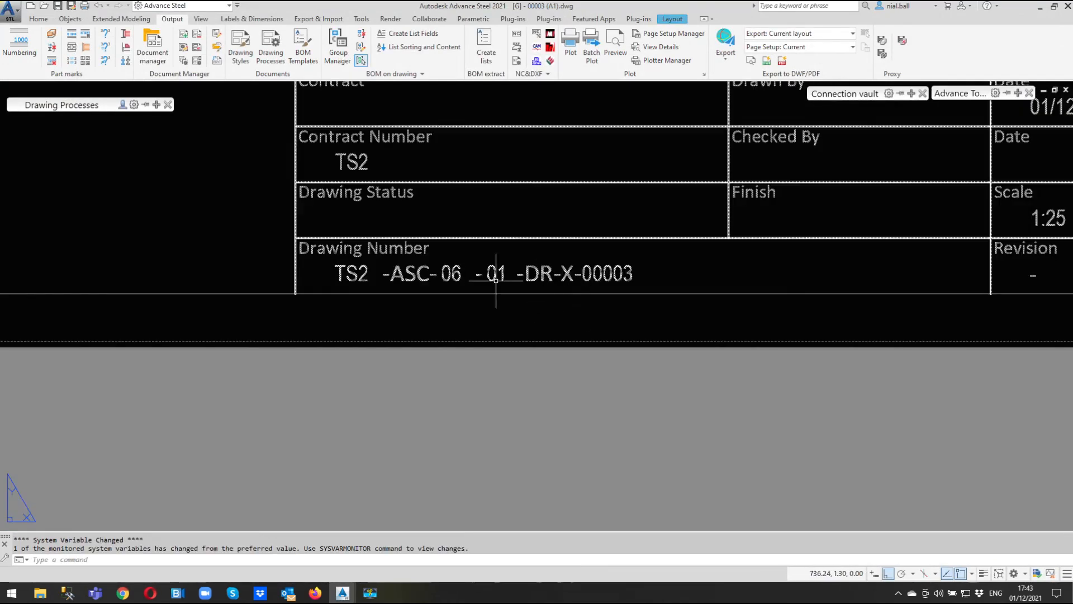
scroll(461, 341, down, 2)
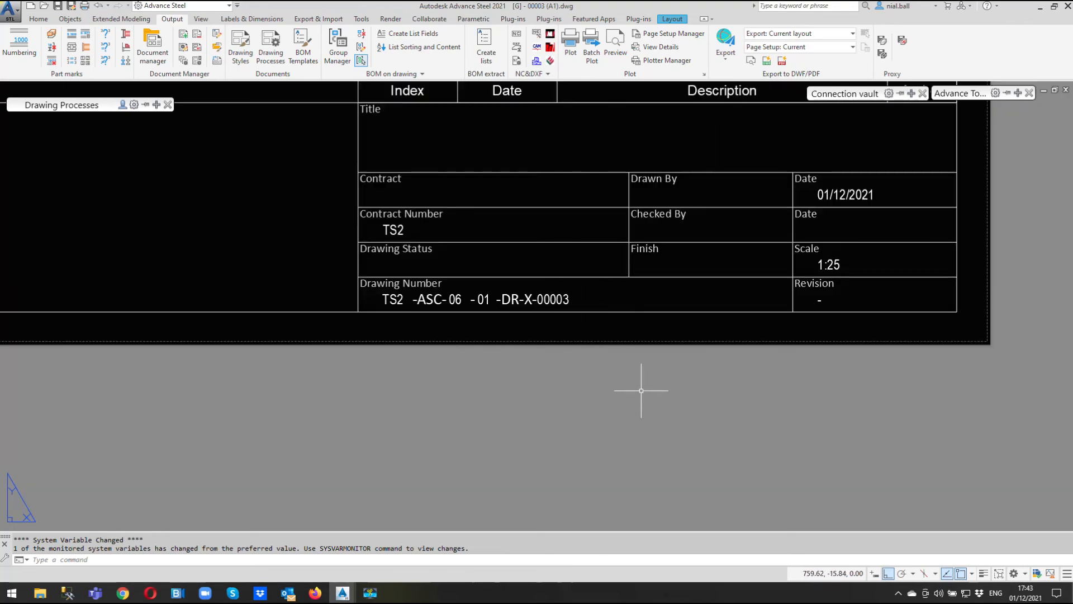
- Switch to the TS2-ASC-06-01-DR-X-0001.dwg drawing, examine its Drawing Number layout, and close it without saving
mouse_move(343, 592)
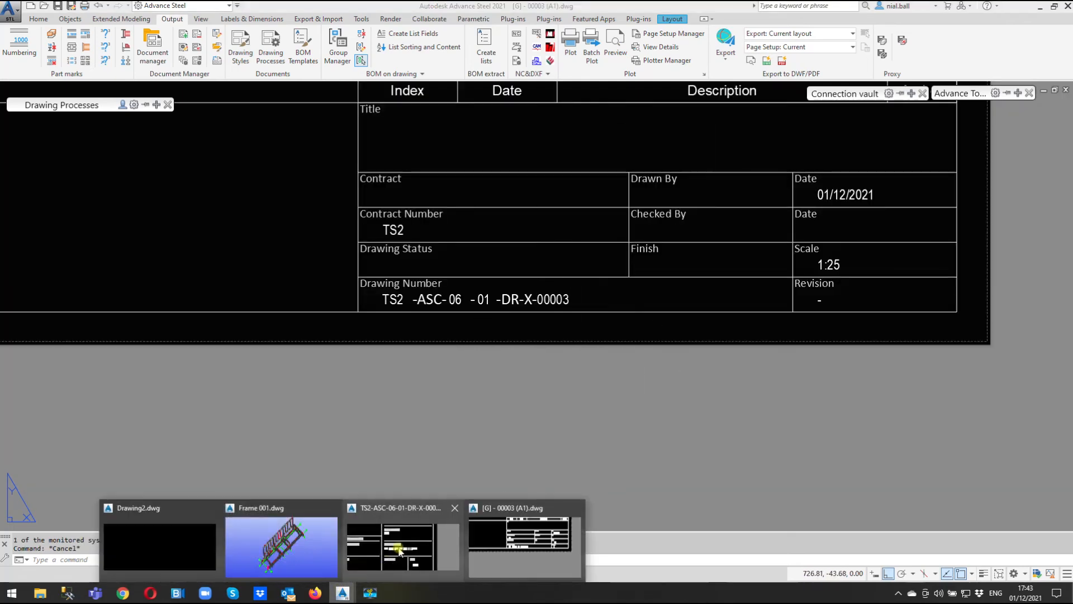
click(403, 537)
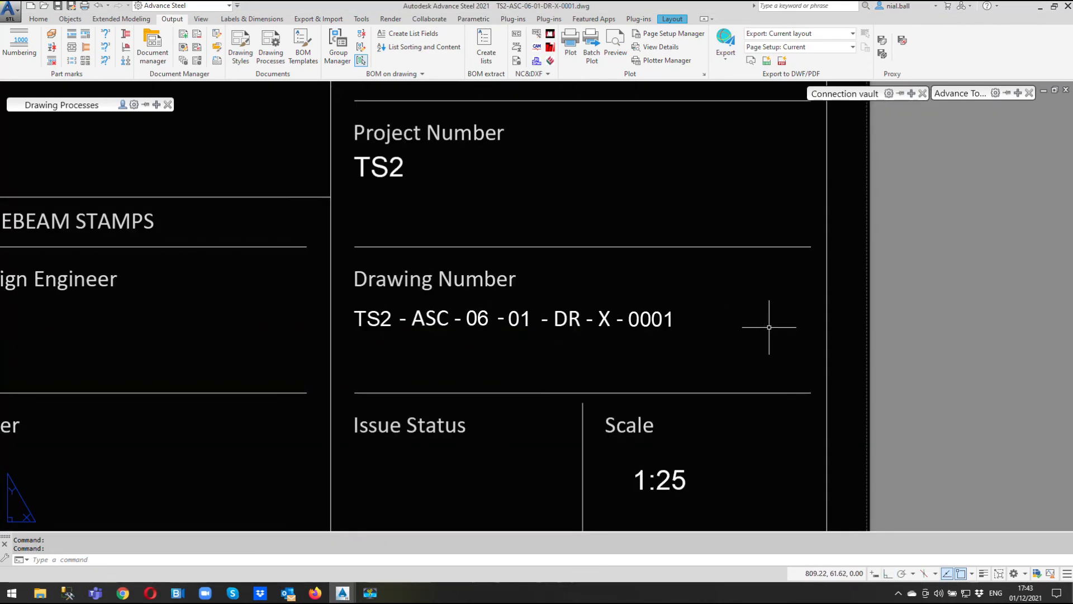
key(Escape)
click(1065, 89)
key(n)
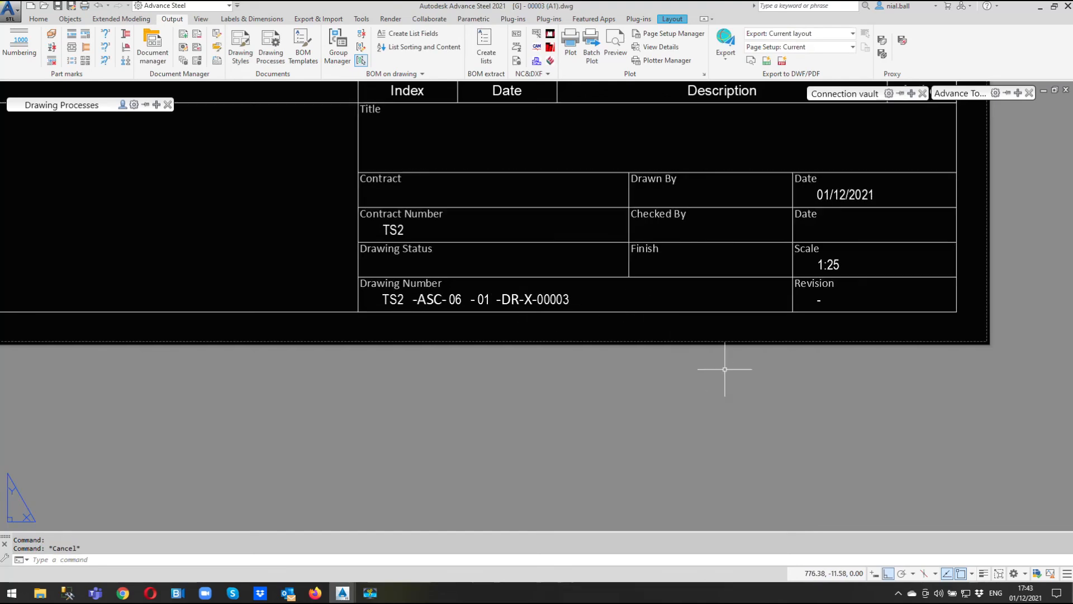
- Browse the default prototype drawings without opening one, and check the title block on the [G] - 00003 (A1) sheet
middle_click(814, 307)
middle_click(814, 307)
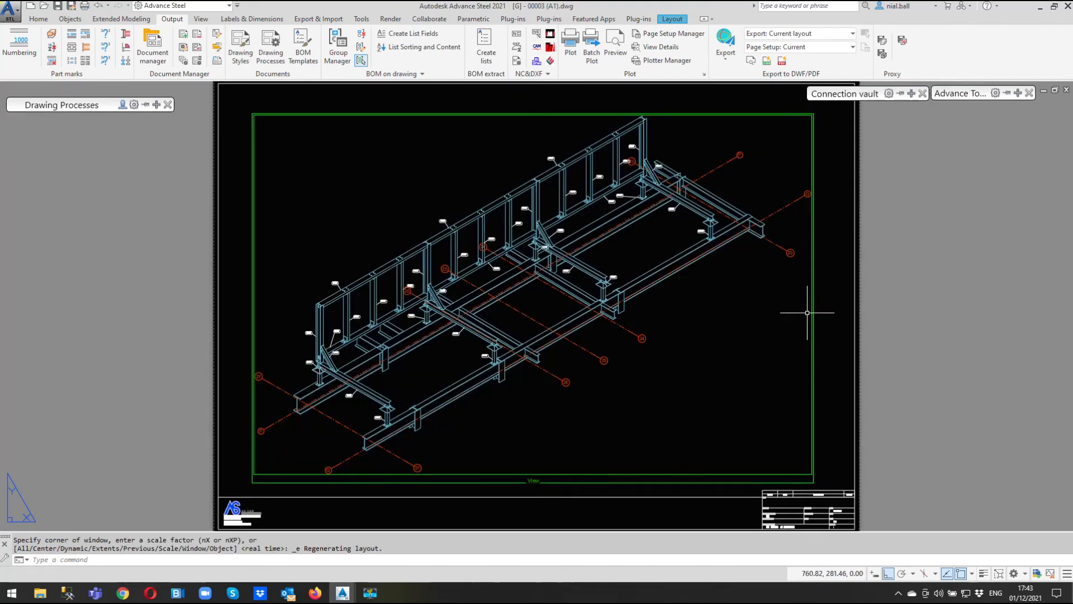
click(217, 47)
scroll(486, 313, down, 5)
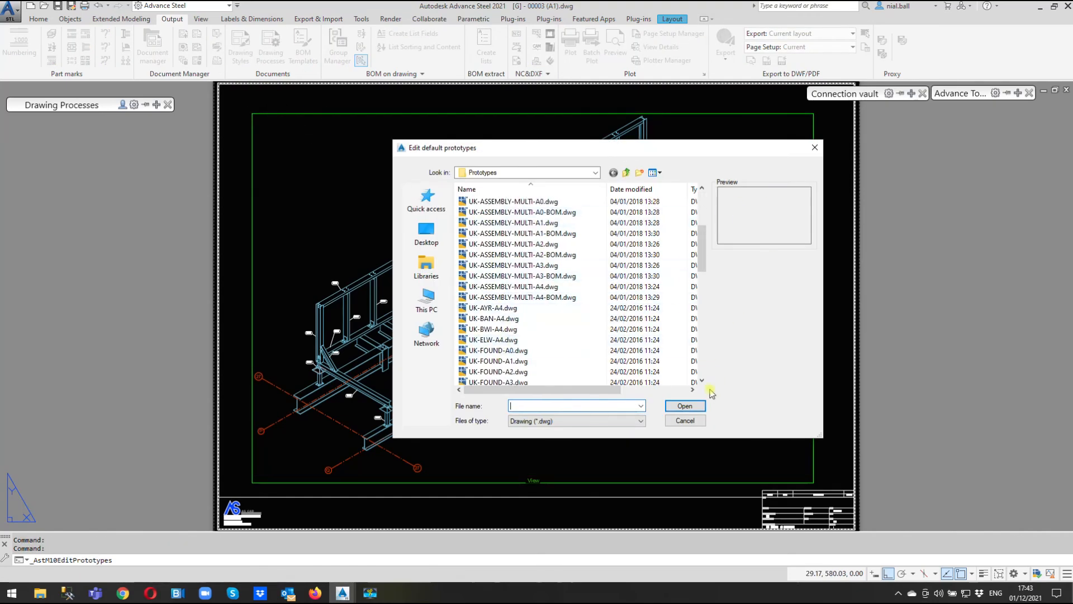
click(700, 421)
scroll(566, 321, down, 4)
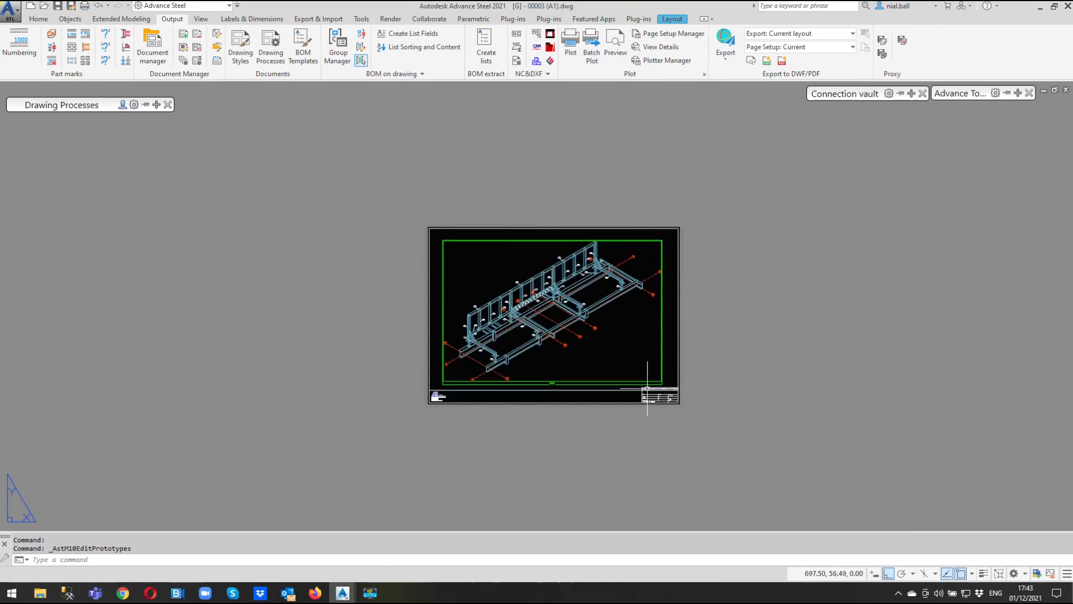
scroll(647, 388, up, 8)
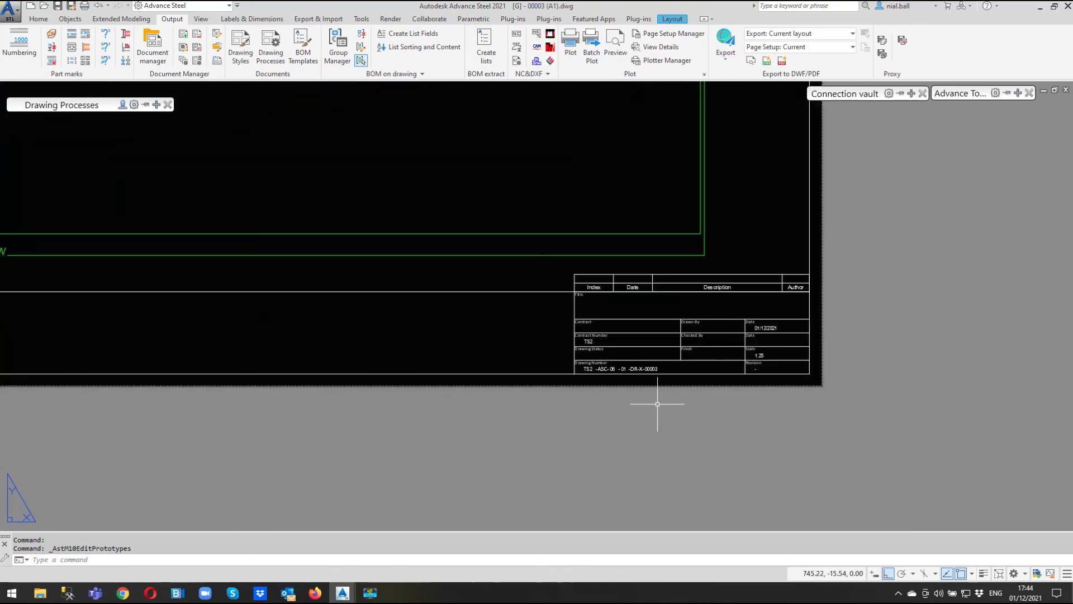
middle_click(696, 409)
middle_click(696, 408)
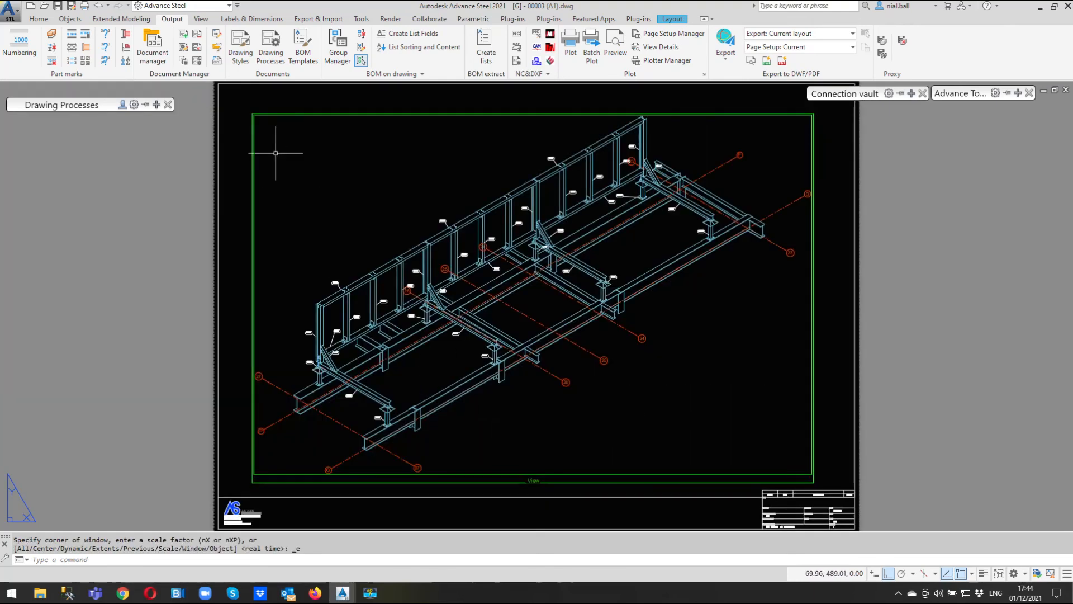
- Review the AS - Cameras - Selected - A1 definition in the Drawing Process Manager and the processes in the 1 - Cameras category
click(183, 61)
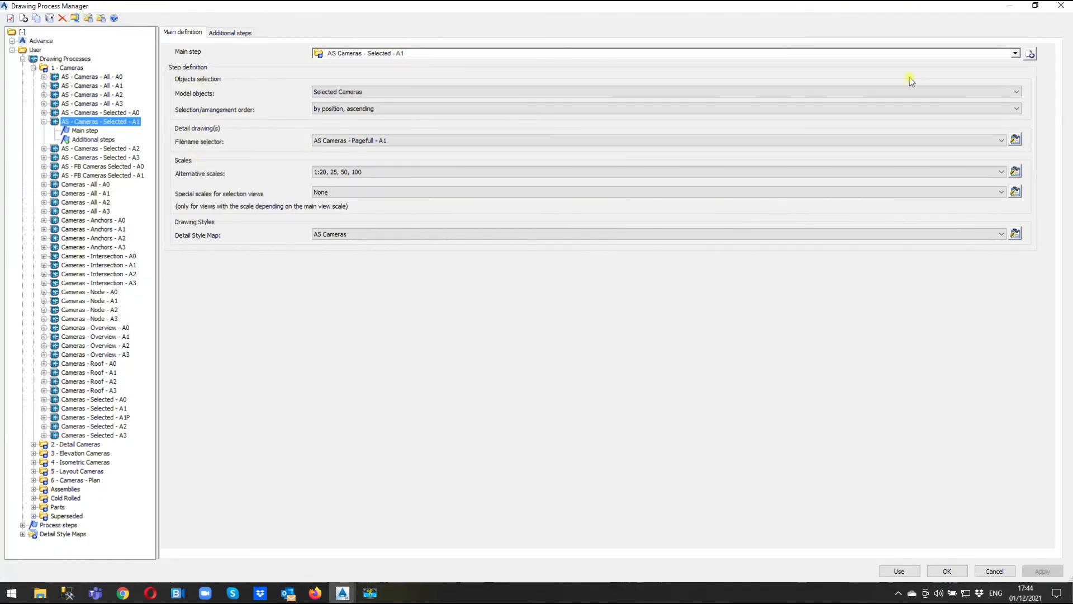
click(1060, 5)
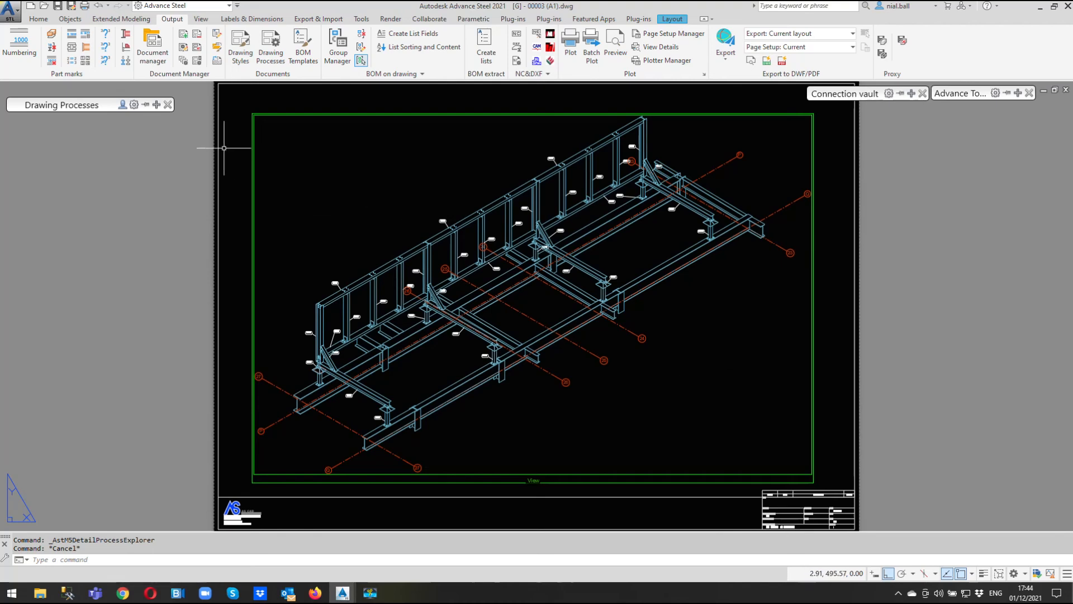
key(Escape)
mouse_move(89, 113)
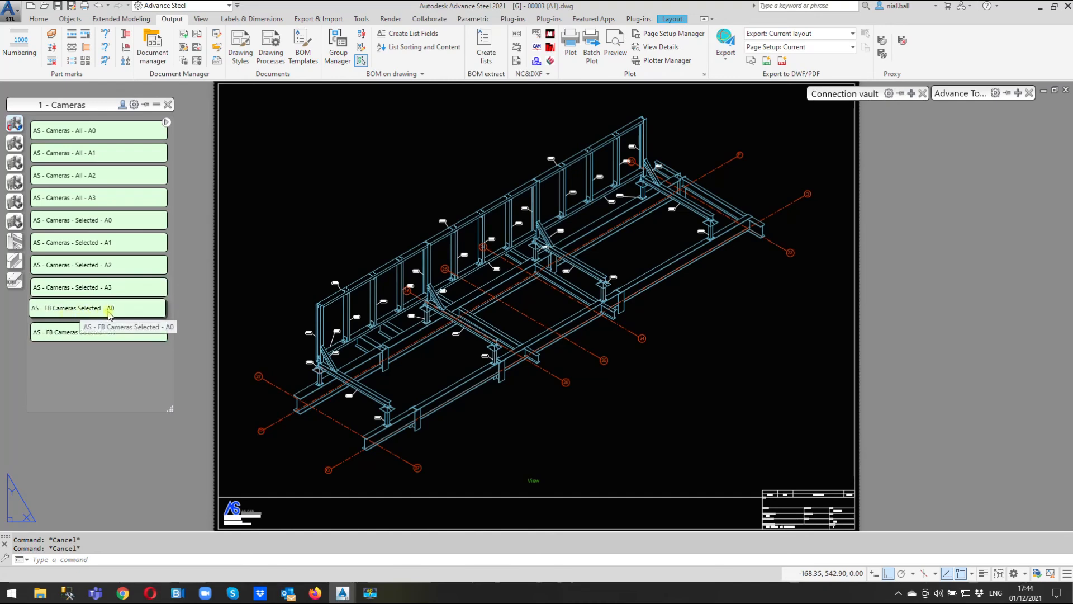
click(81, 330)
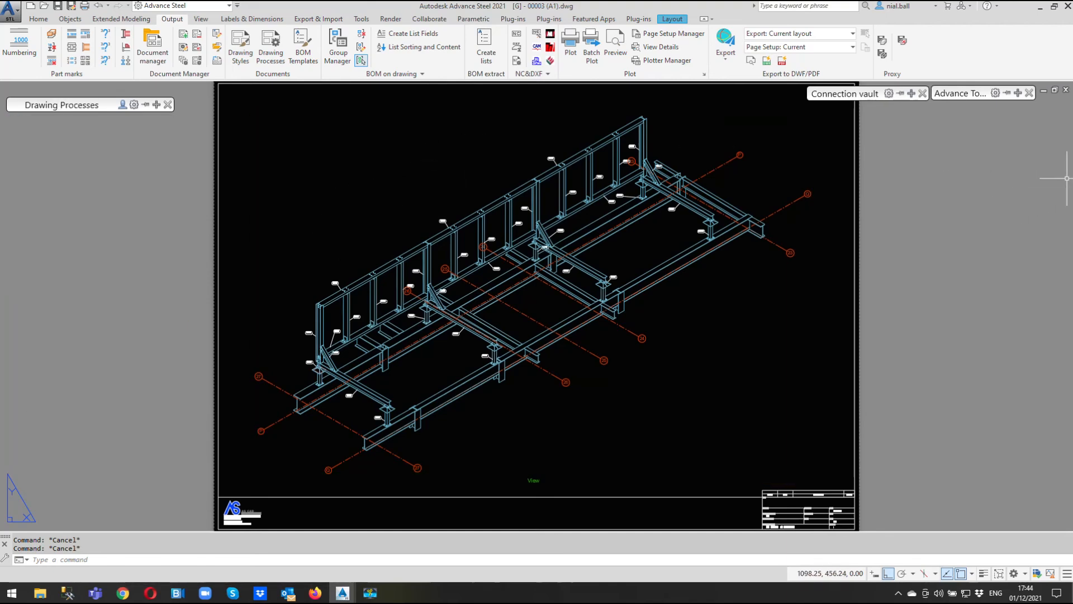
- Try to close the [G] - 00003 (A1) drawing without saving, and examine the Drawing Number in its title block
click(1065, 89)
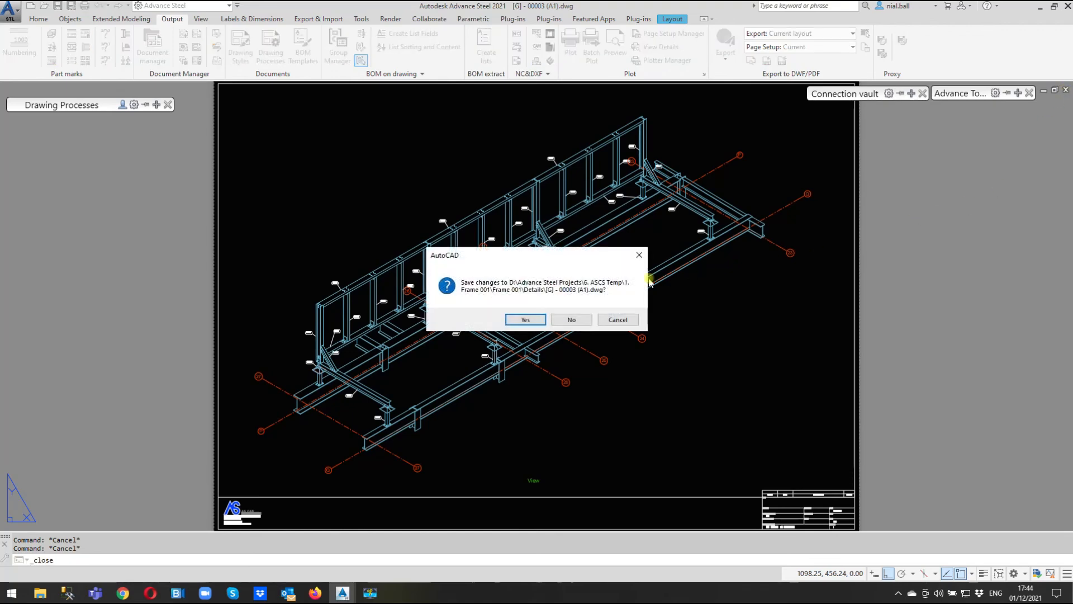
click(571, 318)
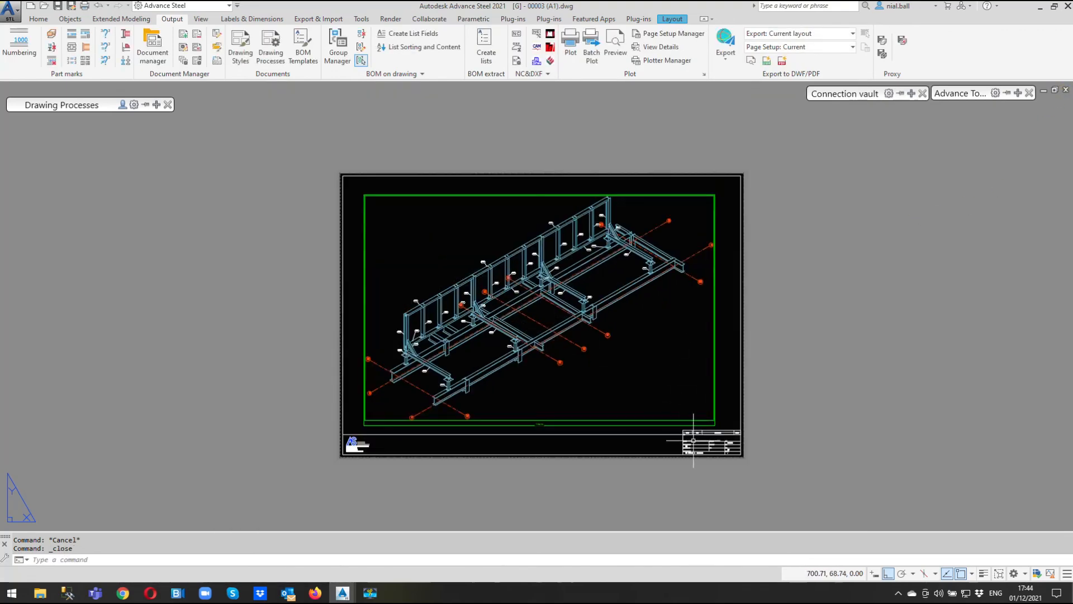
scroll(699, 447, up, 6)
scroll(710, 378, up, 2)
scroll(693, 339, up, 2)
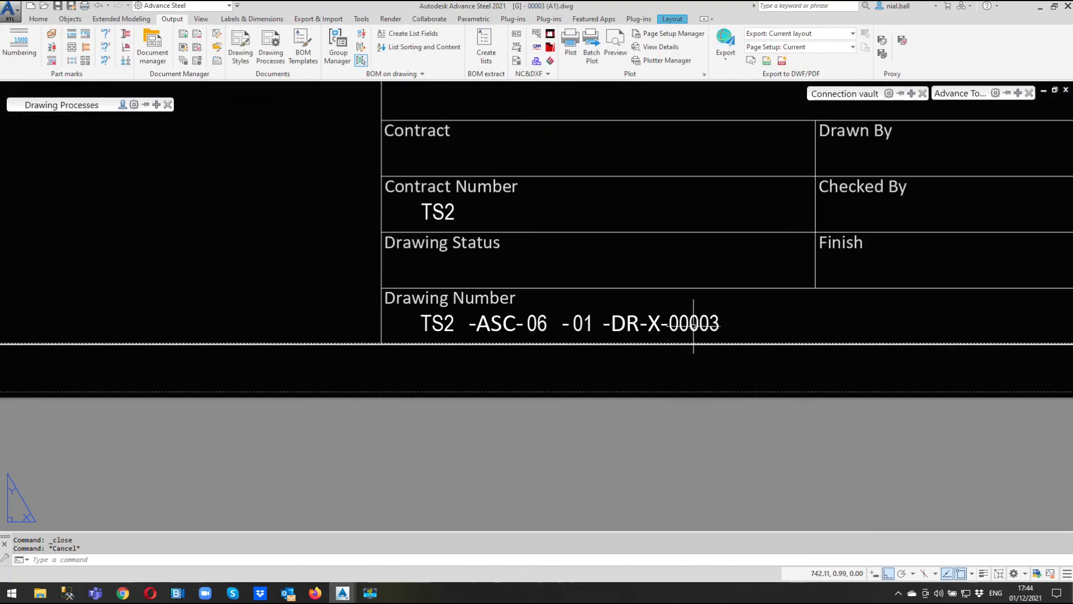
click(773, 344)
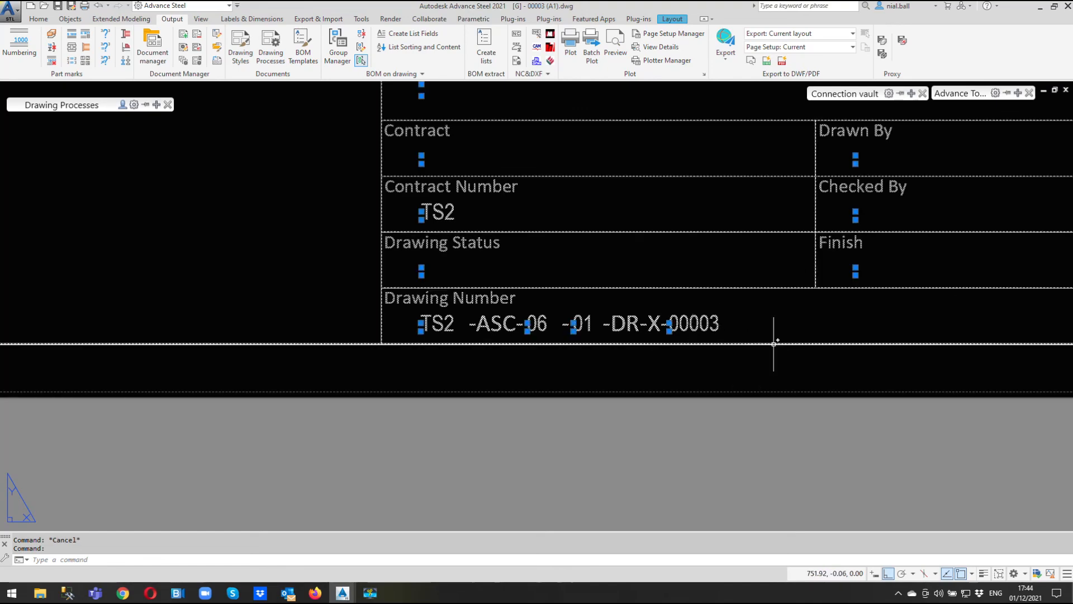
key(Escape)
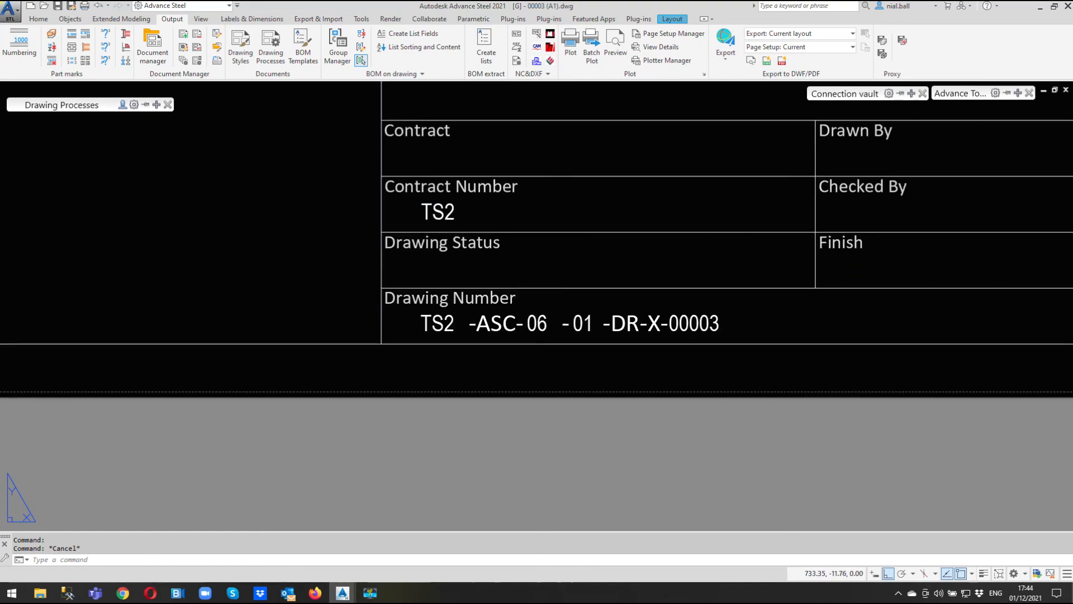
middle_click(624, 433)
middle_click(623, 434)
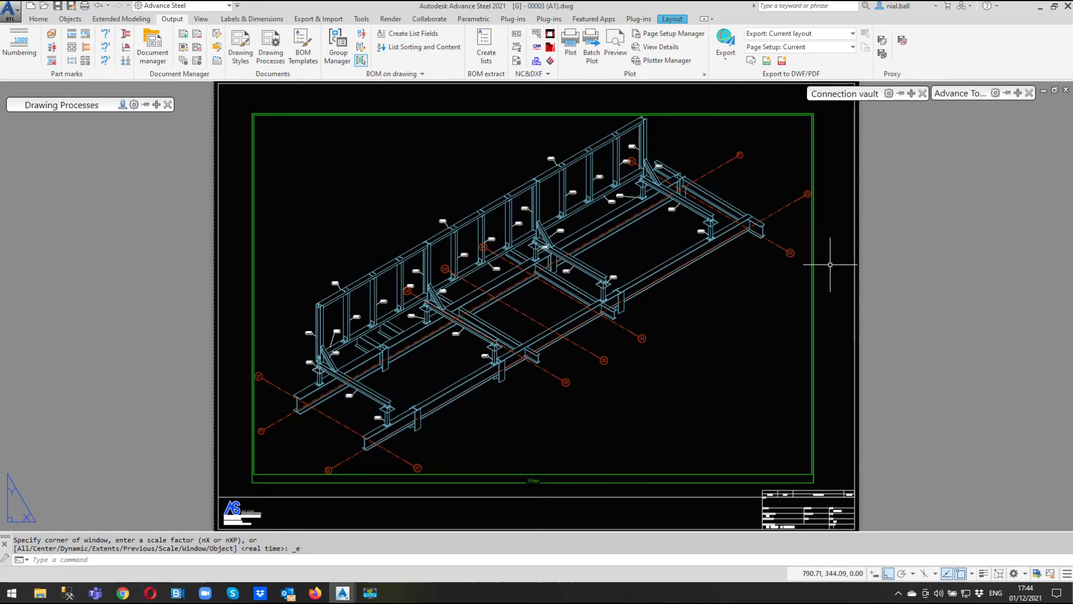
key(Escape)
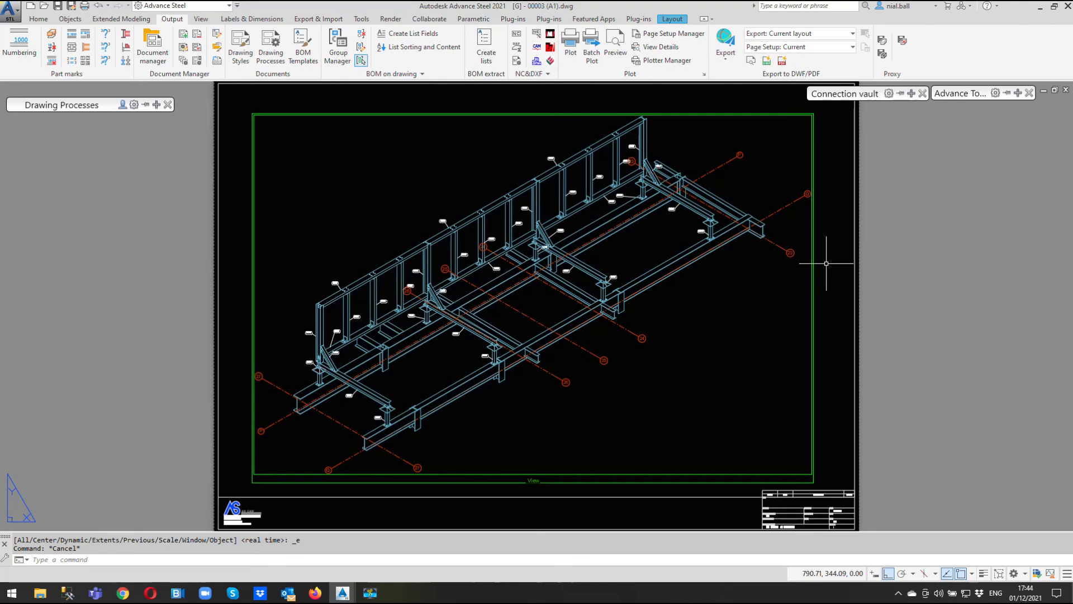
- Switch to the Frame 001.dwg model and open the Document Manager on its up-to-date detail drawings
click(160, 53)
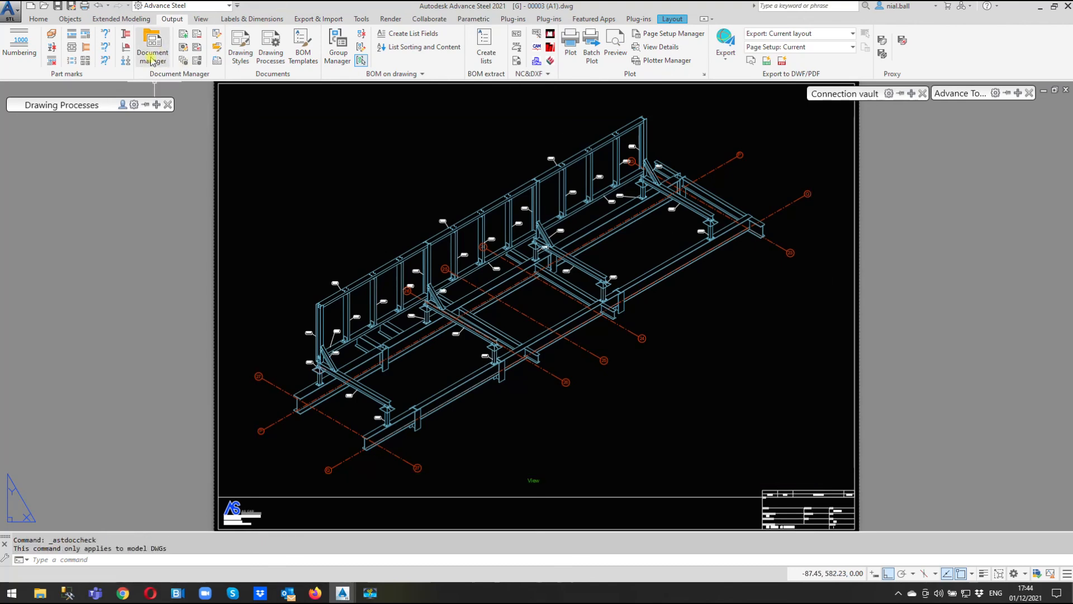
key(Escape)
click(343, 593)
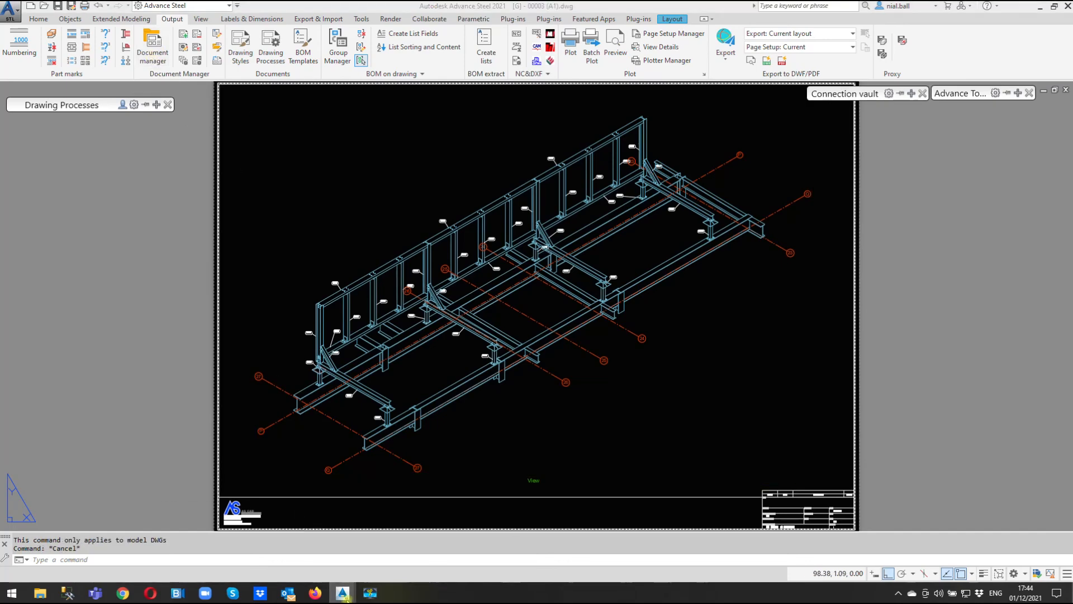
click(330, 553)
click(151, 44)
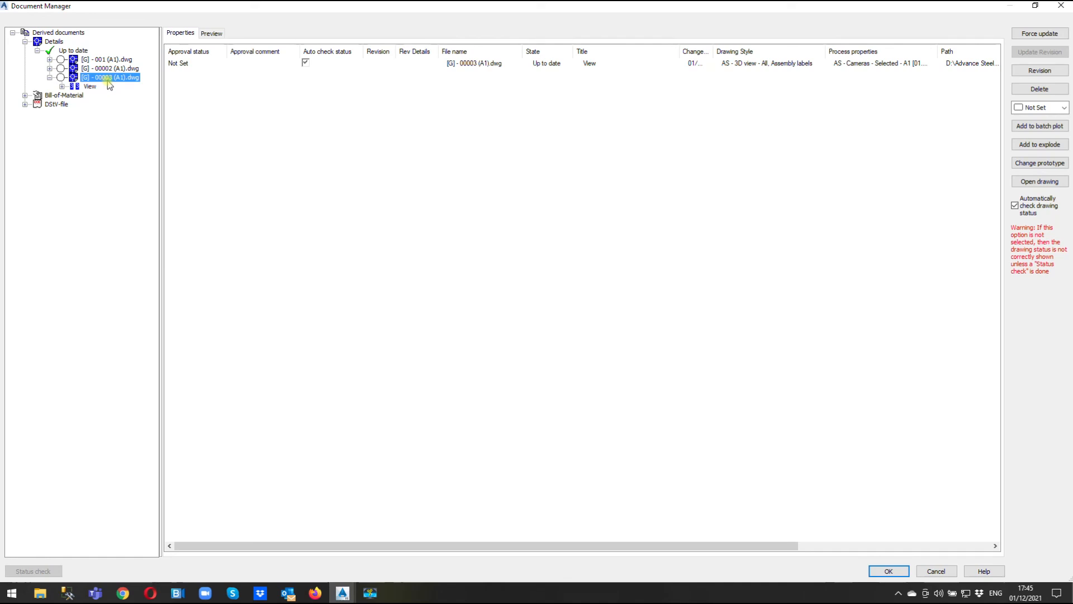
- Preview the [G] - 00003 (A1).dwg detail drawing and close the Document Manager
click(212, 34)
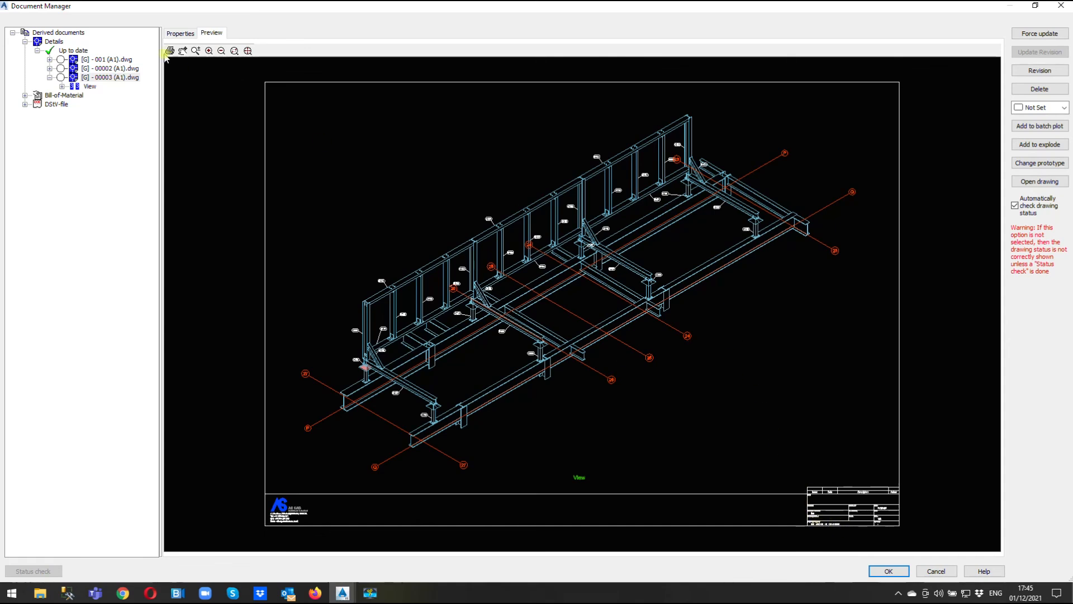
click(119, 79)
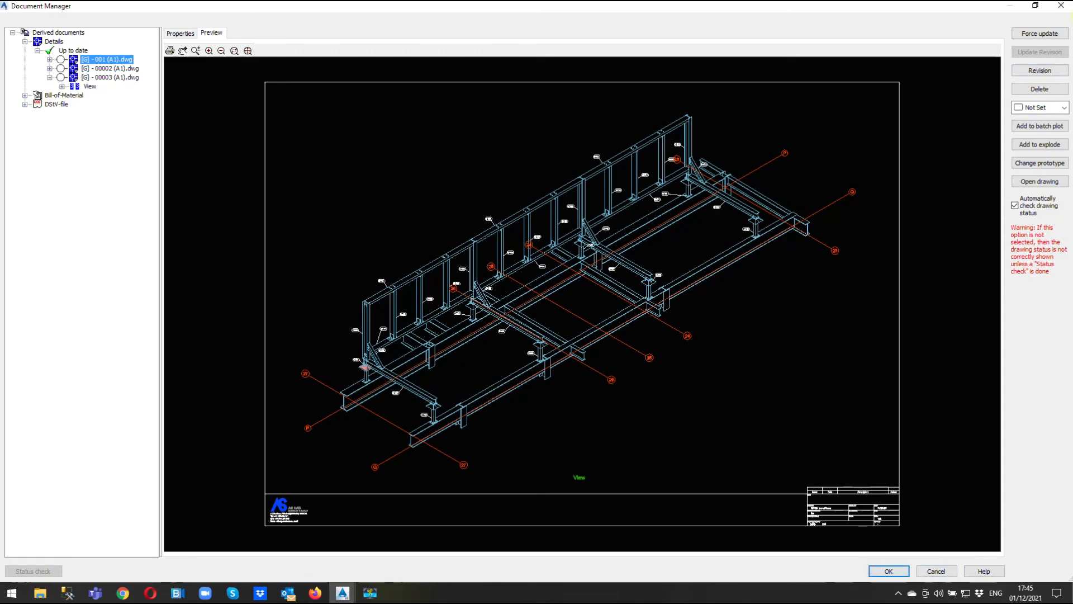
click(1062, 7)
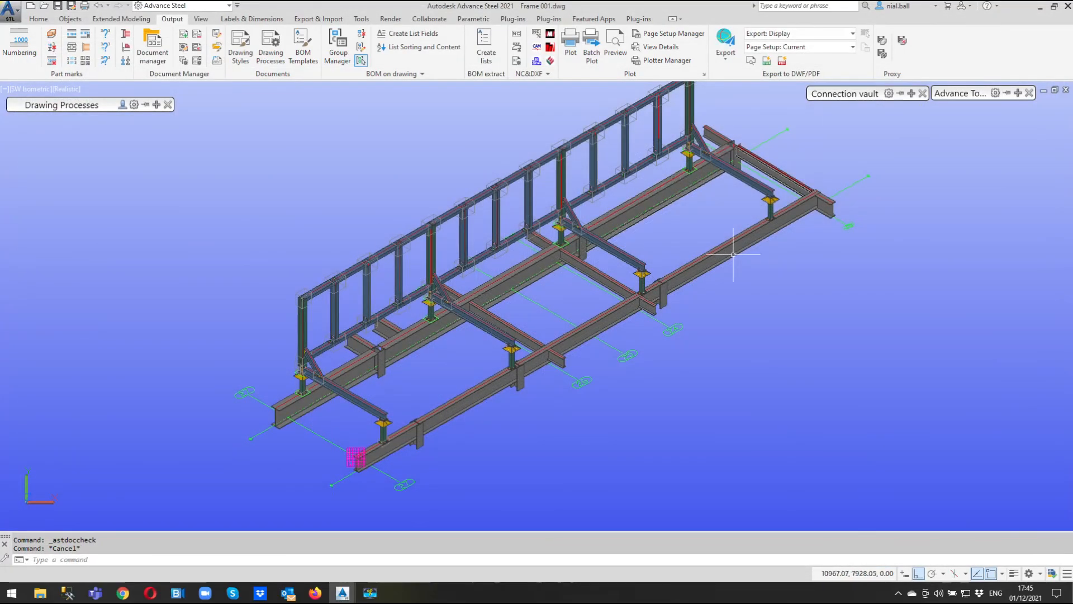
scroll(726, 207, up, 2)
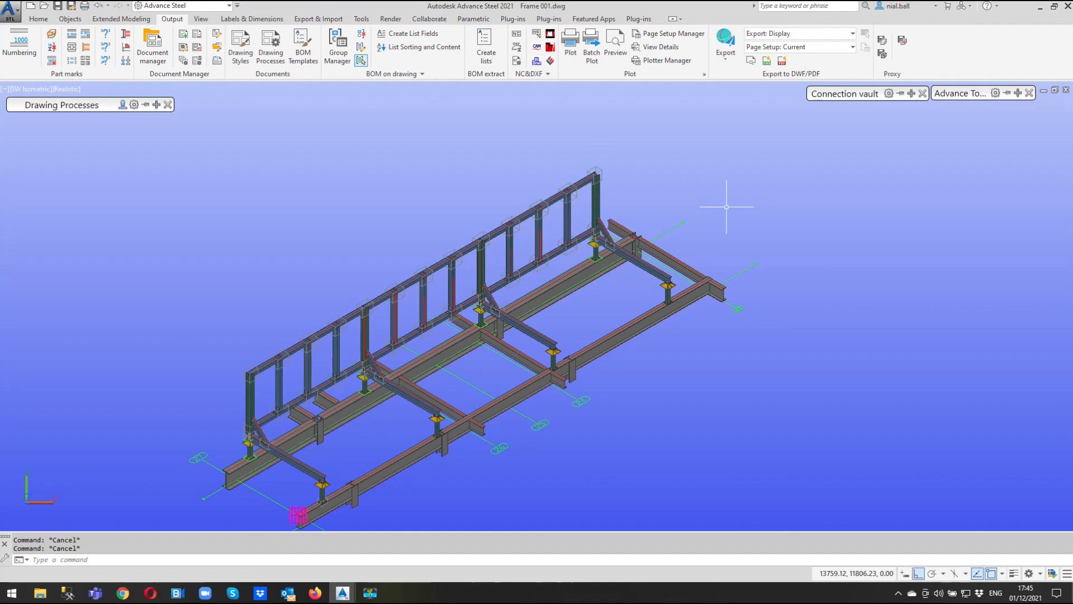
scroll(747, 314, down, 2)
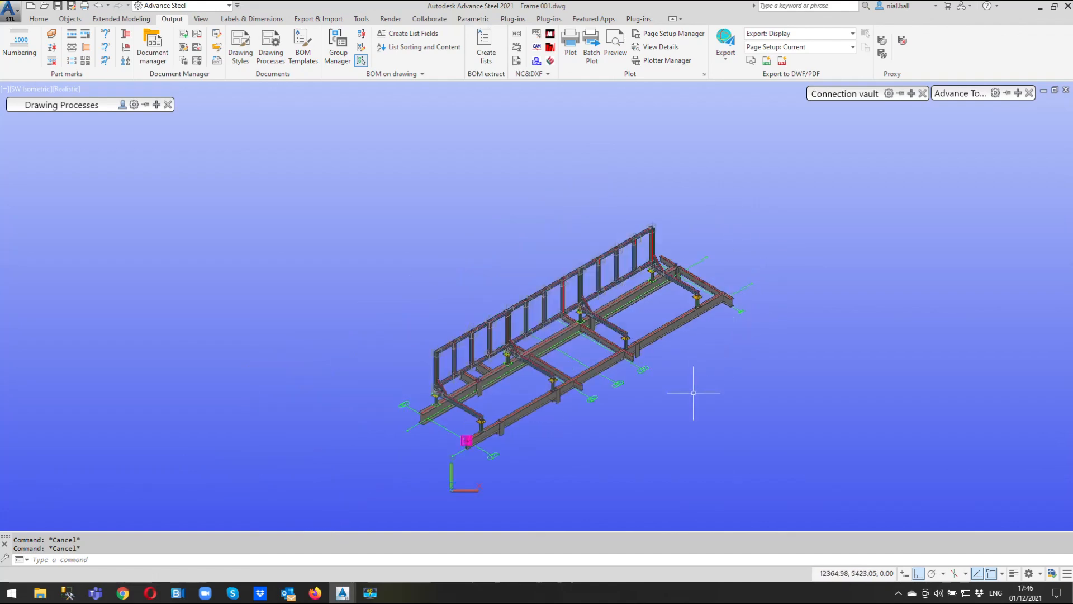
scroll(667, 427, up, 1)
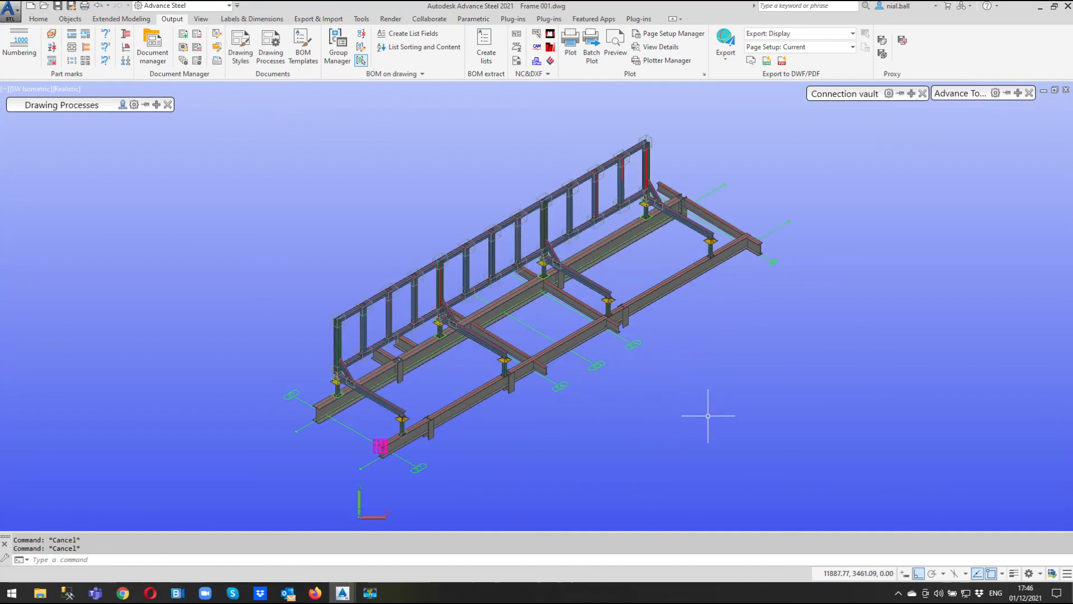